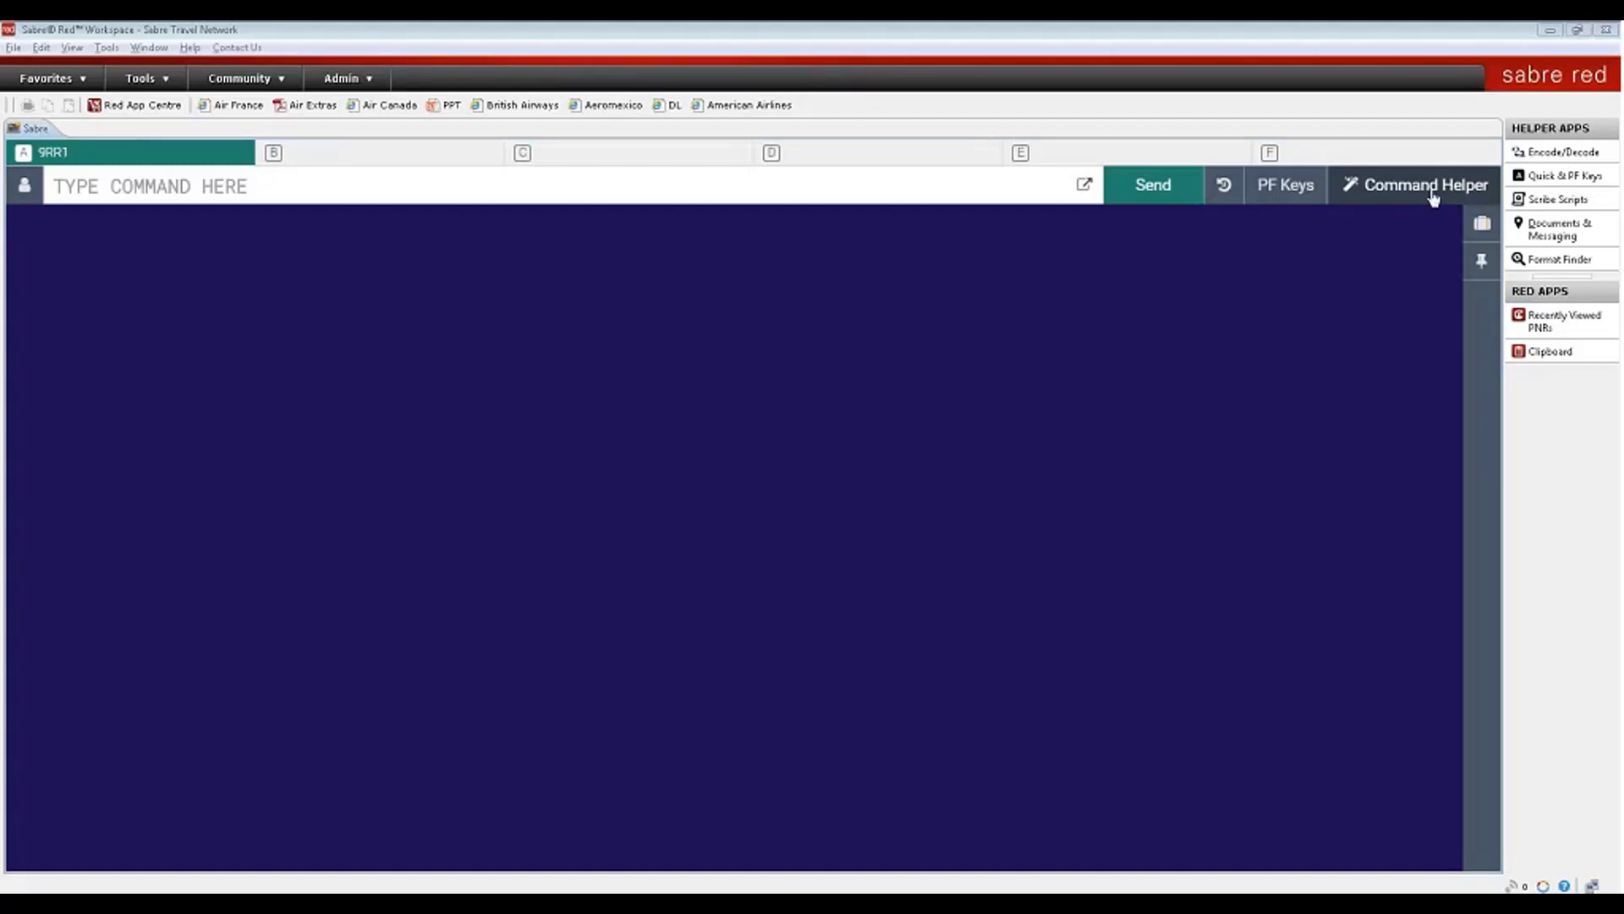
# - Request Alitalia availability from Miami to Rome for 20 May with 120MAYMIAROM¥AZ
pyautogui.click(1433, 196)
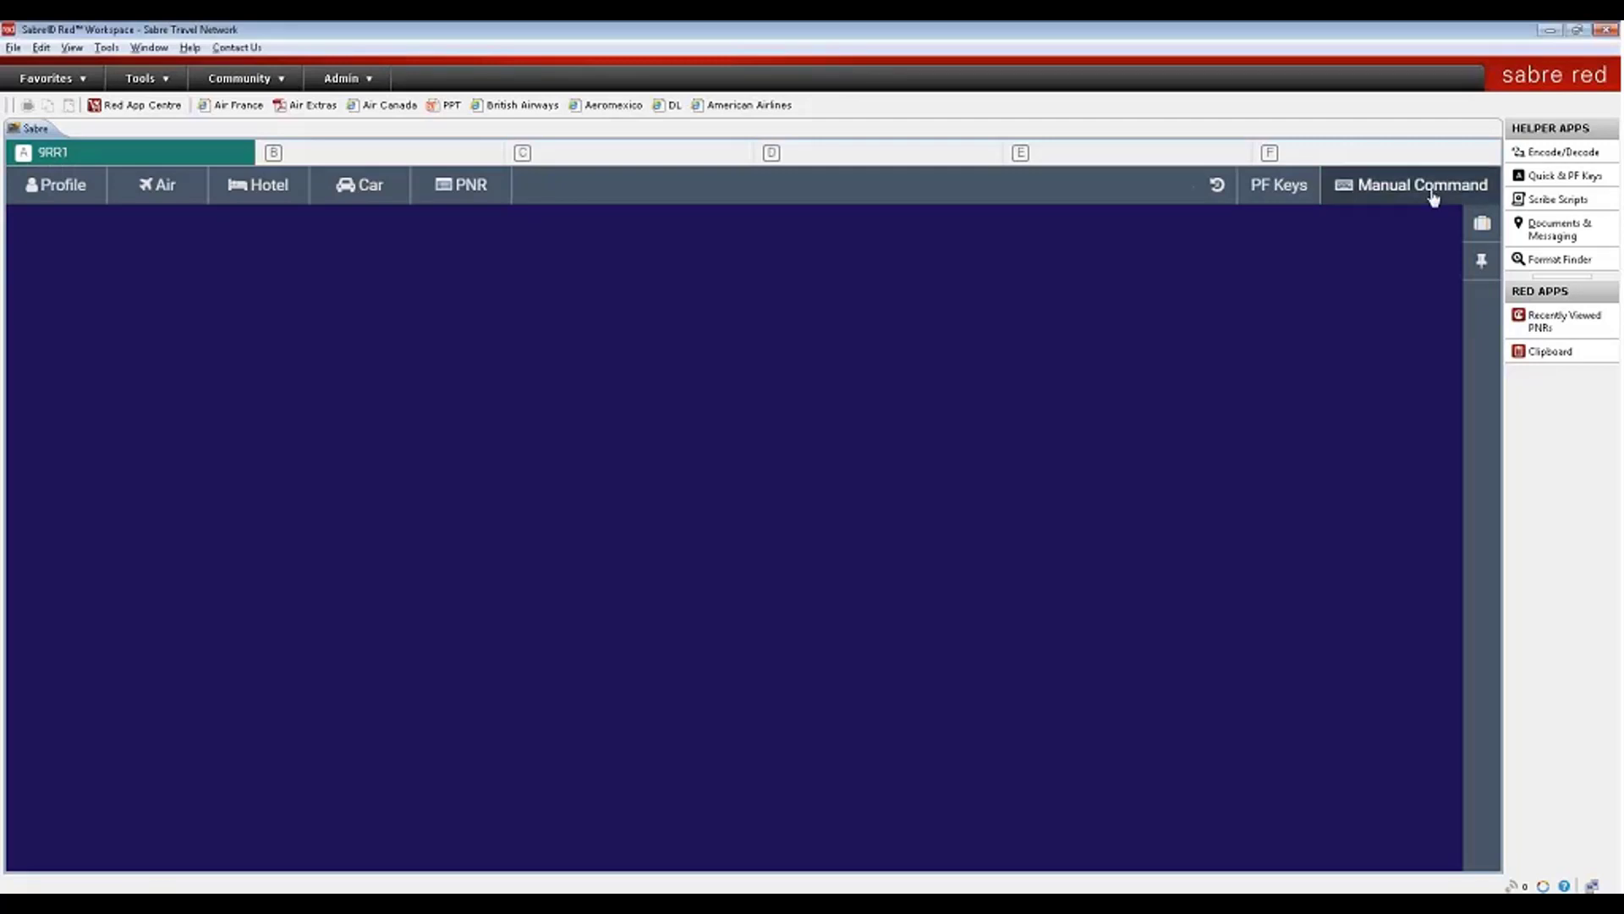
pyautogui.click(1433, 196)
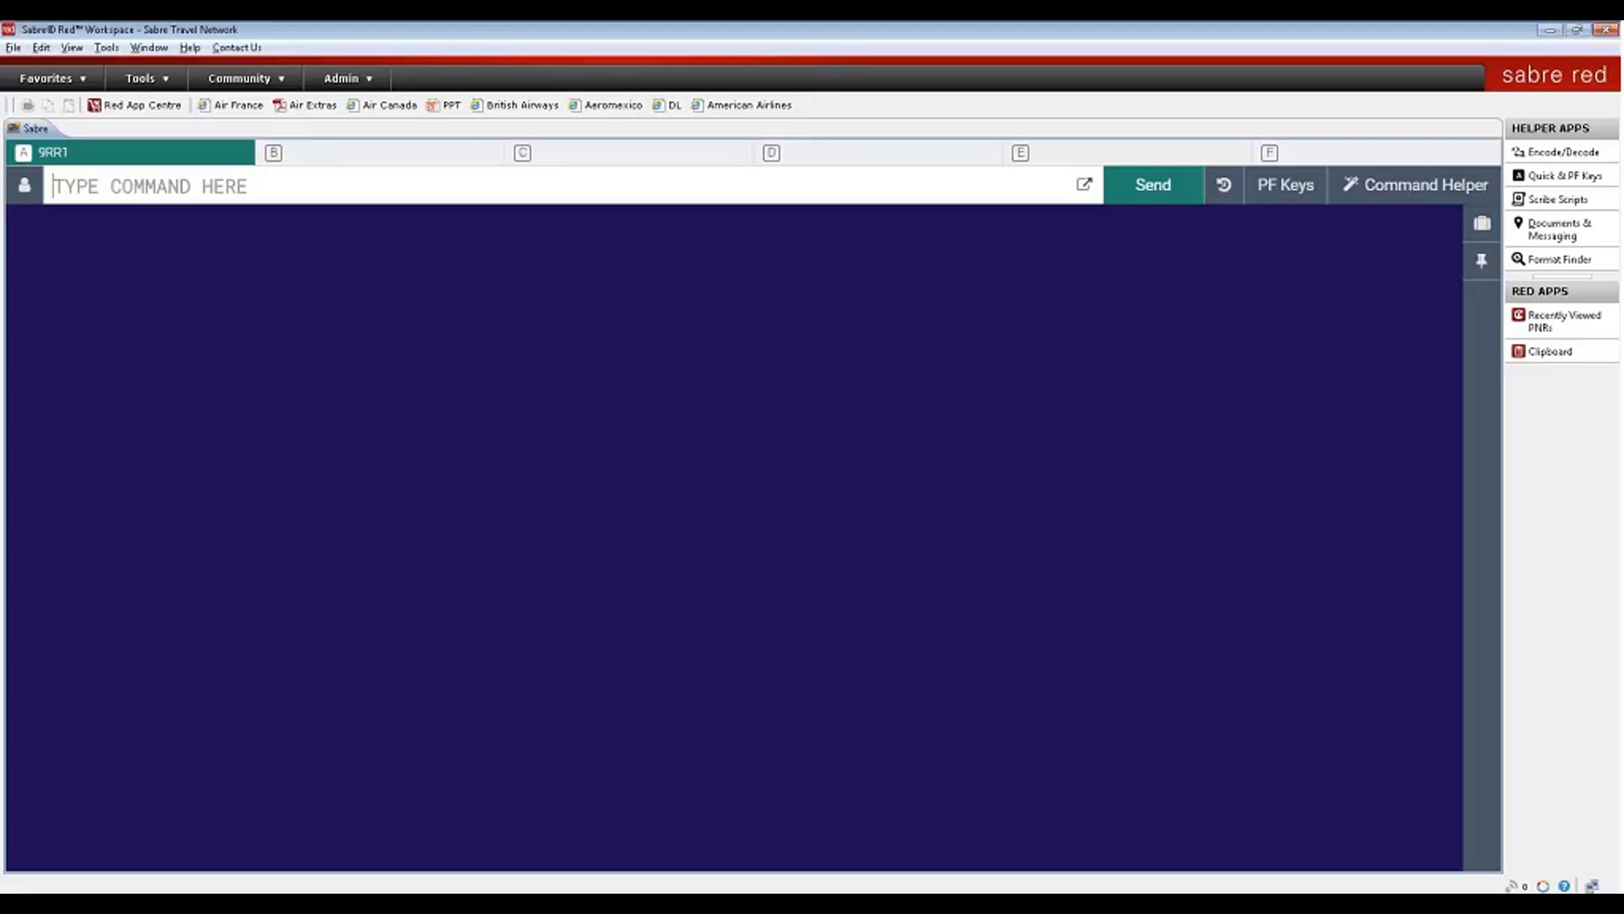
pyautogui.write('1')
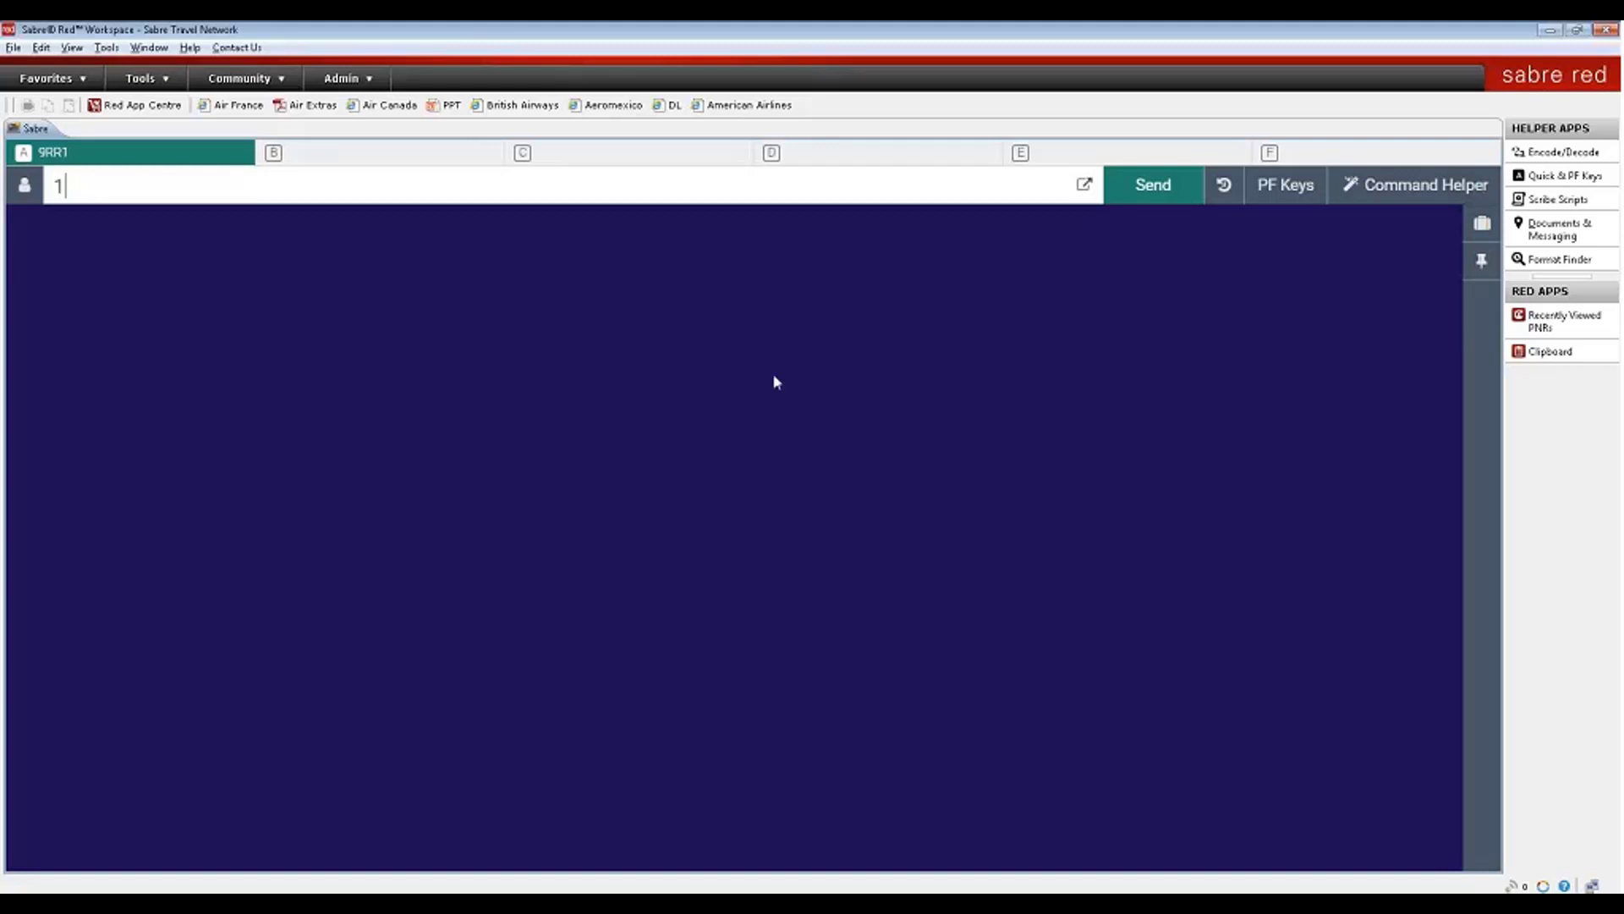
pyautogui.write('20MAYMIAROM¥AZ')
pyautogui.press('Return')
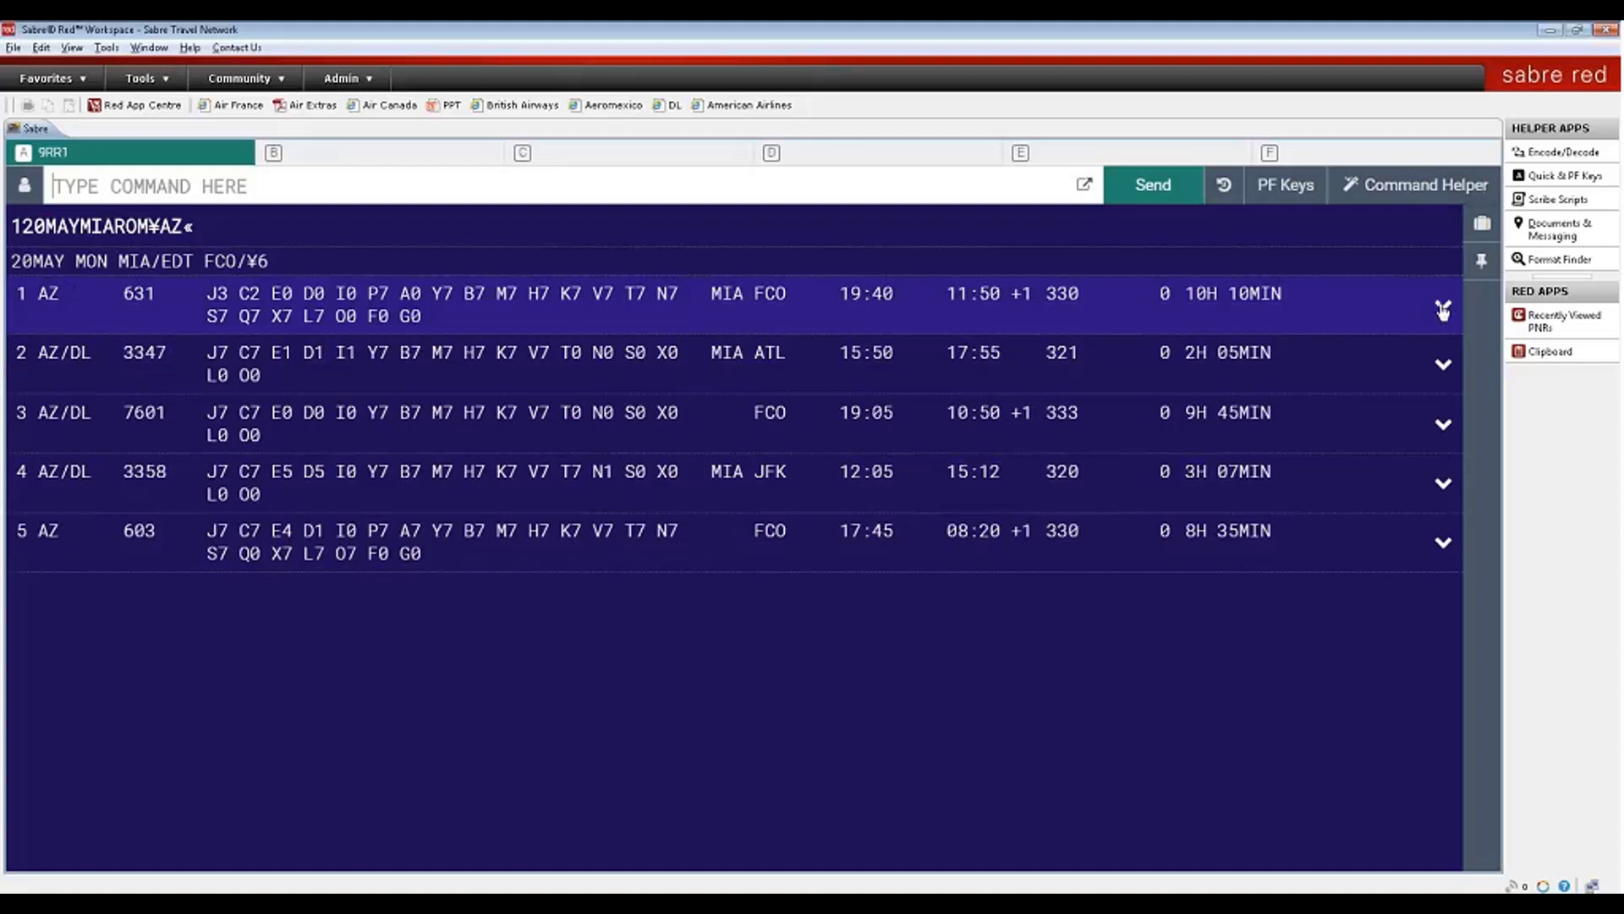
pyautogui.click(1444, 309)
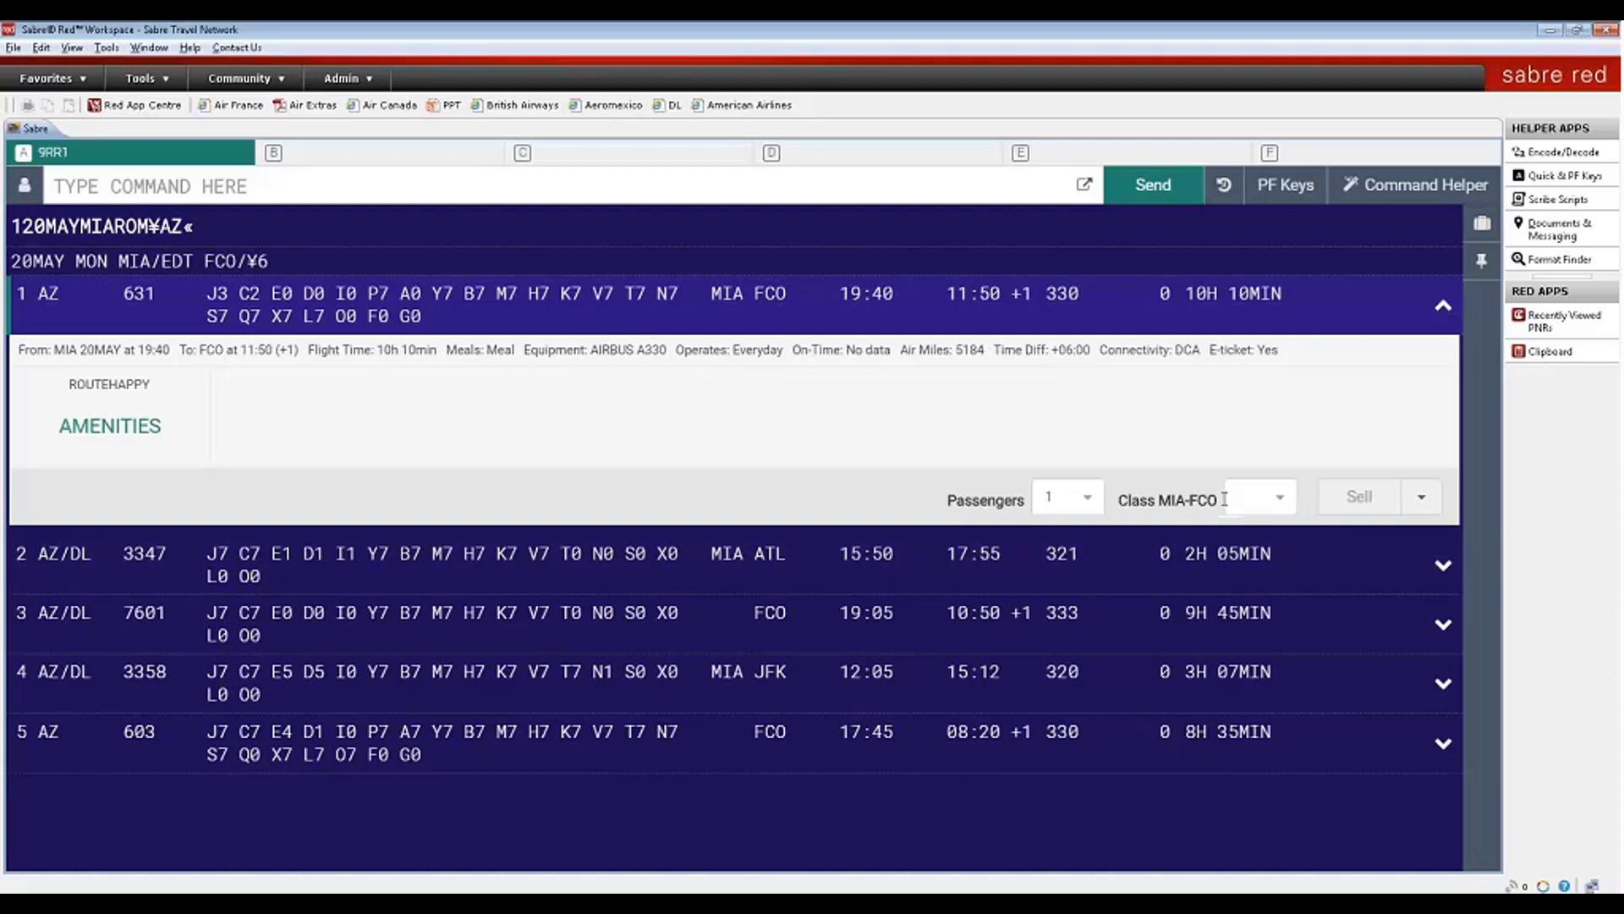
pyautogui.click(1444, 310)
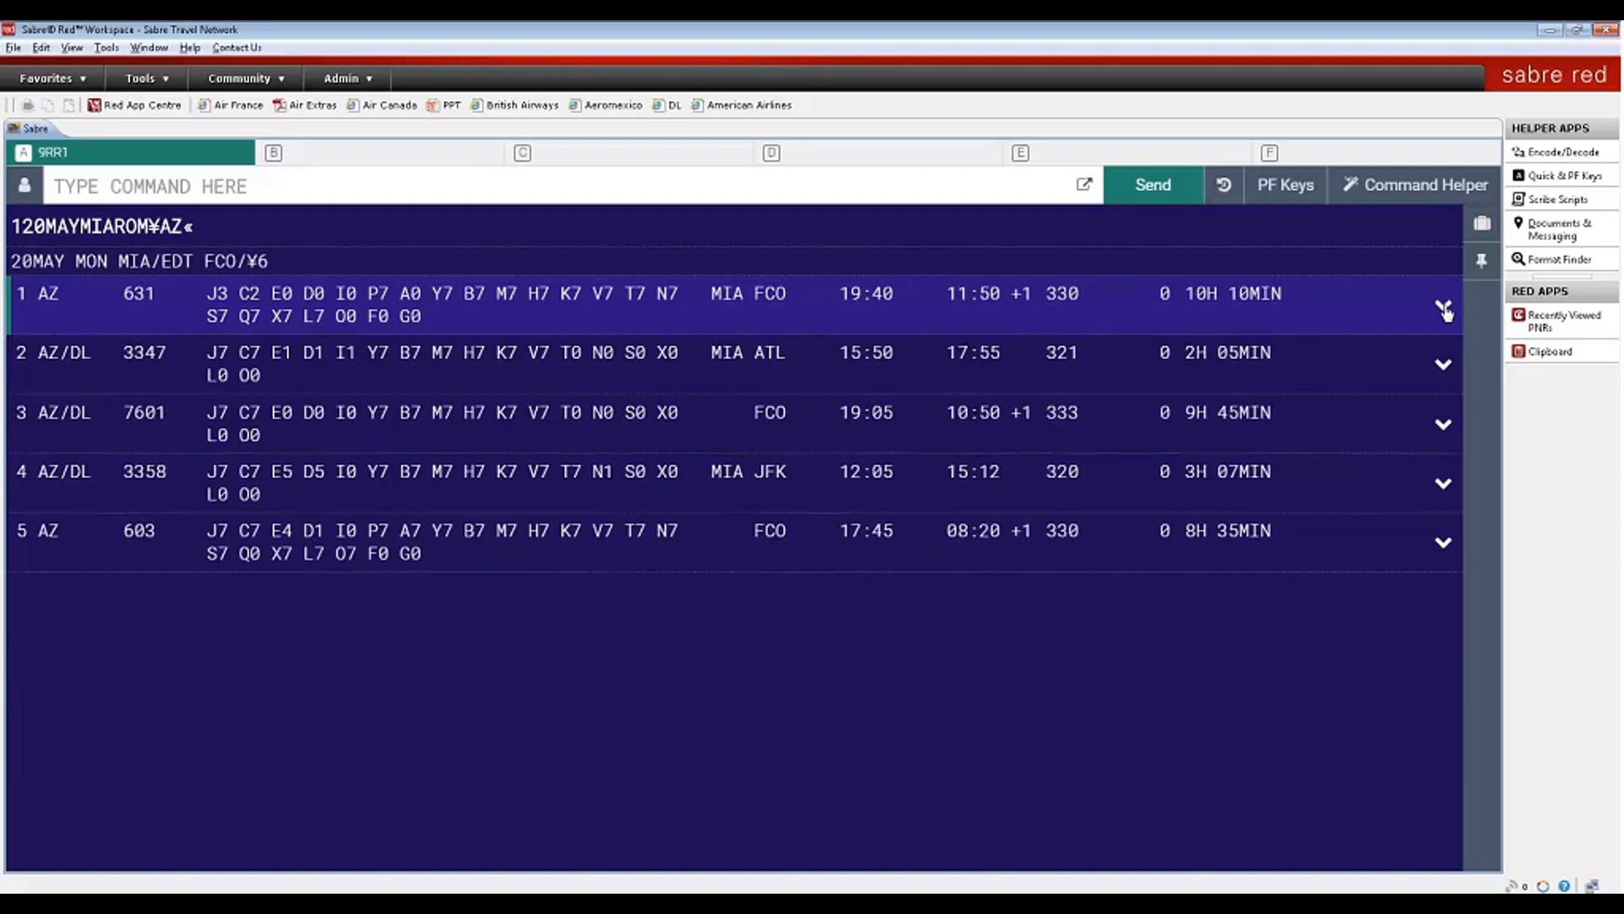
# - Set Sabre response styling to Graphical Style in Tools > Options and apply it
pyautogui.moveTo(1051, 357)
pyautogui.hotkey('alt', 't')
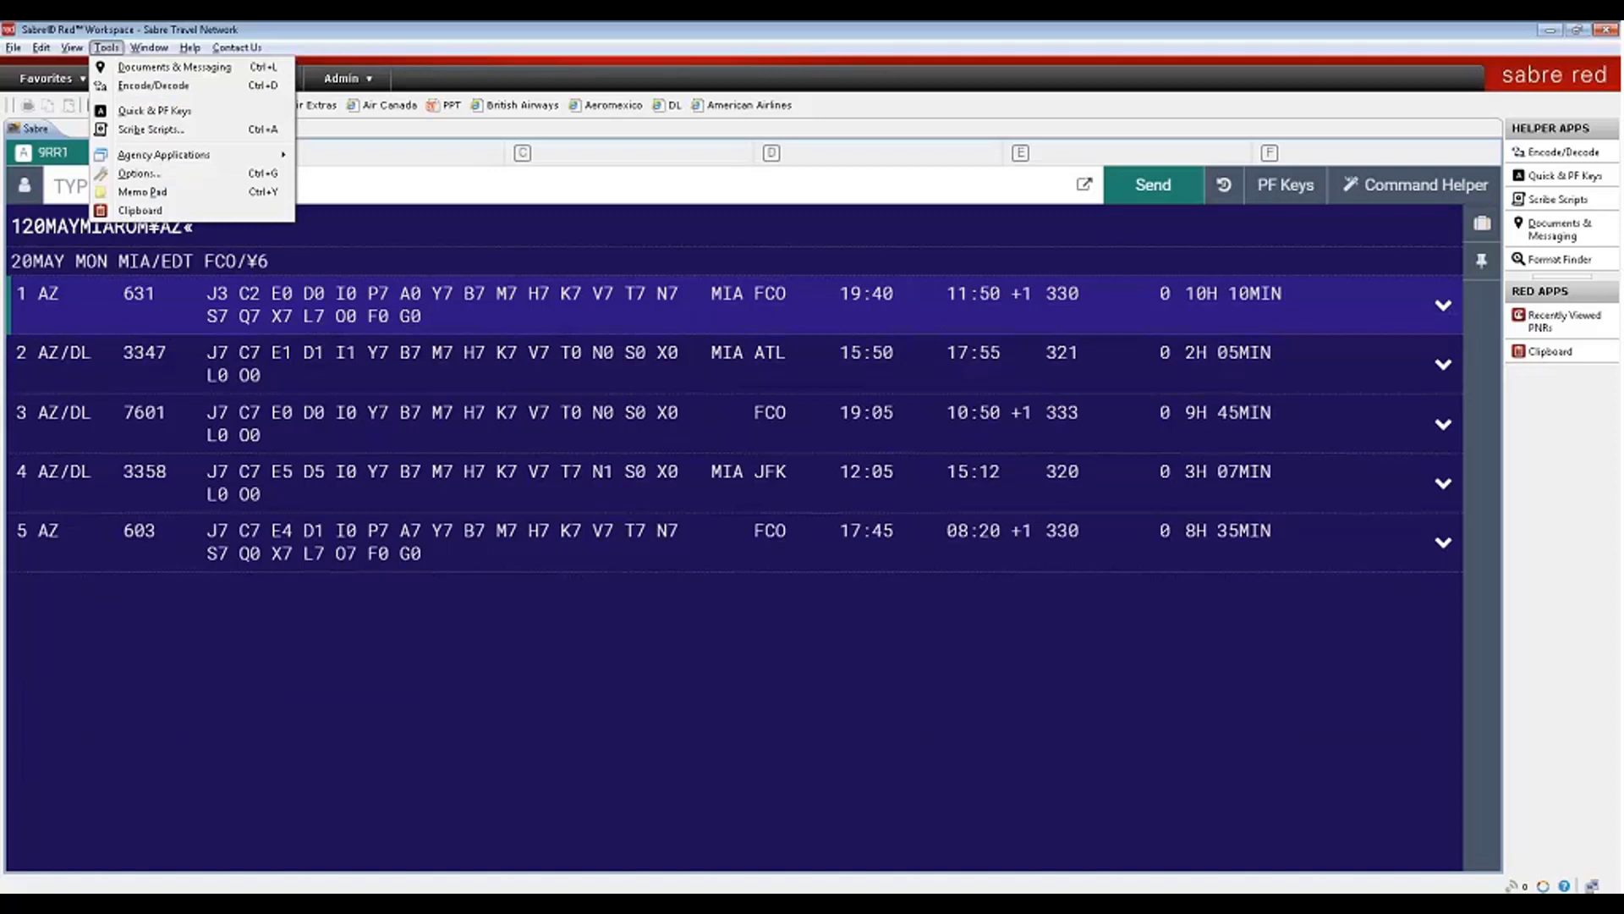
pyautogui.click(158, 176)
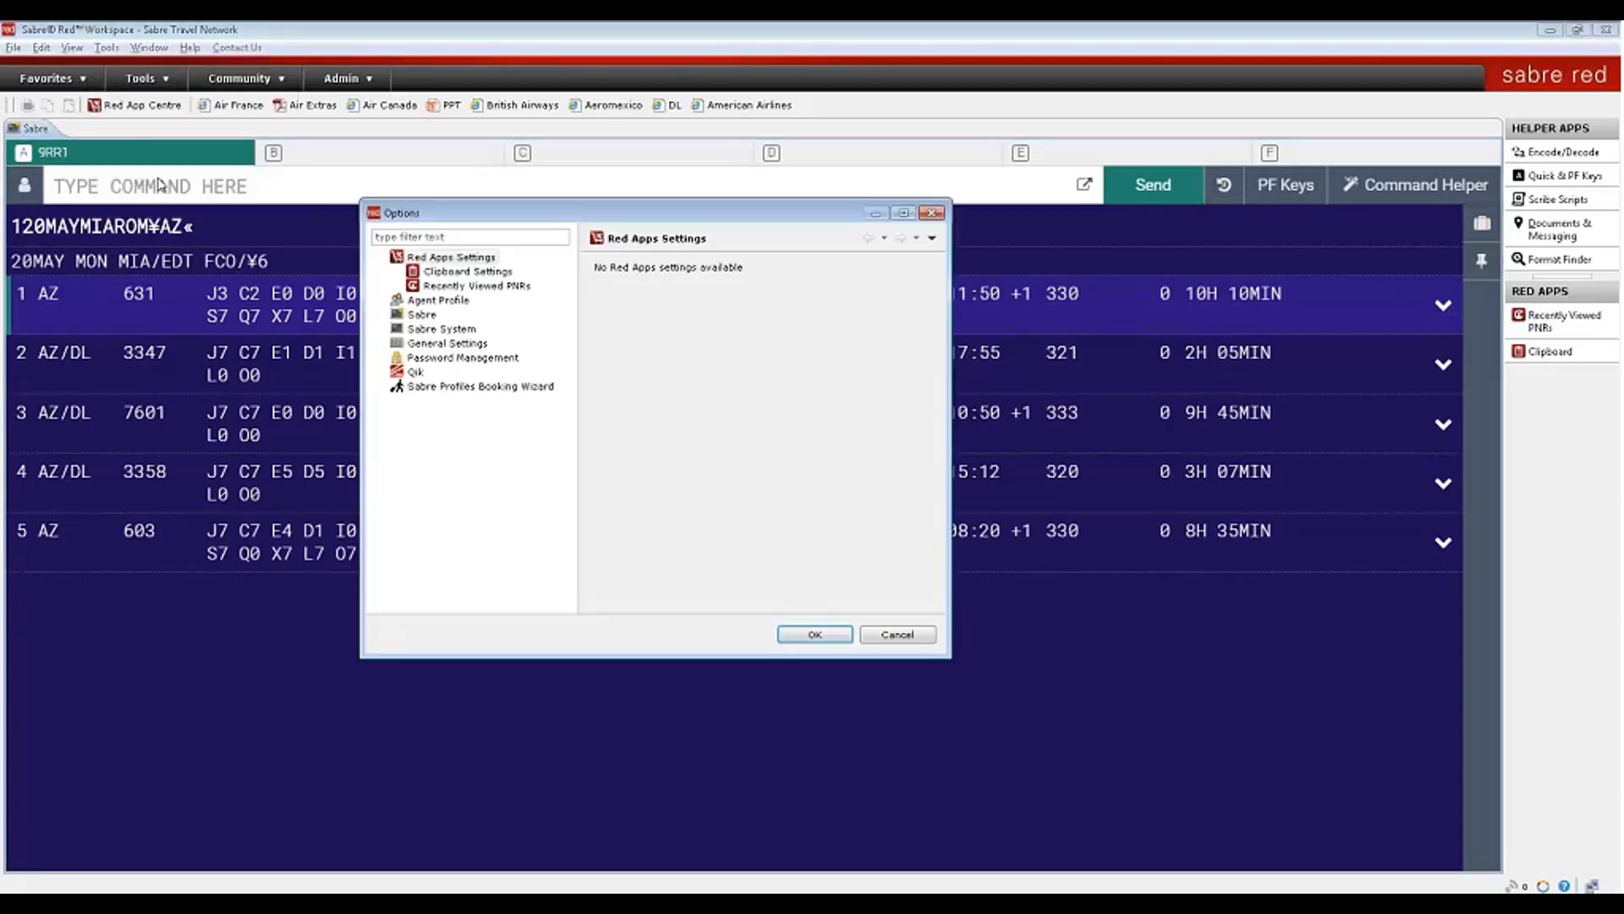
pyautogui.click(422, 316)
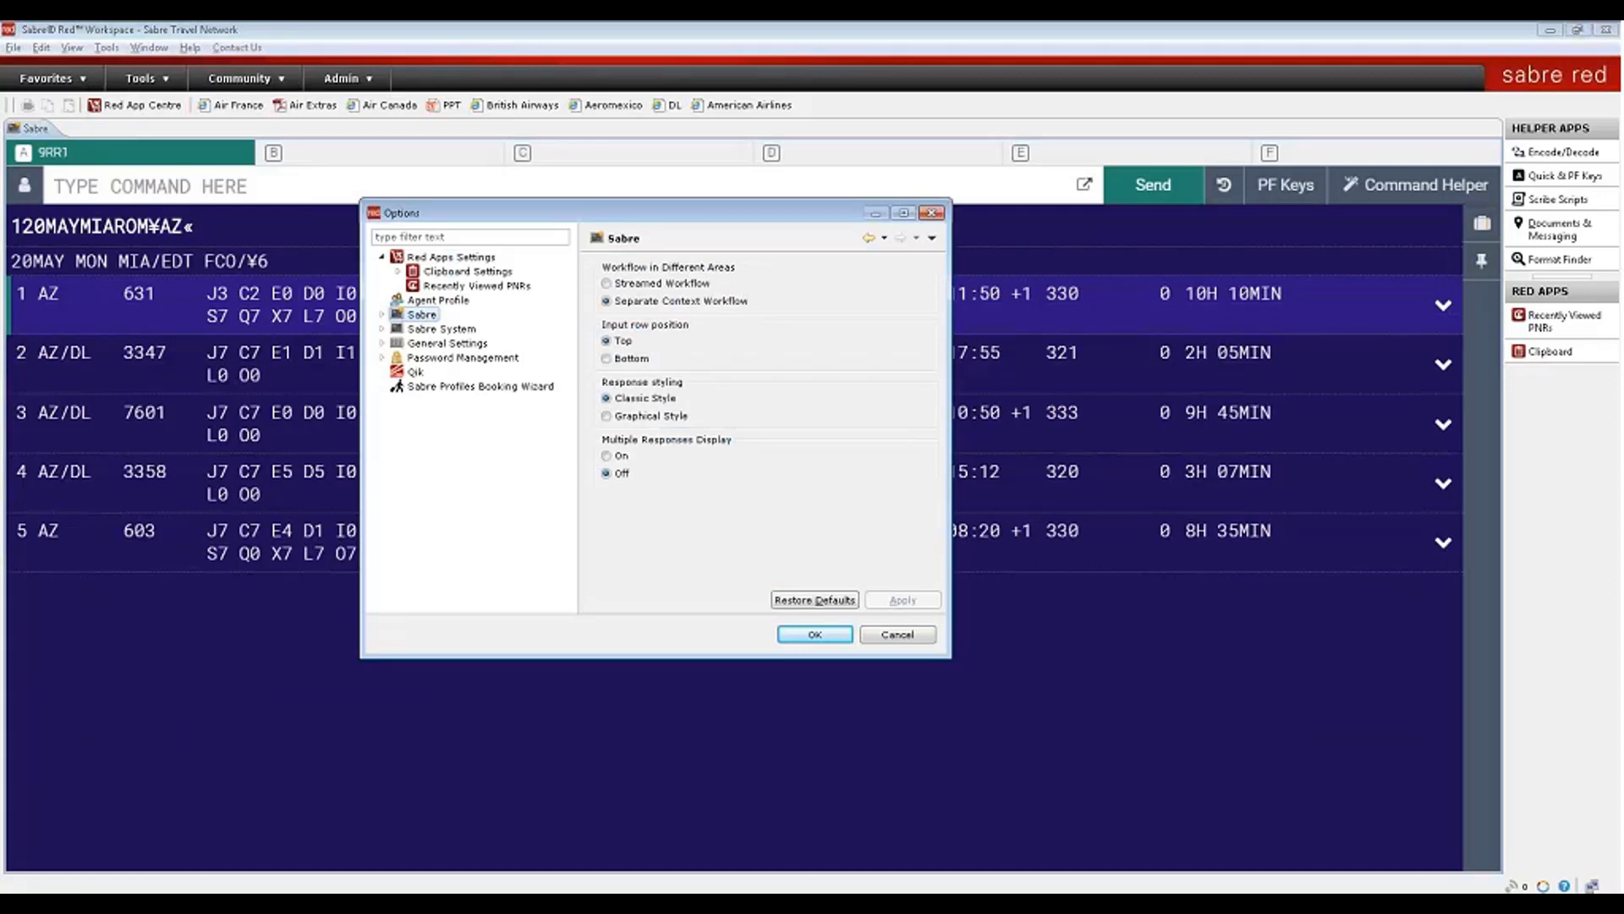
pyautogui.click(607, 416)
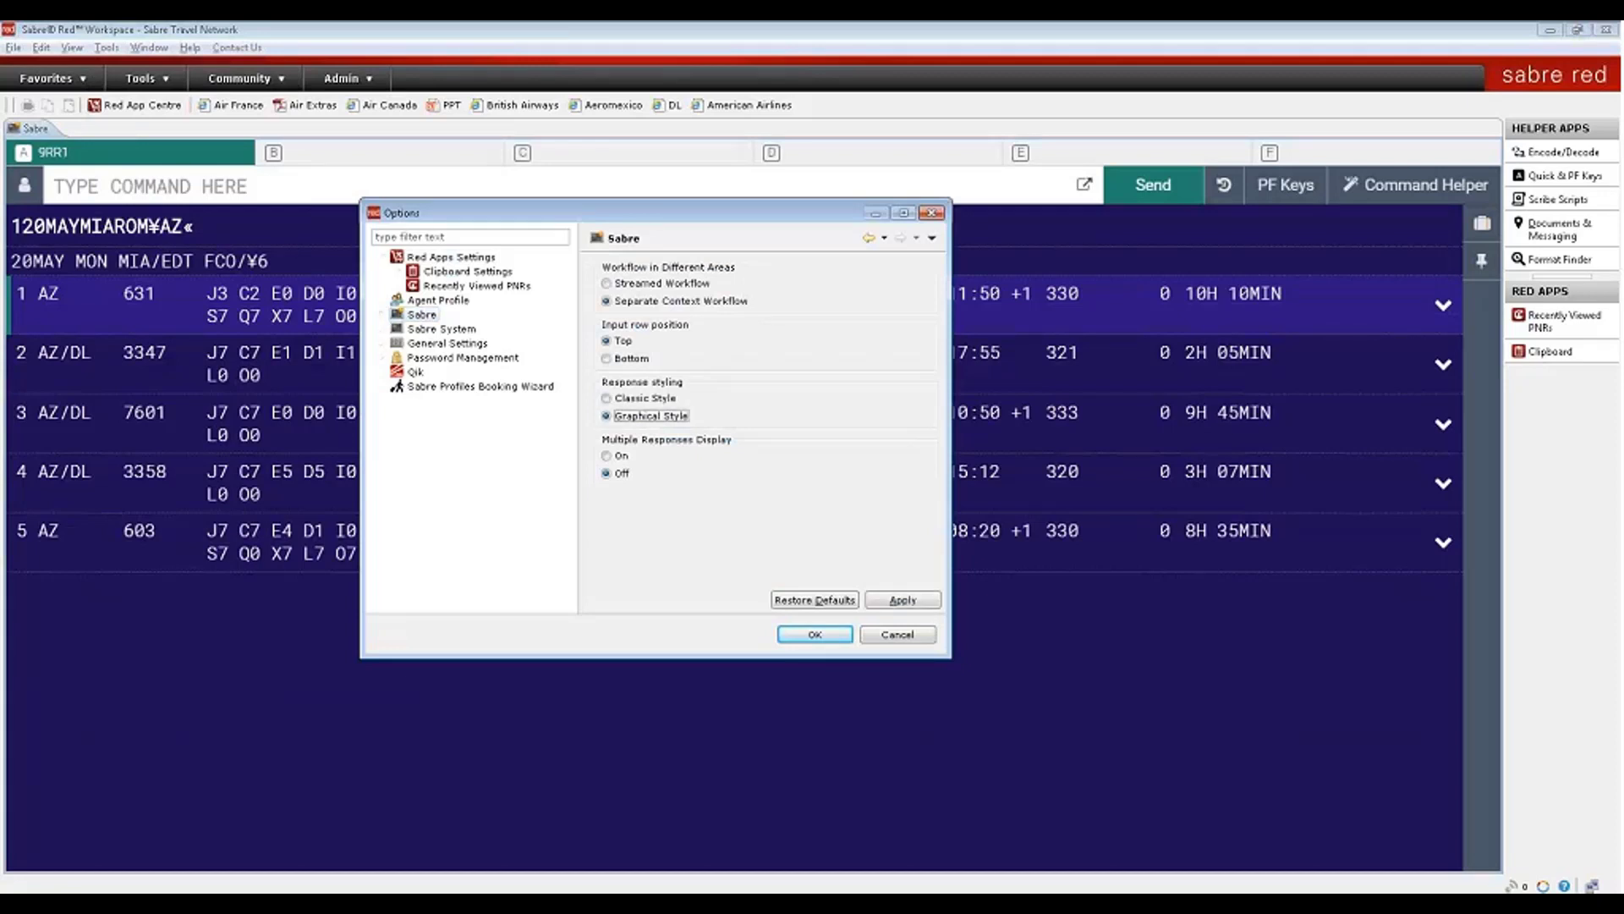
pyautogui.click(933, 604)
pyautogui.click(817, 634)
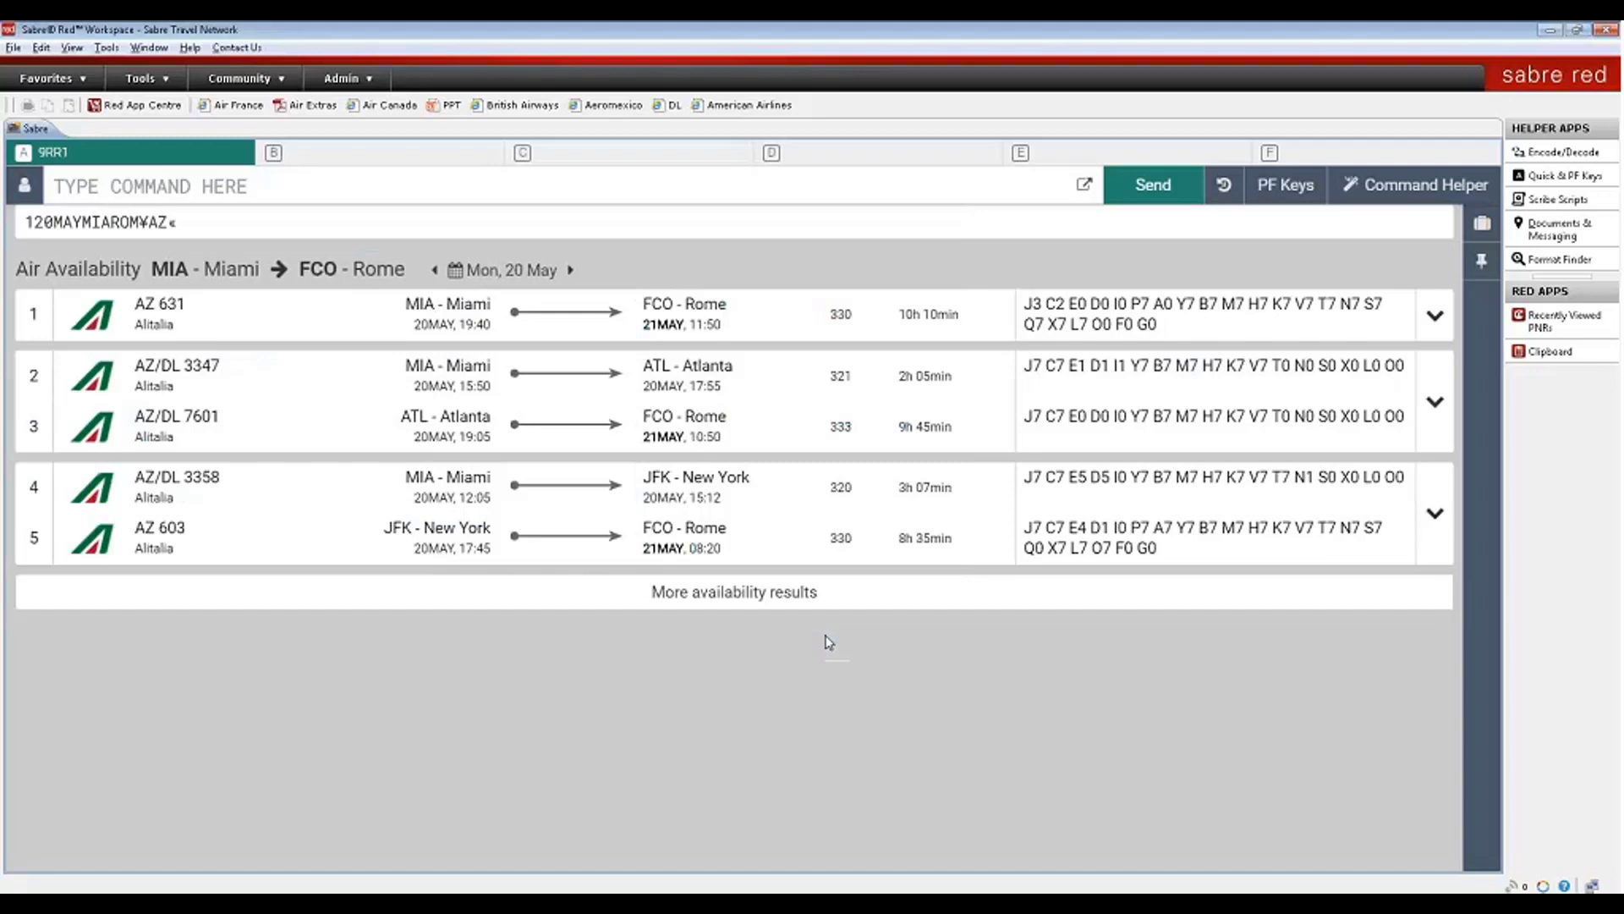
# - Switch from the command line to the Command Helper guided toolbar
pyautogui.moveTo(467, 319)
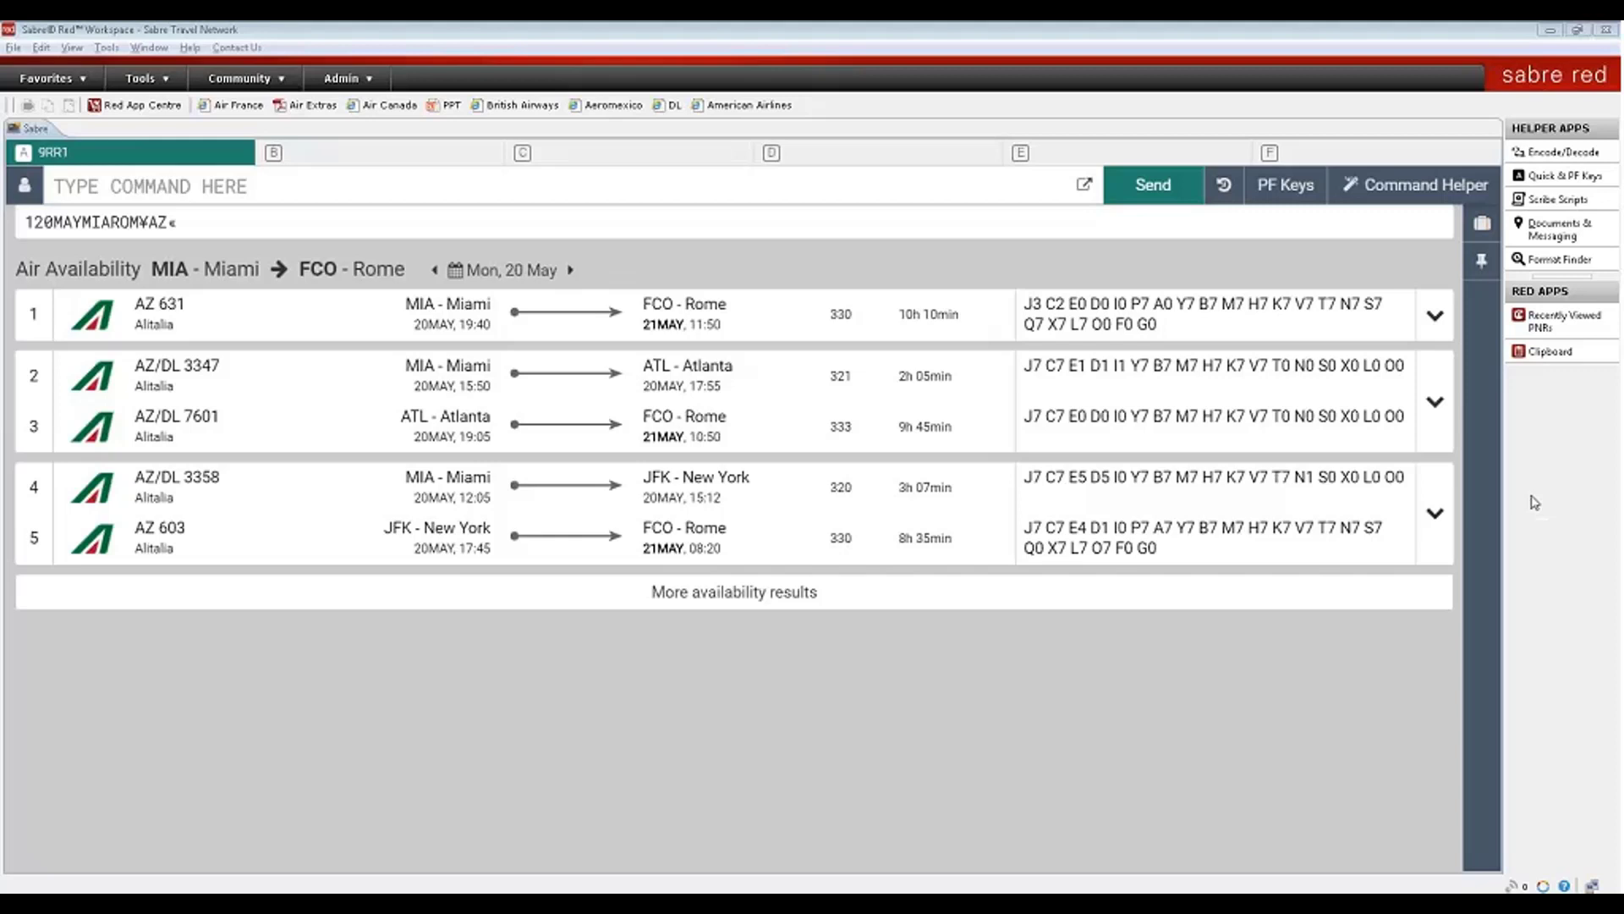
pyautogui.click(1392, 193)
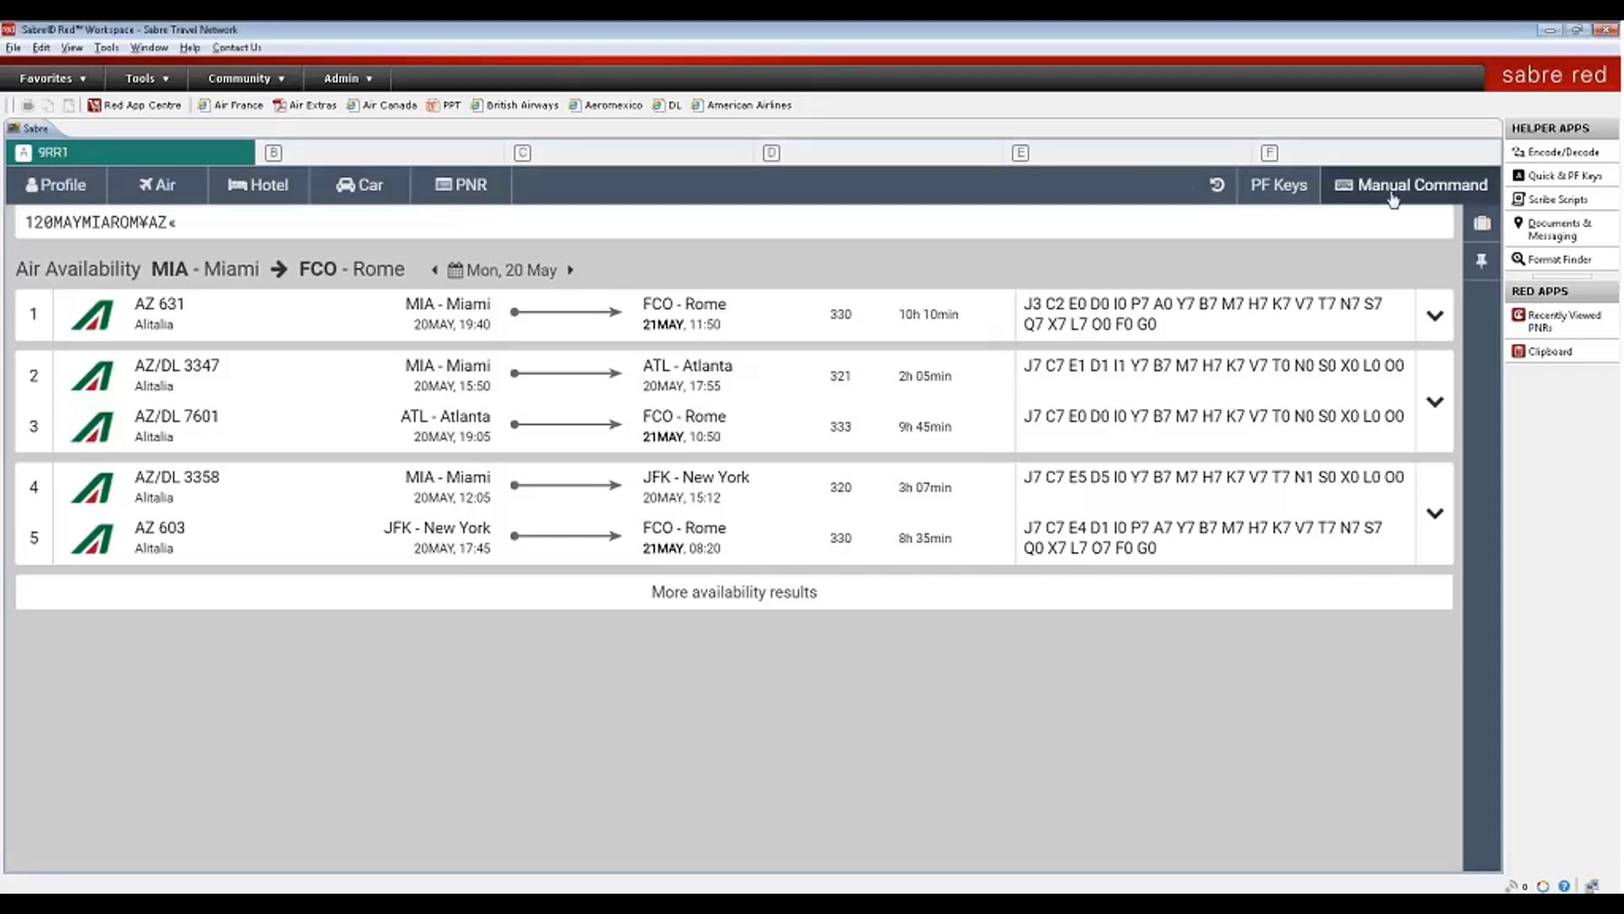
# - Start an Air Availability search, entering Miami as the origin
pyautogui.click(161, 190)
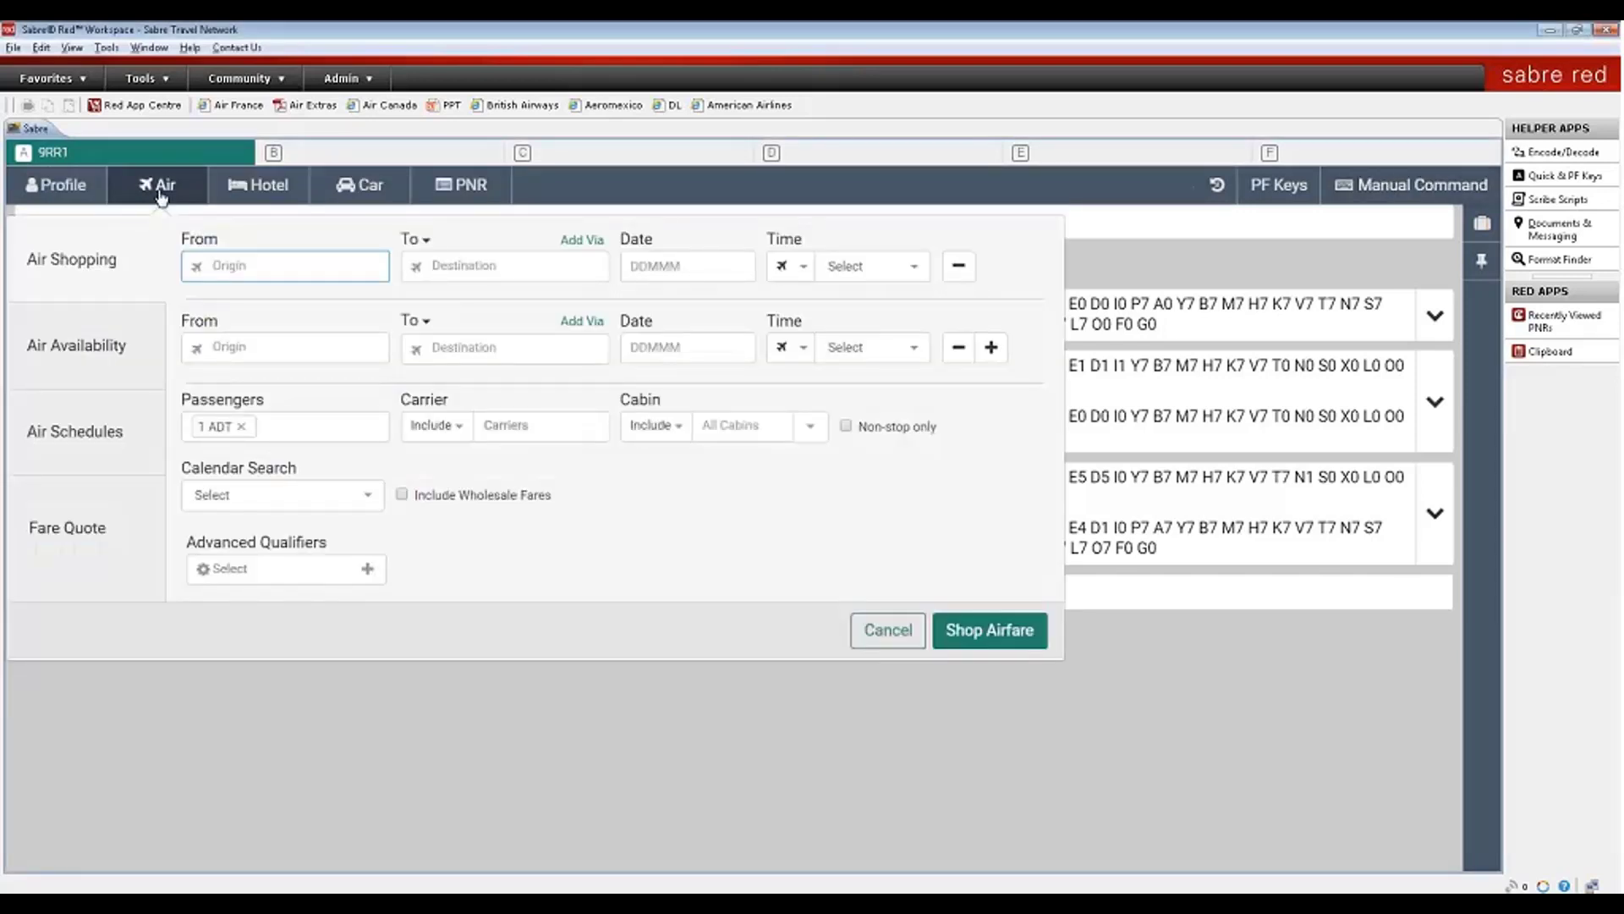
pyautogui.click(100, 367)
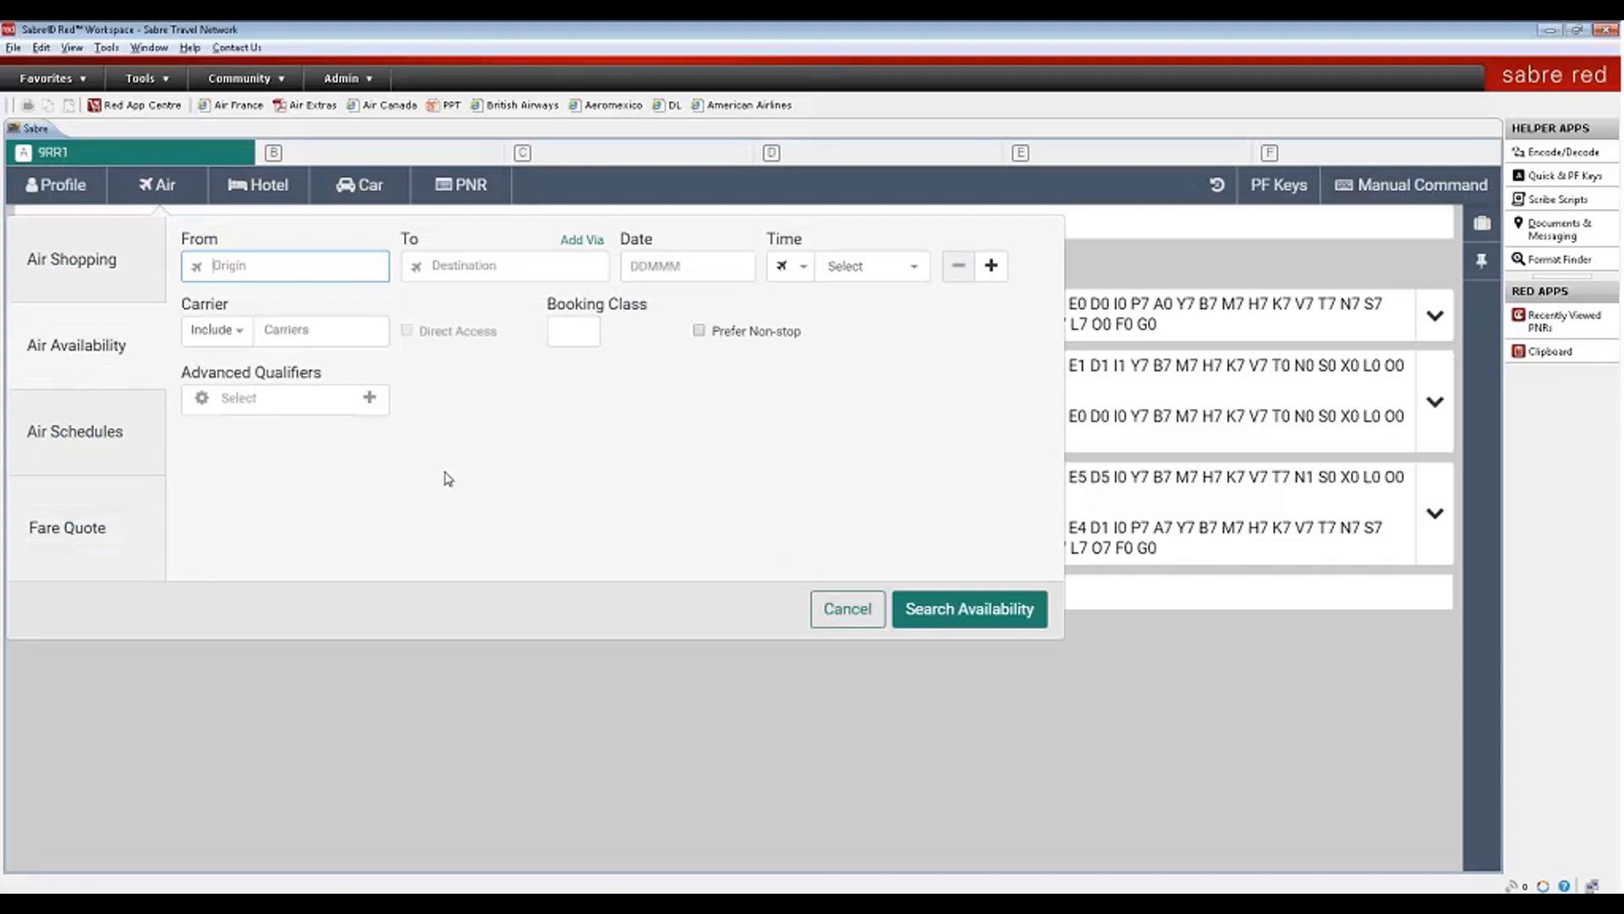
pyautogui.write('Mi')
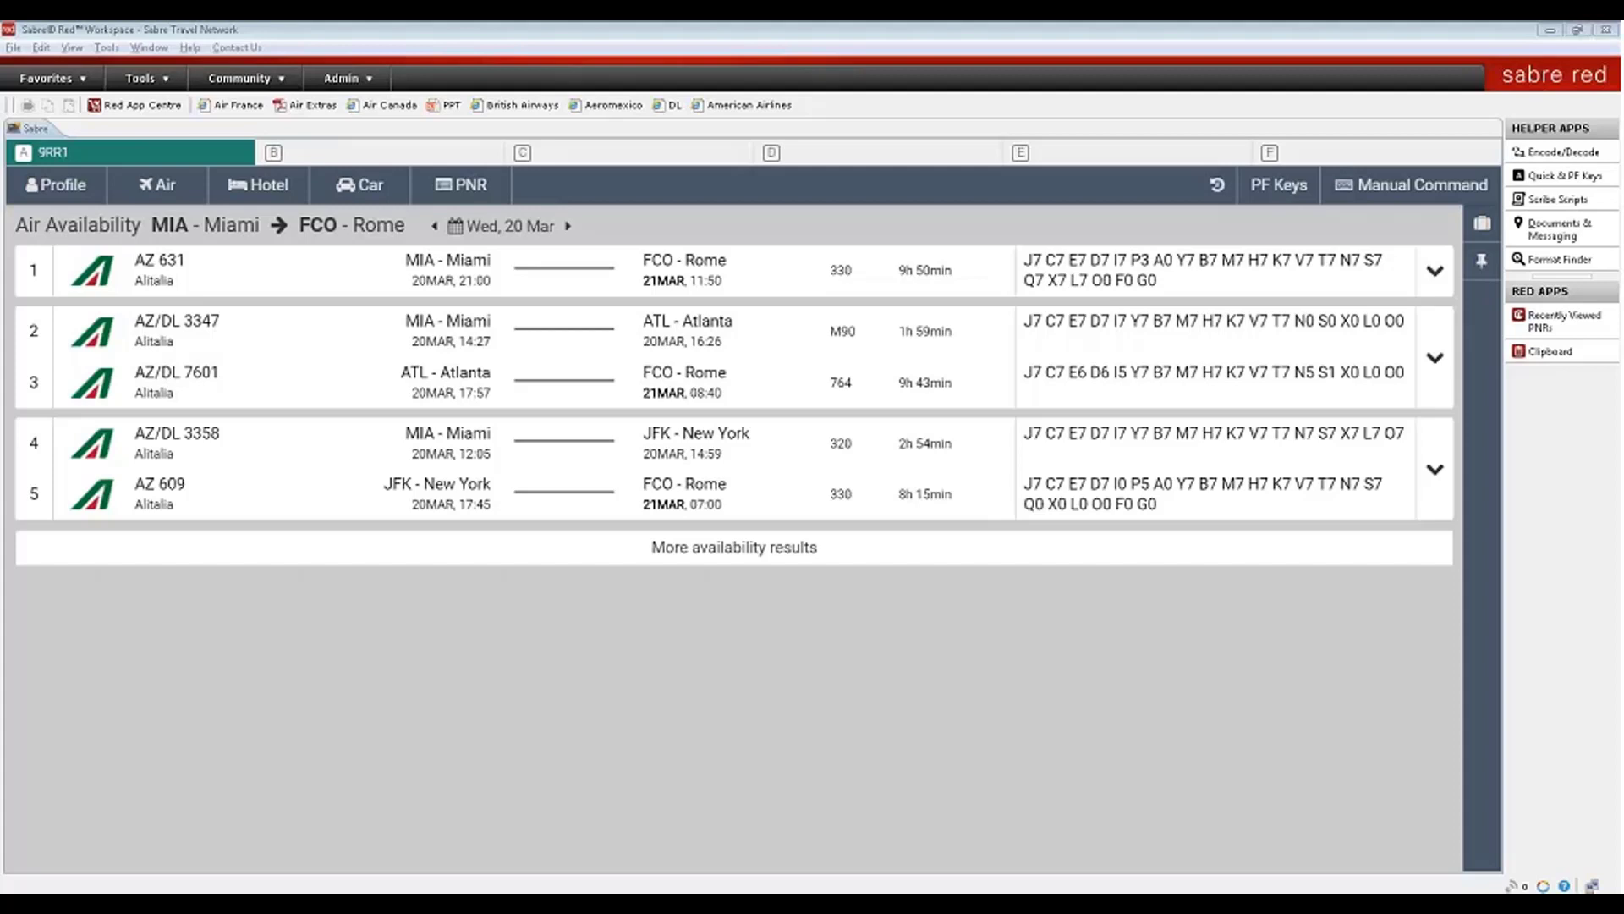
# - Open the traveller's profile from the Profile tab
pyautogui.click(66, 188)
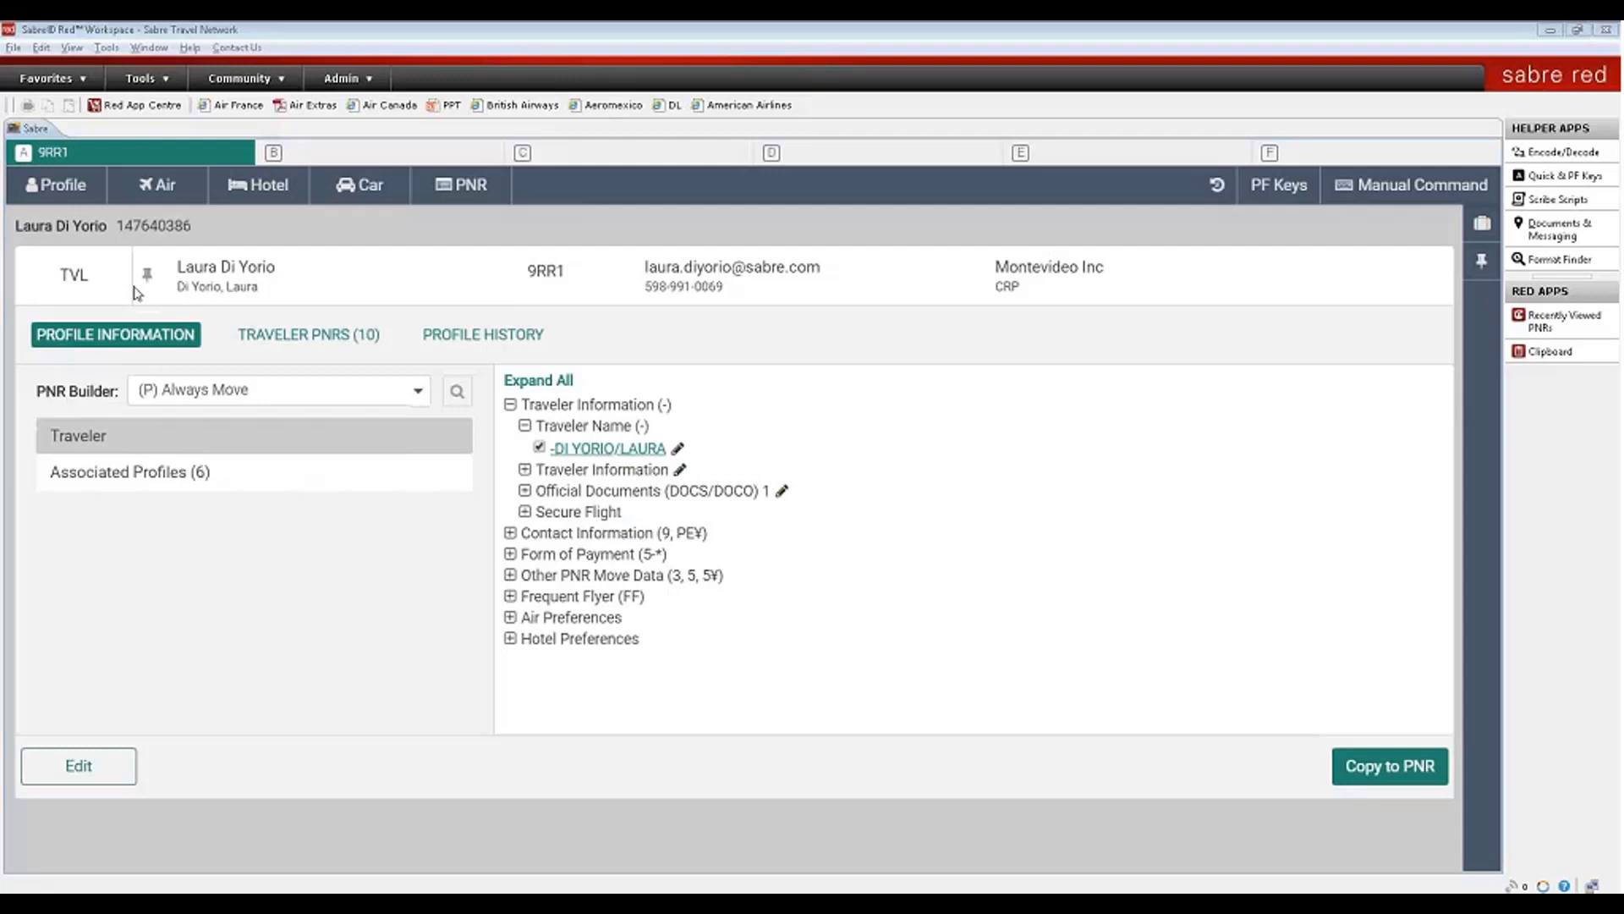
# - Pin and dock the traveller profile, then tick the traveller's name for the PNR
pyautogui.click(149, 279)
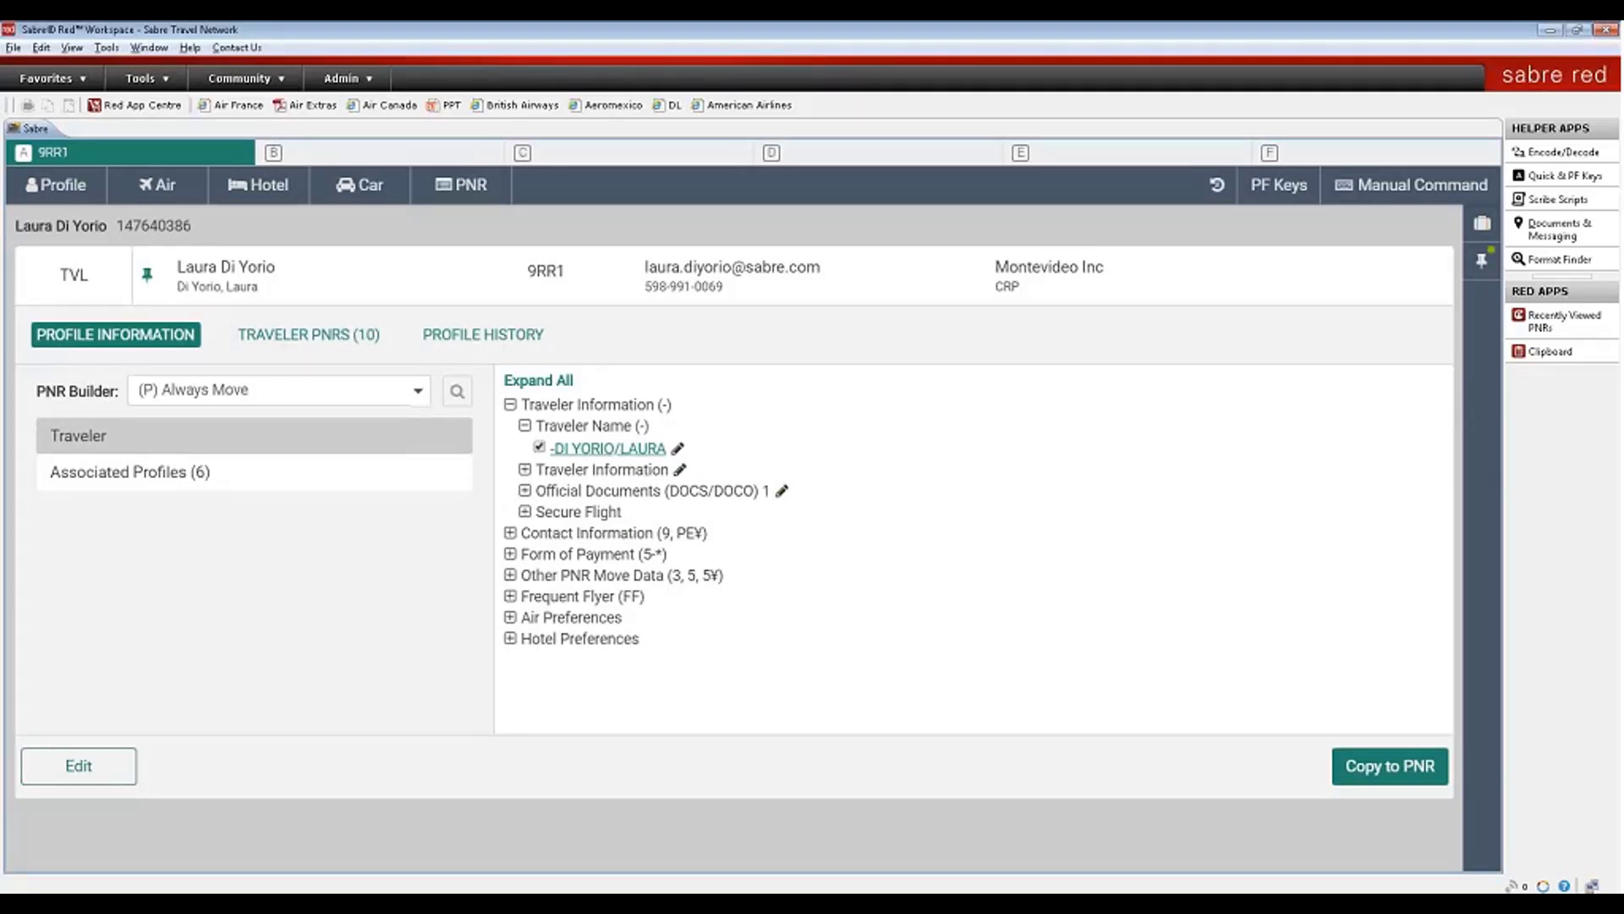
pyautogui.click(1486, 265)
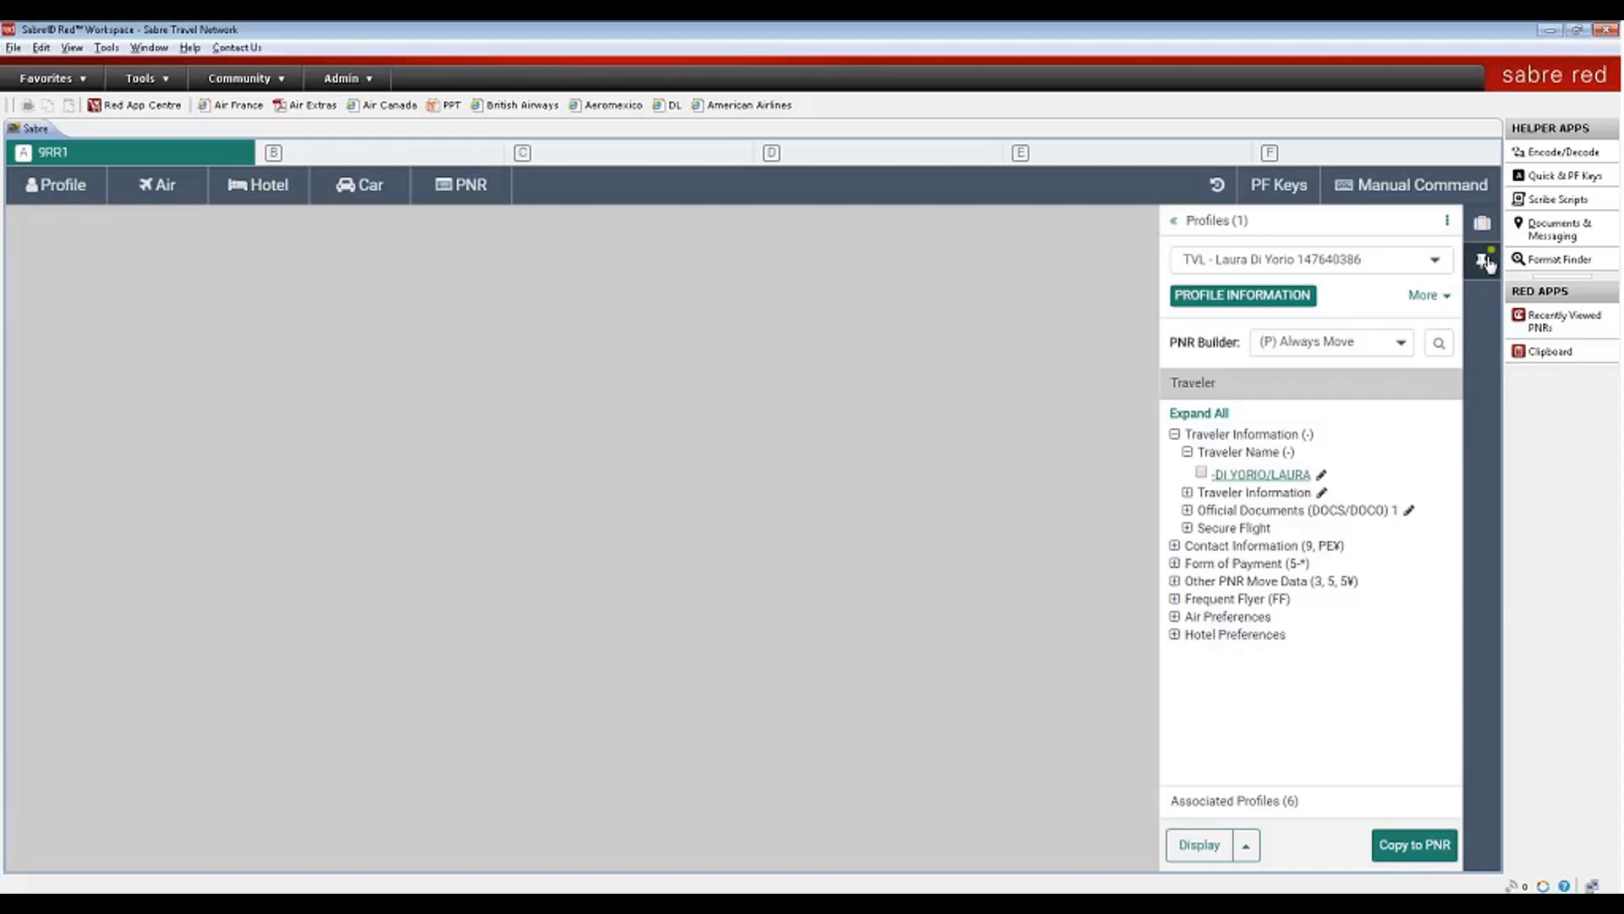
pyautogui.click(1200, 471)
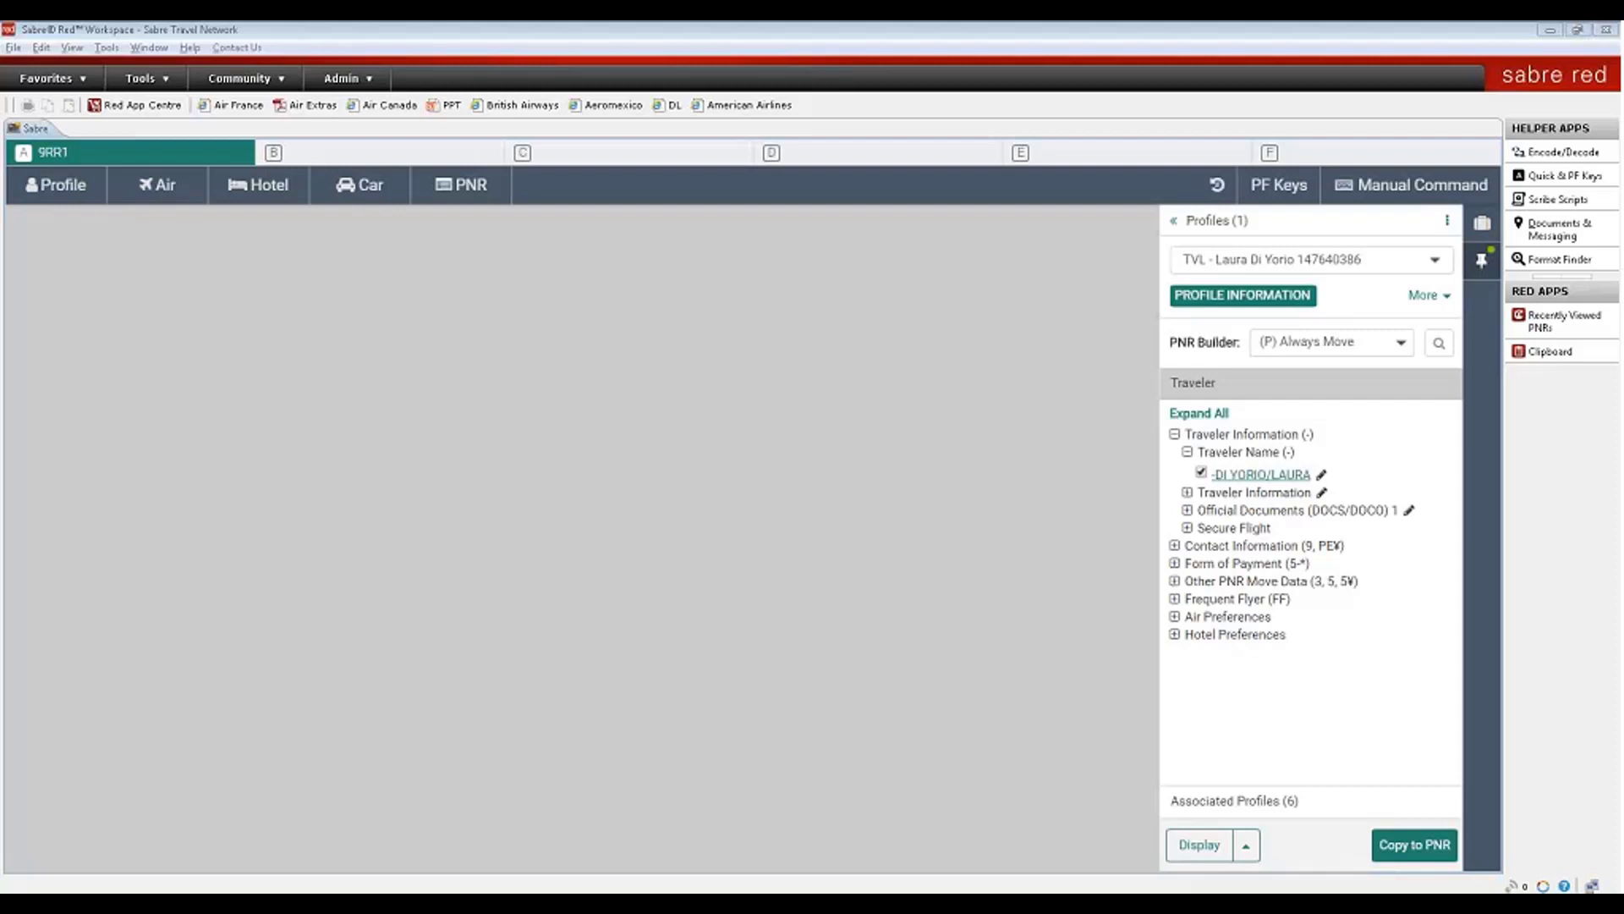
# - Shop Alitalia round-trip fares MIA–ROM on 20MAR2019, returning 30MAR2019
pyautogui.click(1482, 225)
pyautogui.click(159, 183)
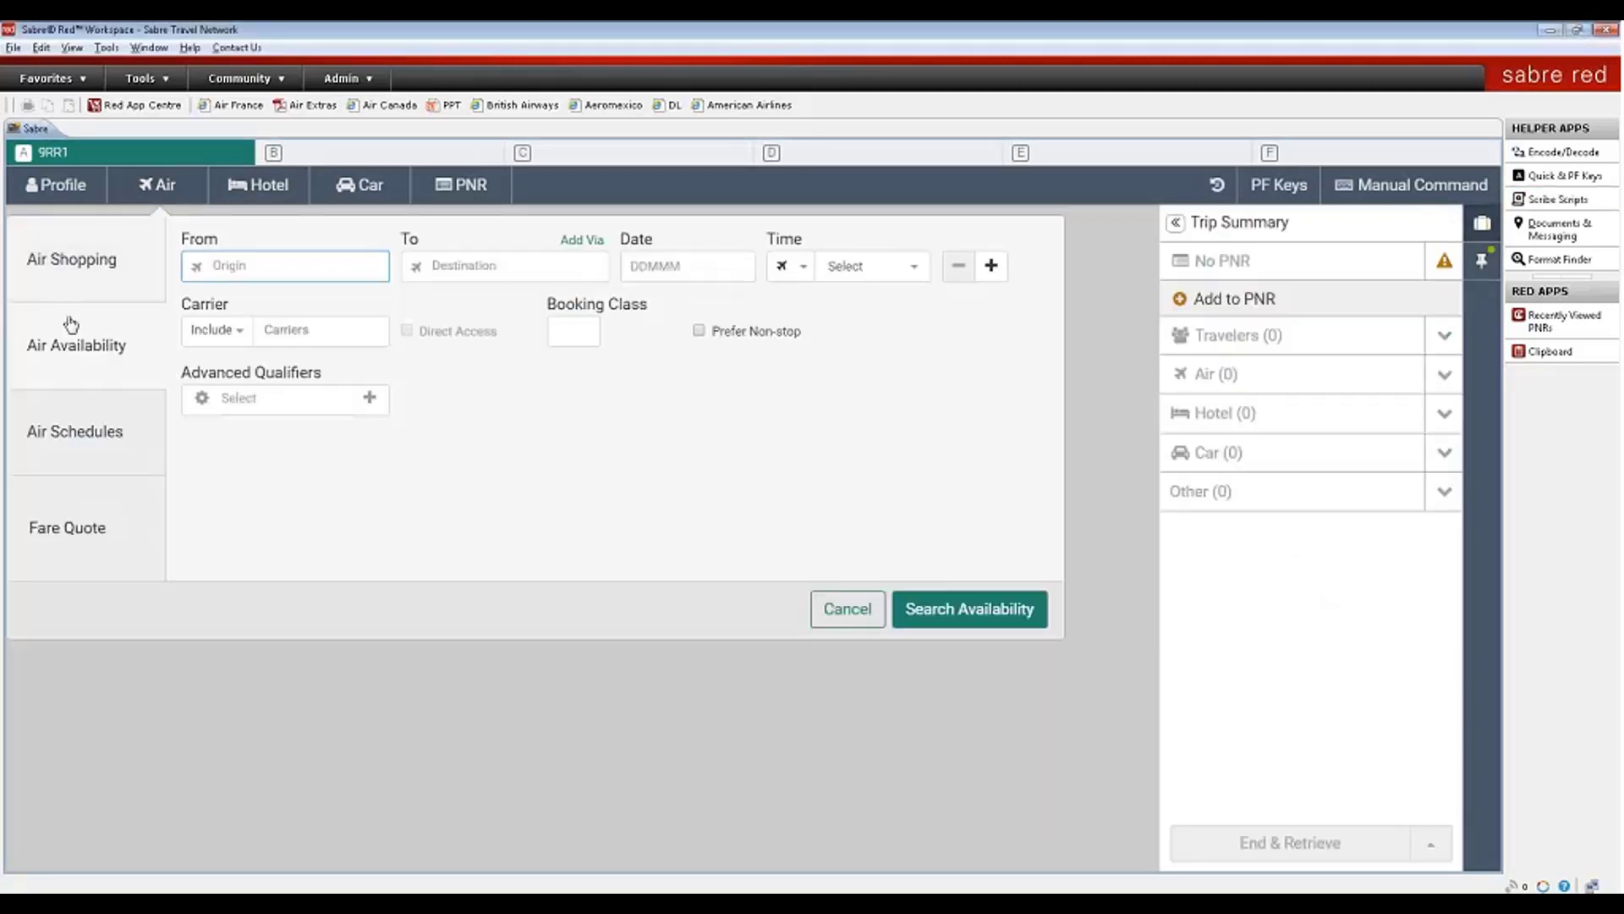
pyautogui.click(100, 259)
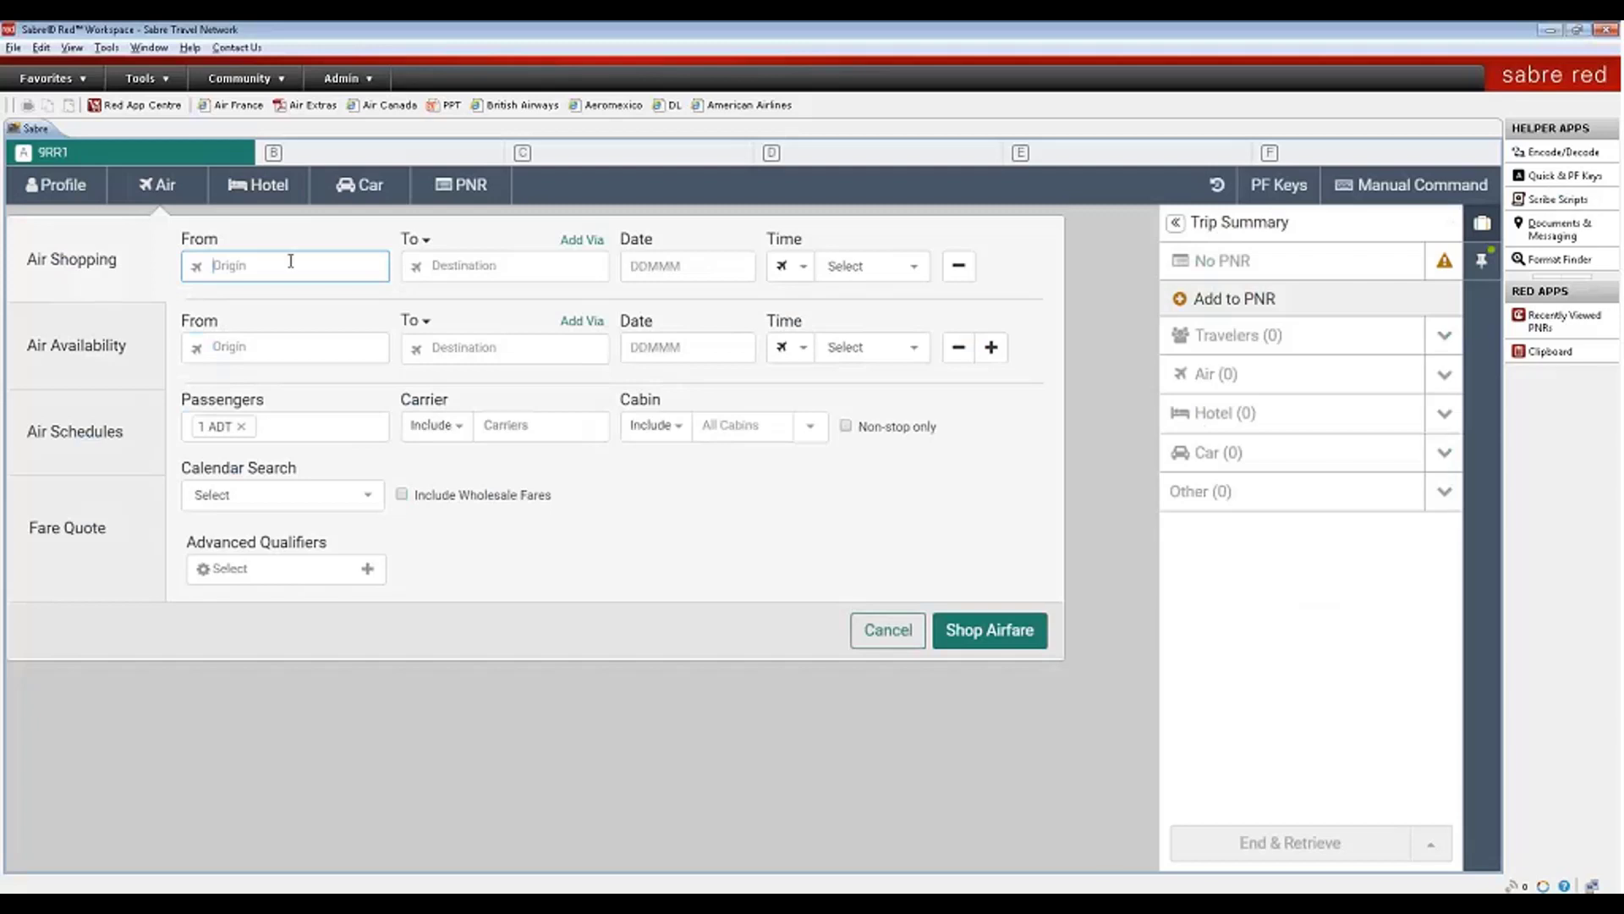
pyautogui.write('Mia')
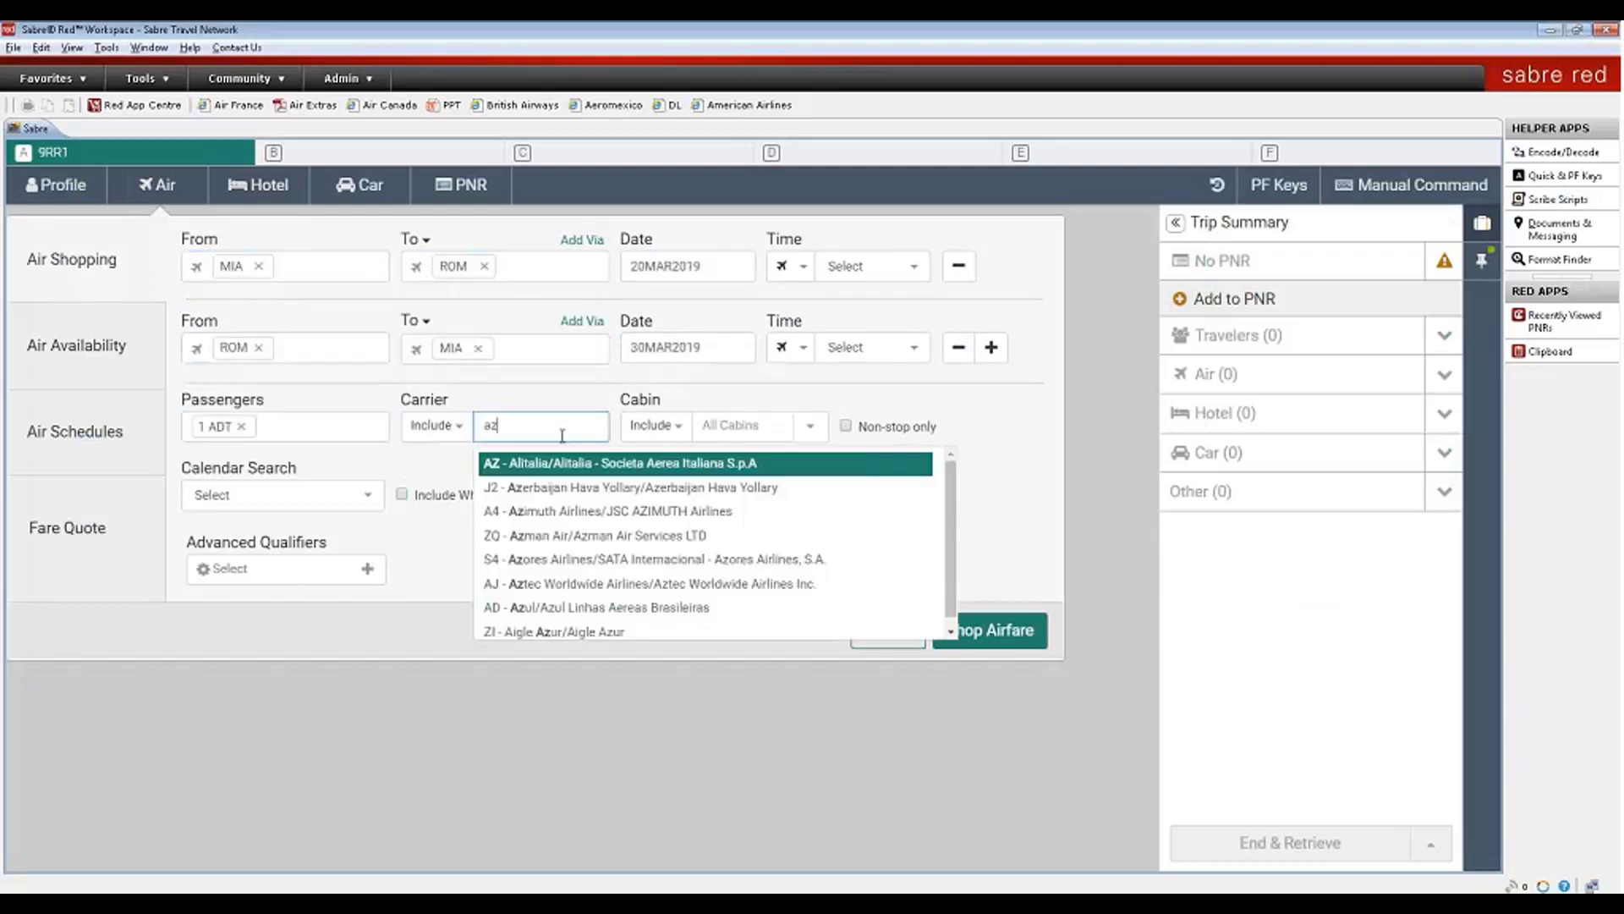
pyautogui.press('Return')
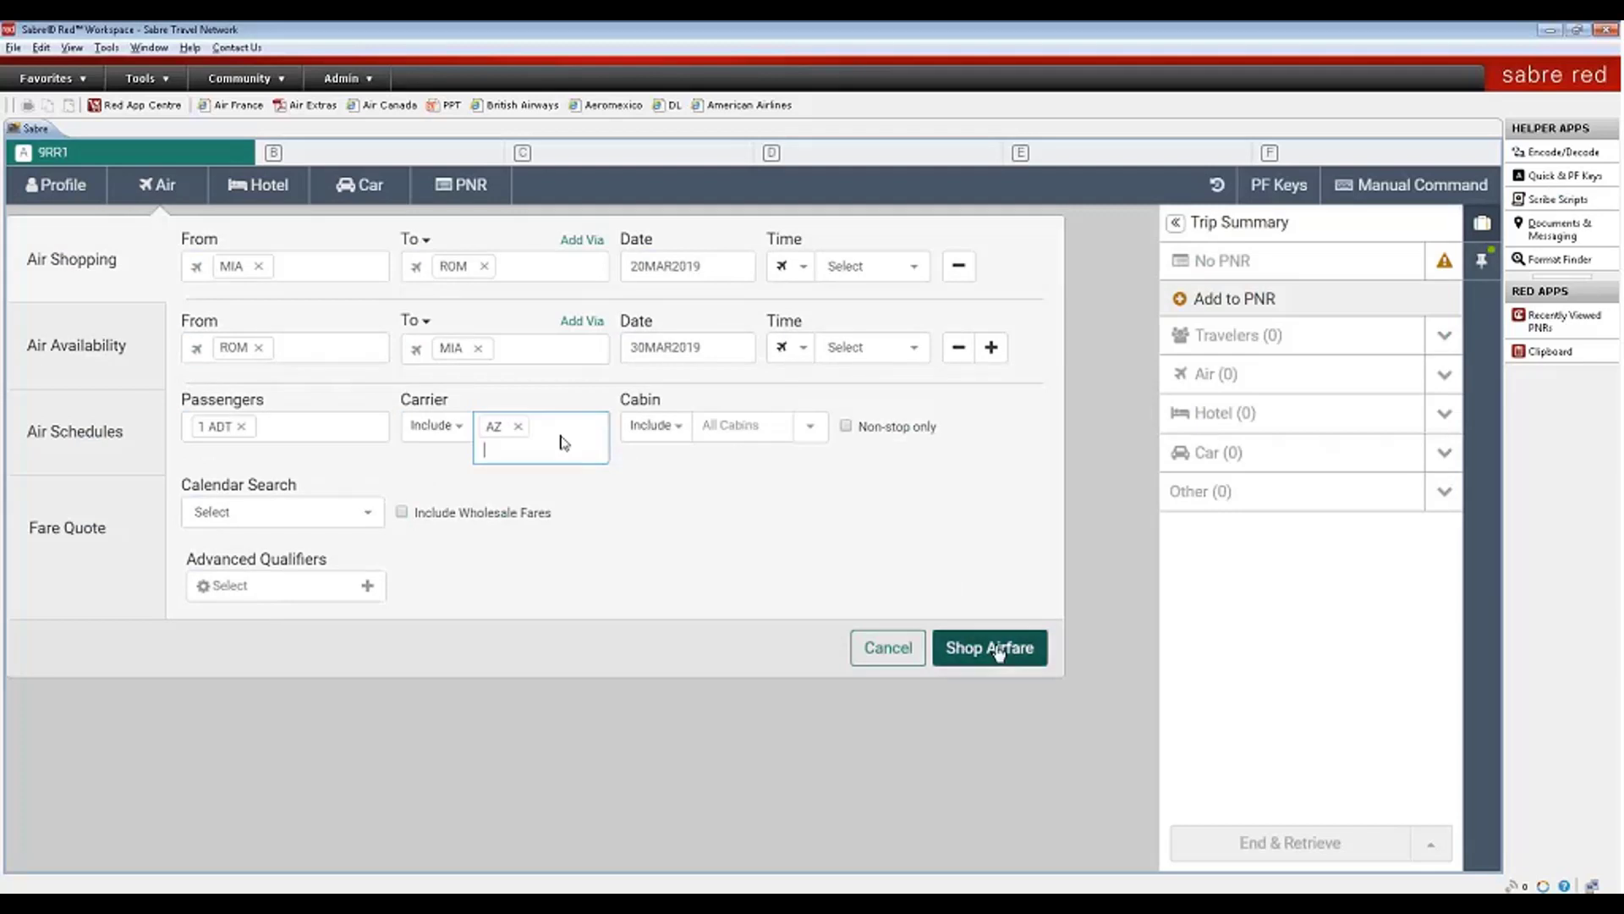
pyautogui.click(999, 649)
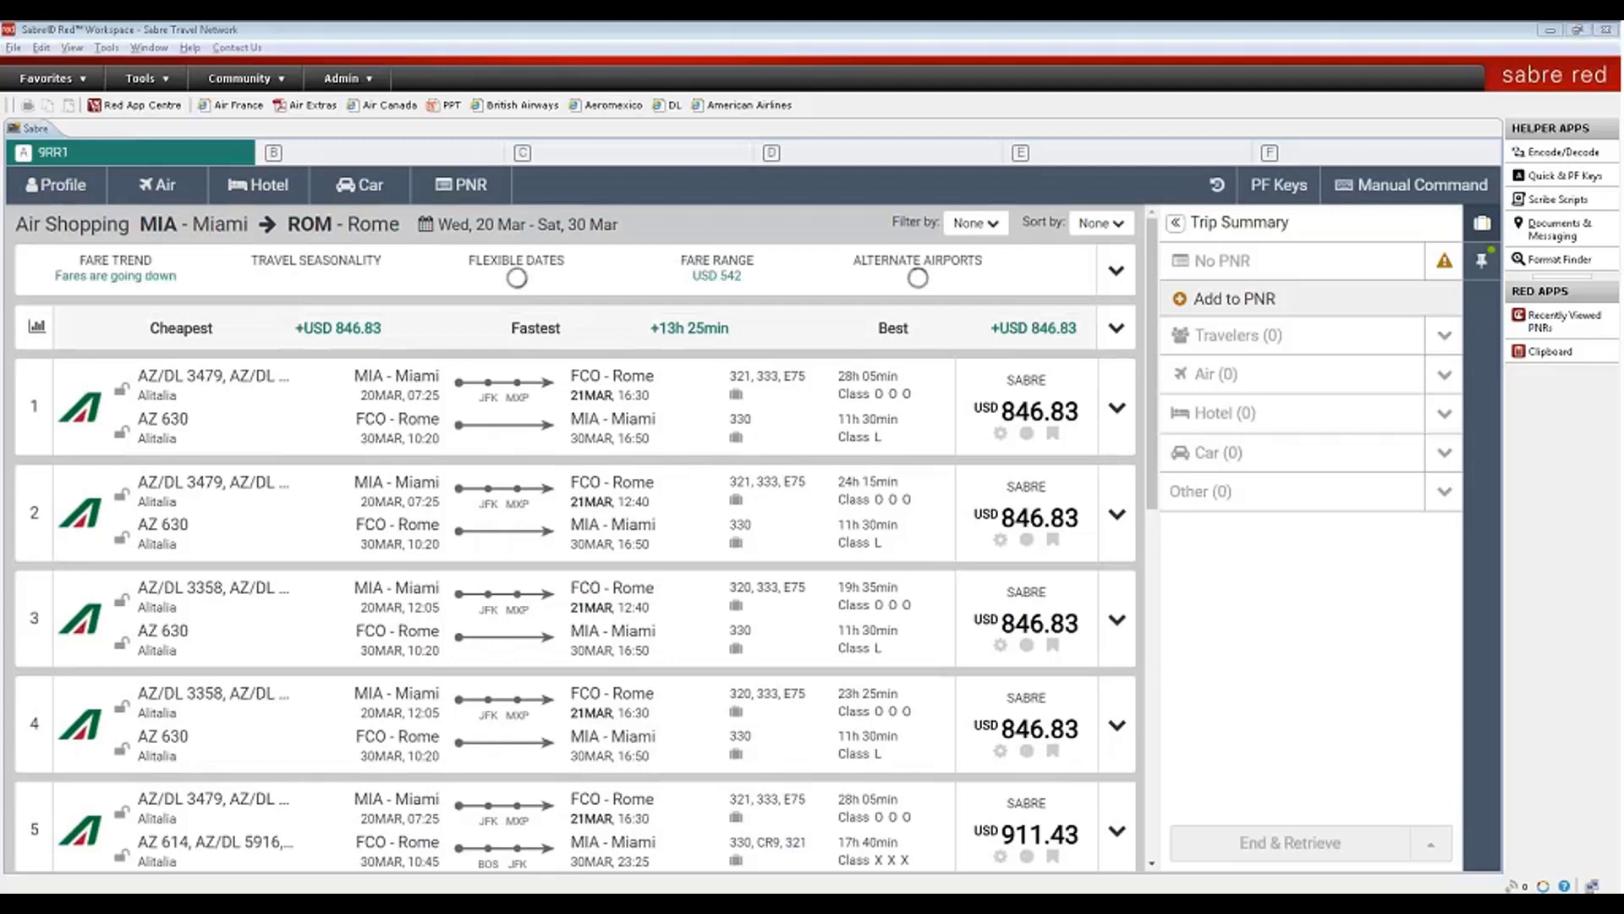
# - Check the filter and sort options, hide the trip summary and expand the route fare insights
pyautogui.click(988, 227)
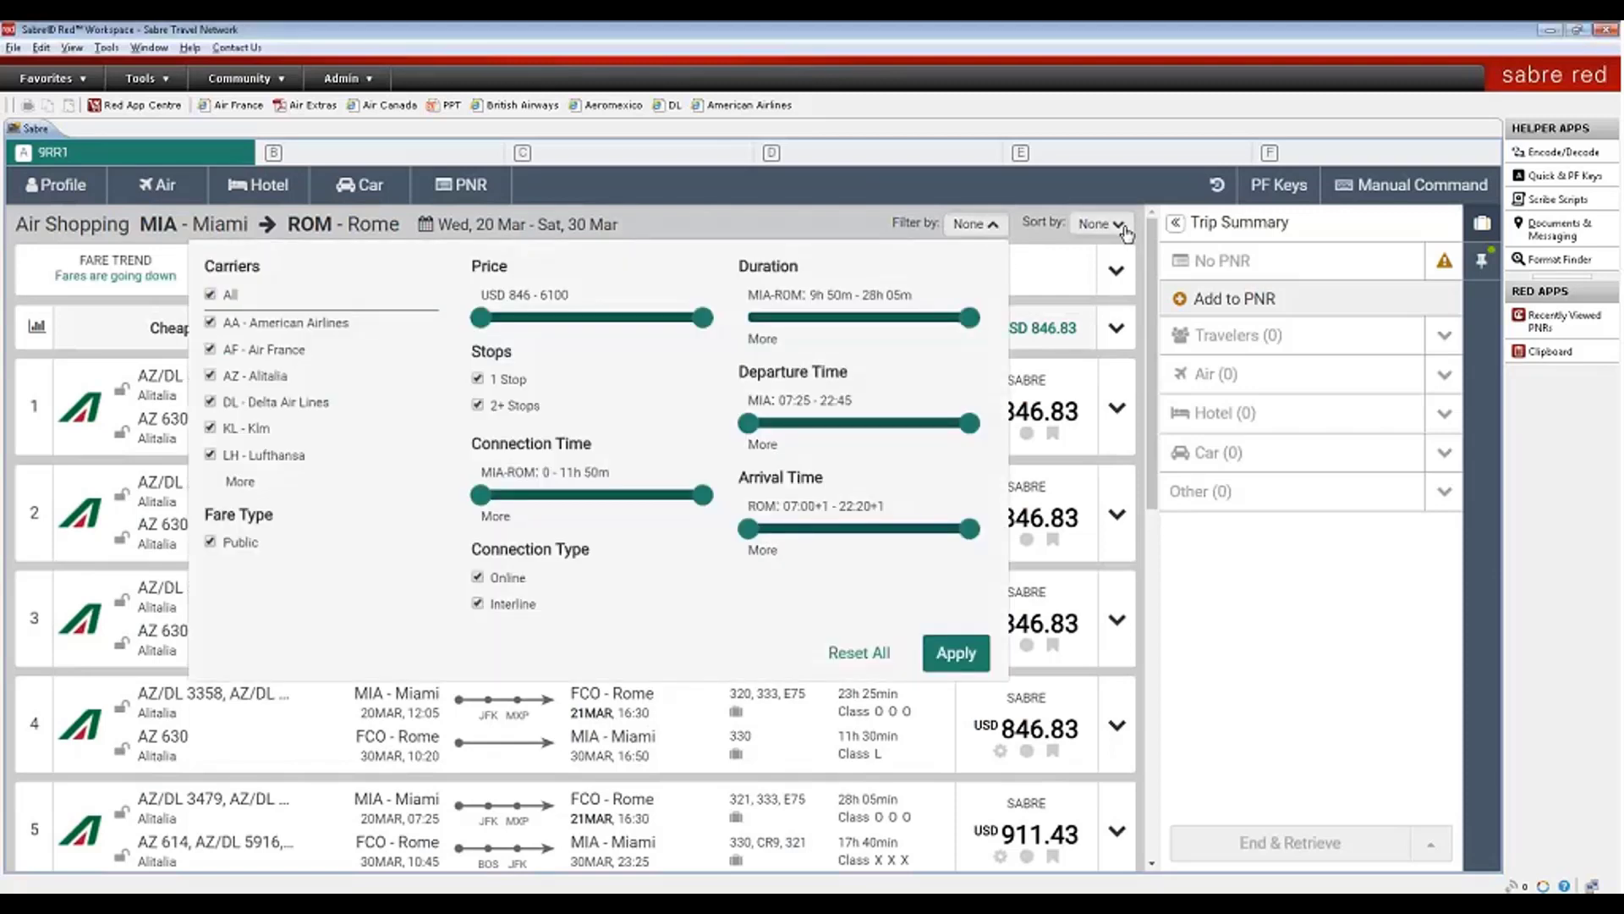
pyautogui.click(1100, 223)
pyautogui.click(1487, 230)
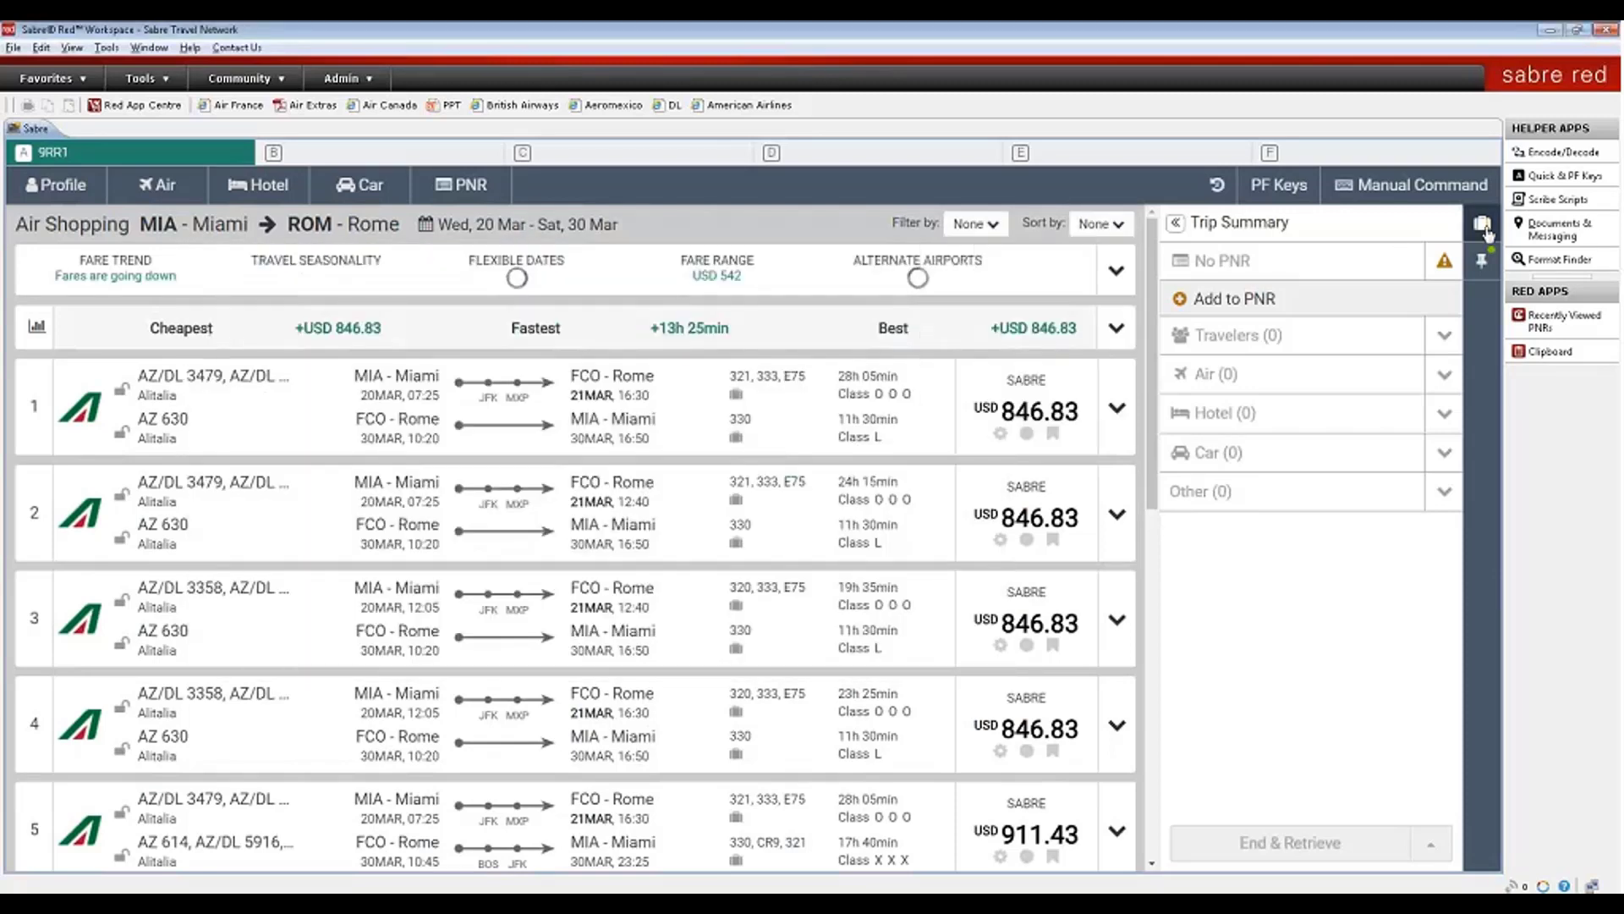
pyautogui.click(1487, 230)
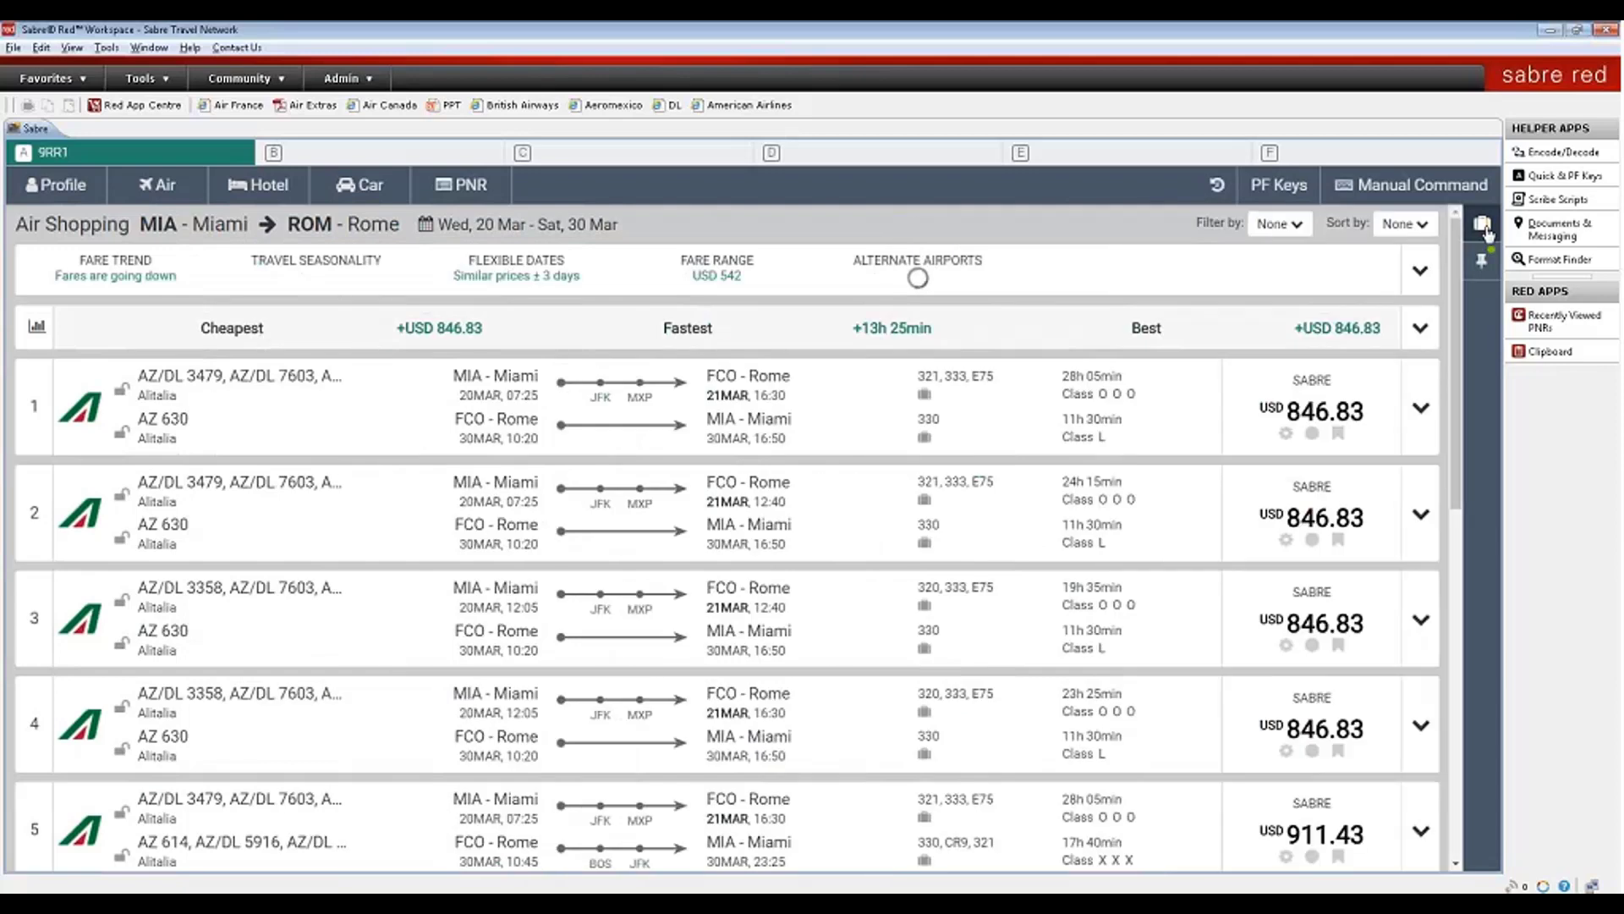
pyautogui.click(1421, 272)
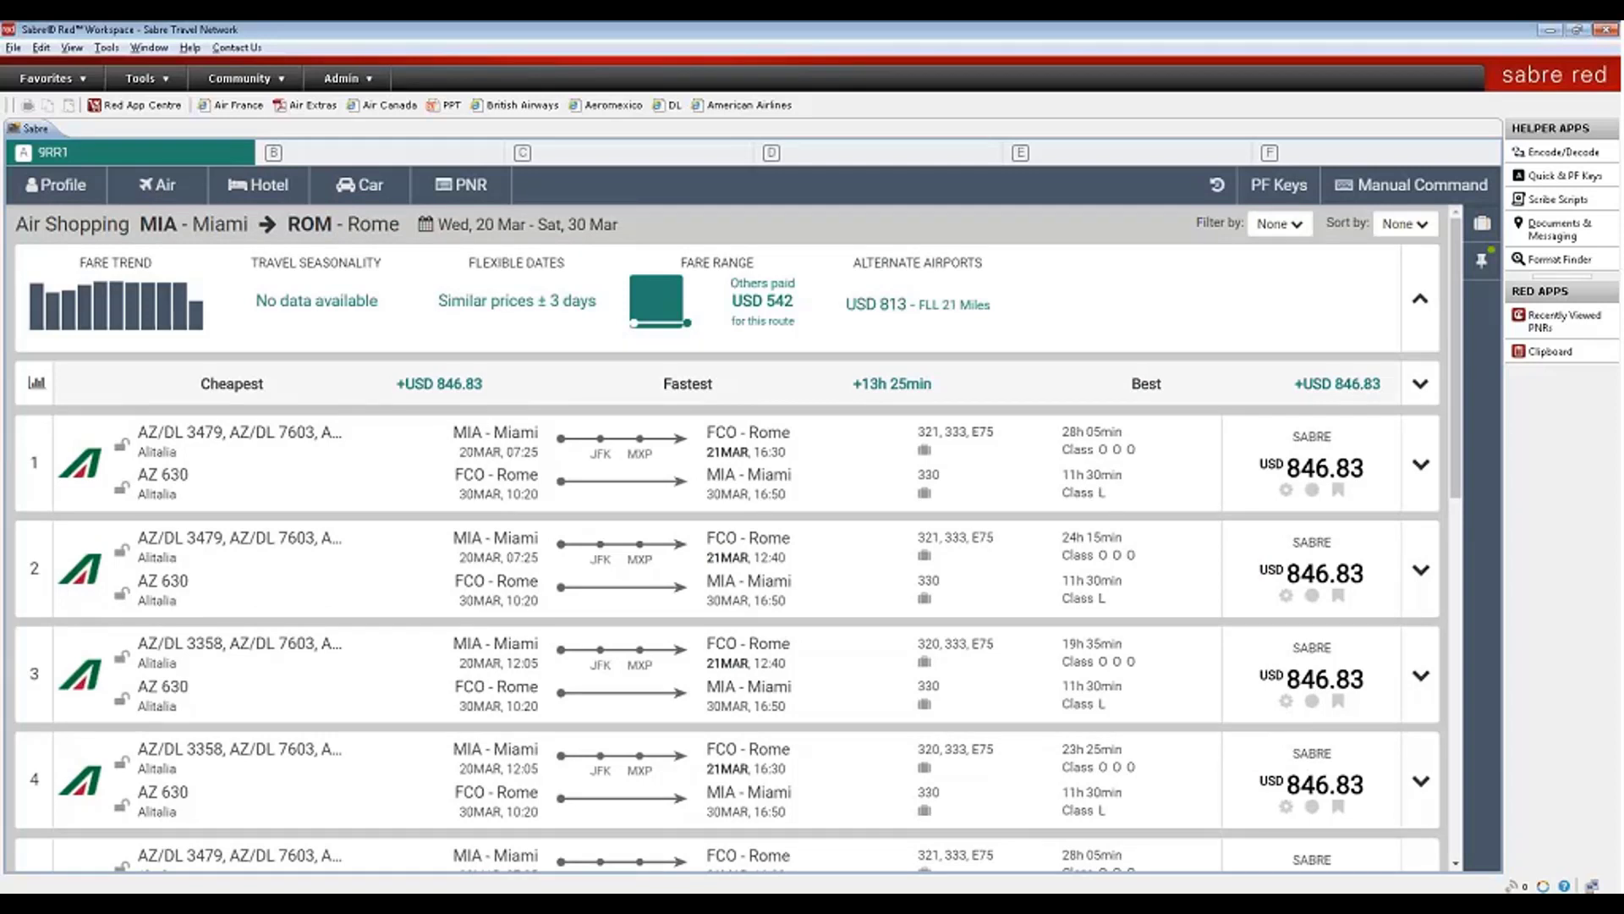
# - View and close the fare trend chart, then open the Similar prices ± 3 days comparison
pyautogui.click(151, 310)
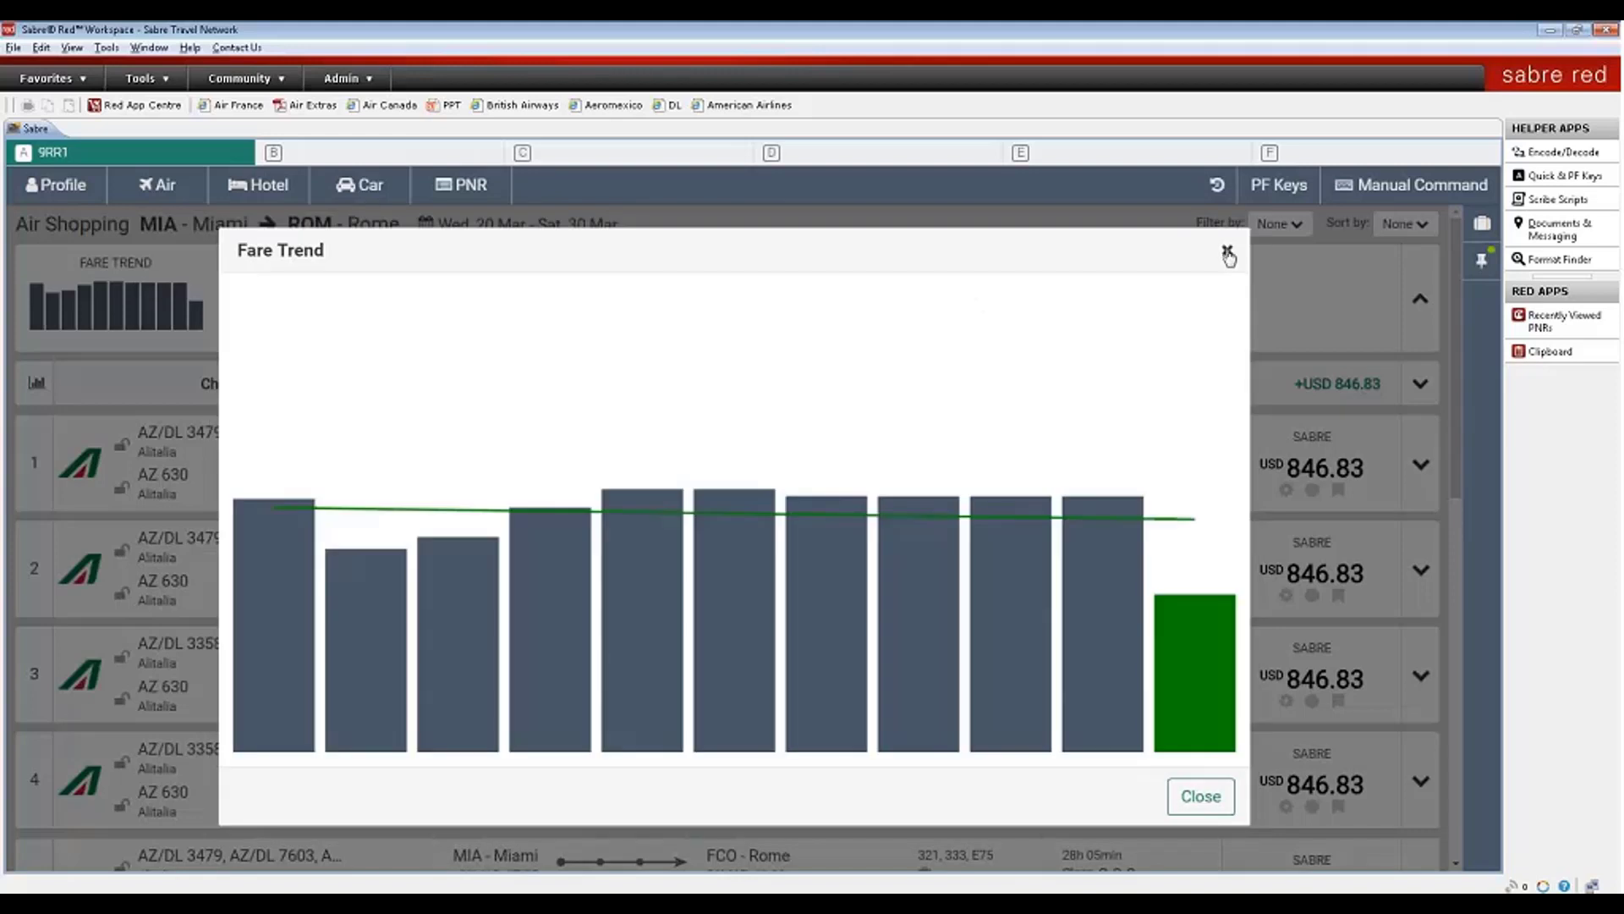
pyautogui.click(1227, 252)
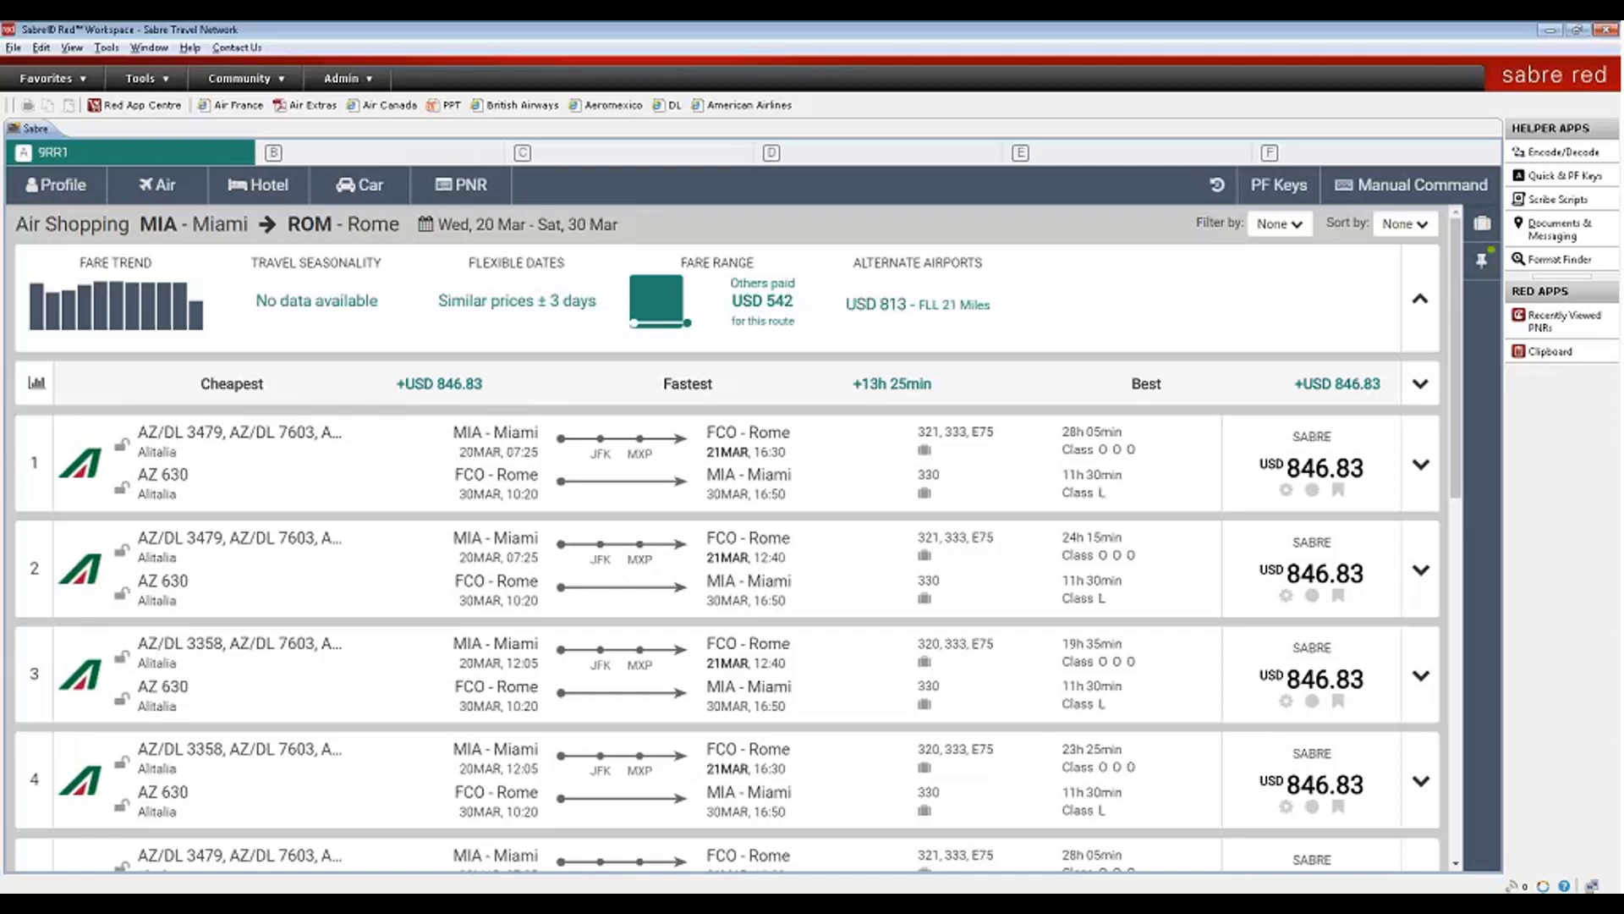
pyautogui.click(509, 309)
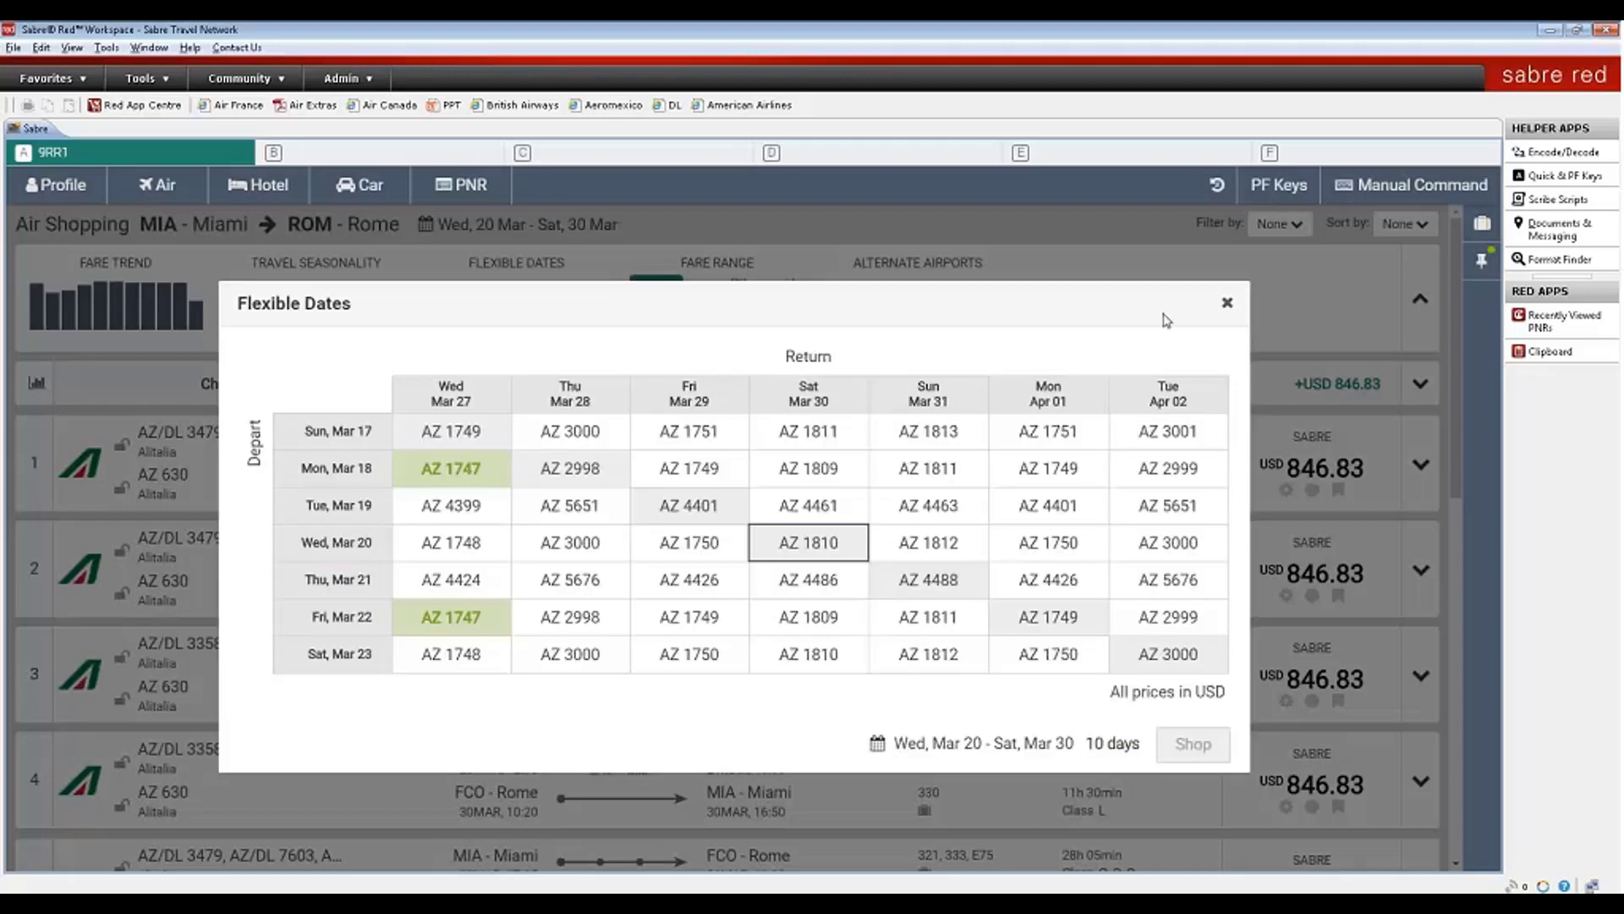
# - Close the Flexible Dates price grid after reviewing it
pyautogui.click(1227, 304)
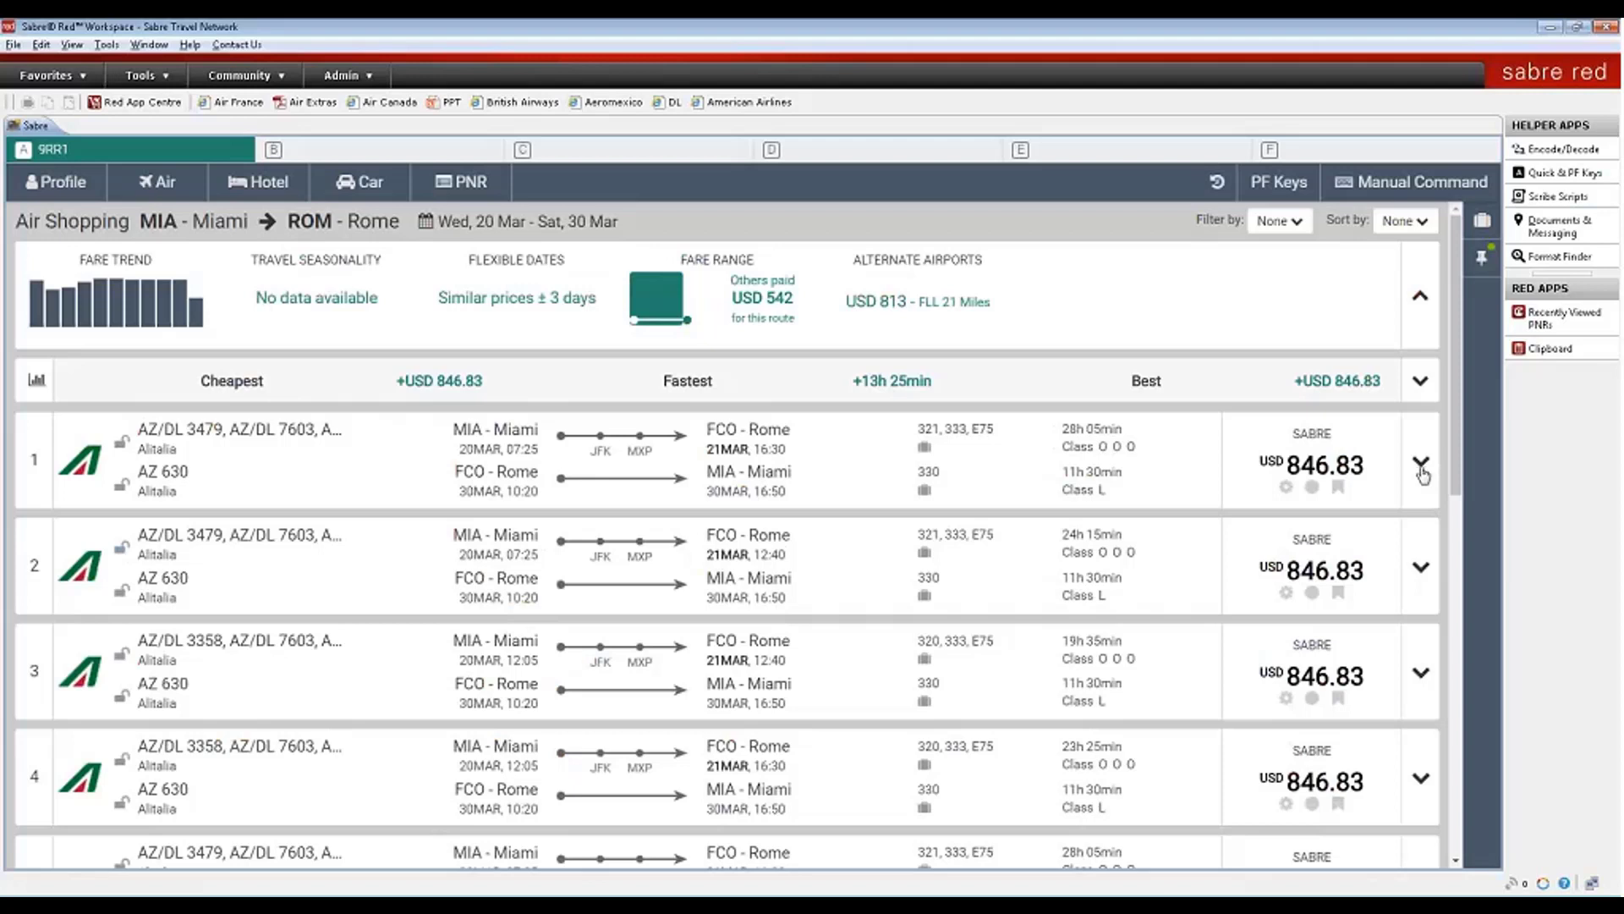
# - Expand the first Alitalia option, review its fare rules, and open the AZ/DL 3479 Miami–JFK seat map
pyautogui.click(1421, 467)
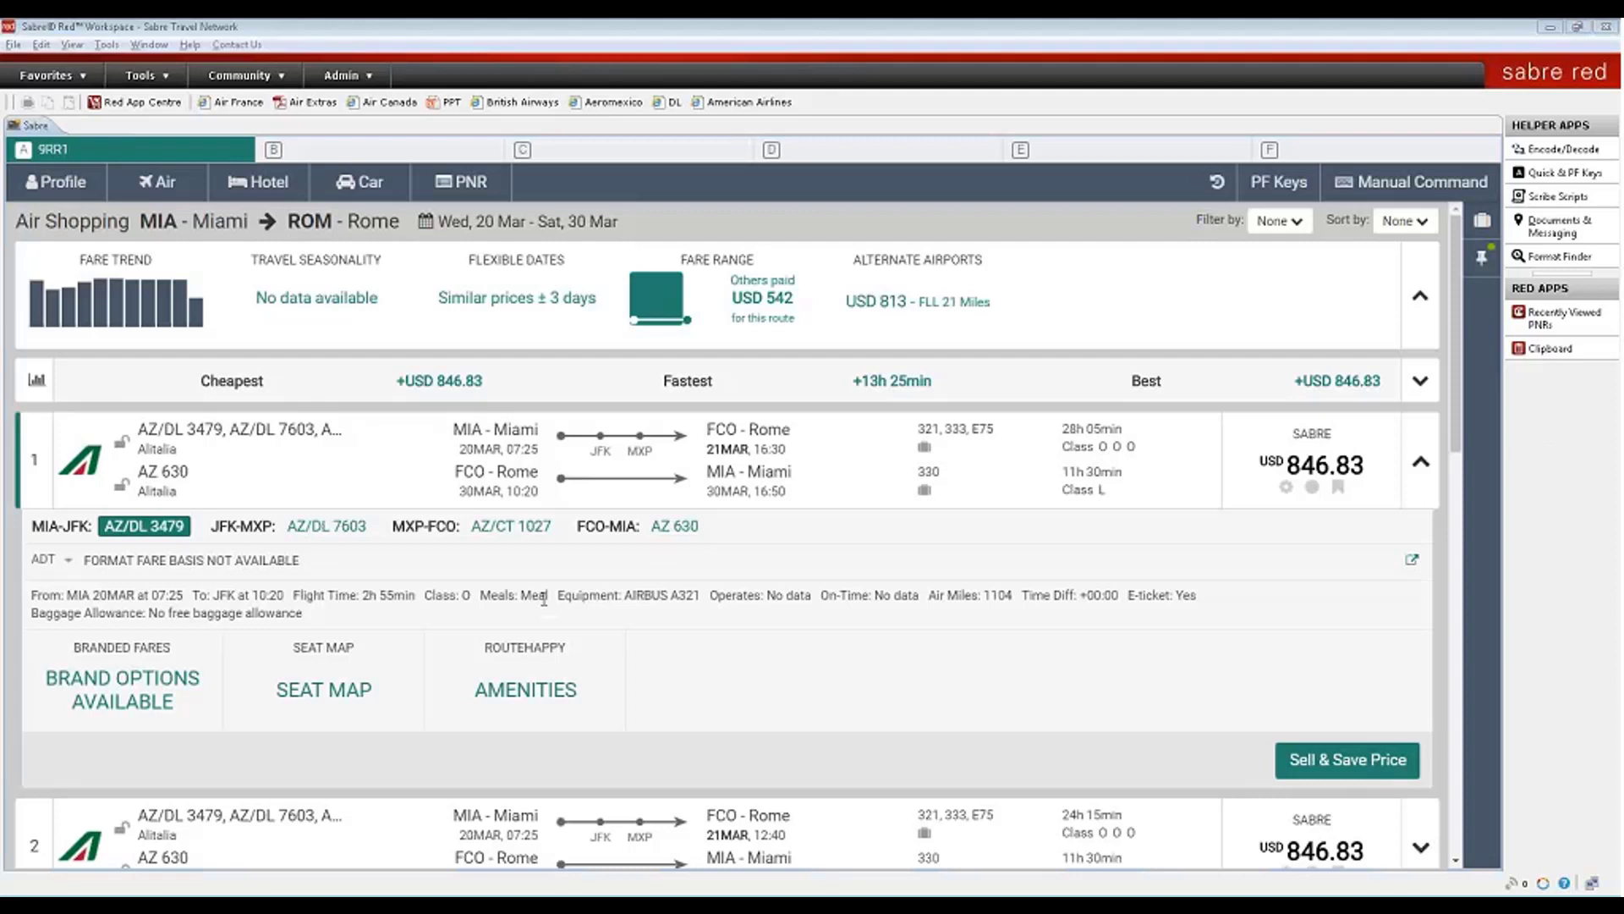
pyautogui.click(284, 561)
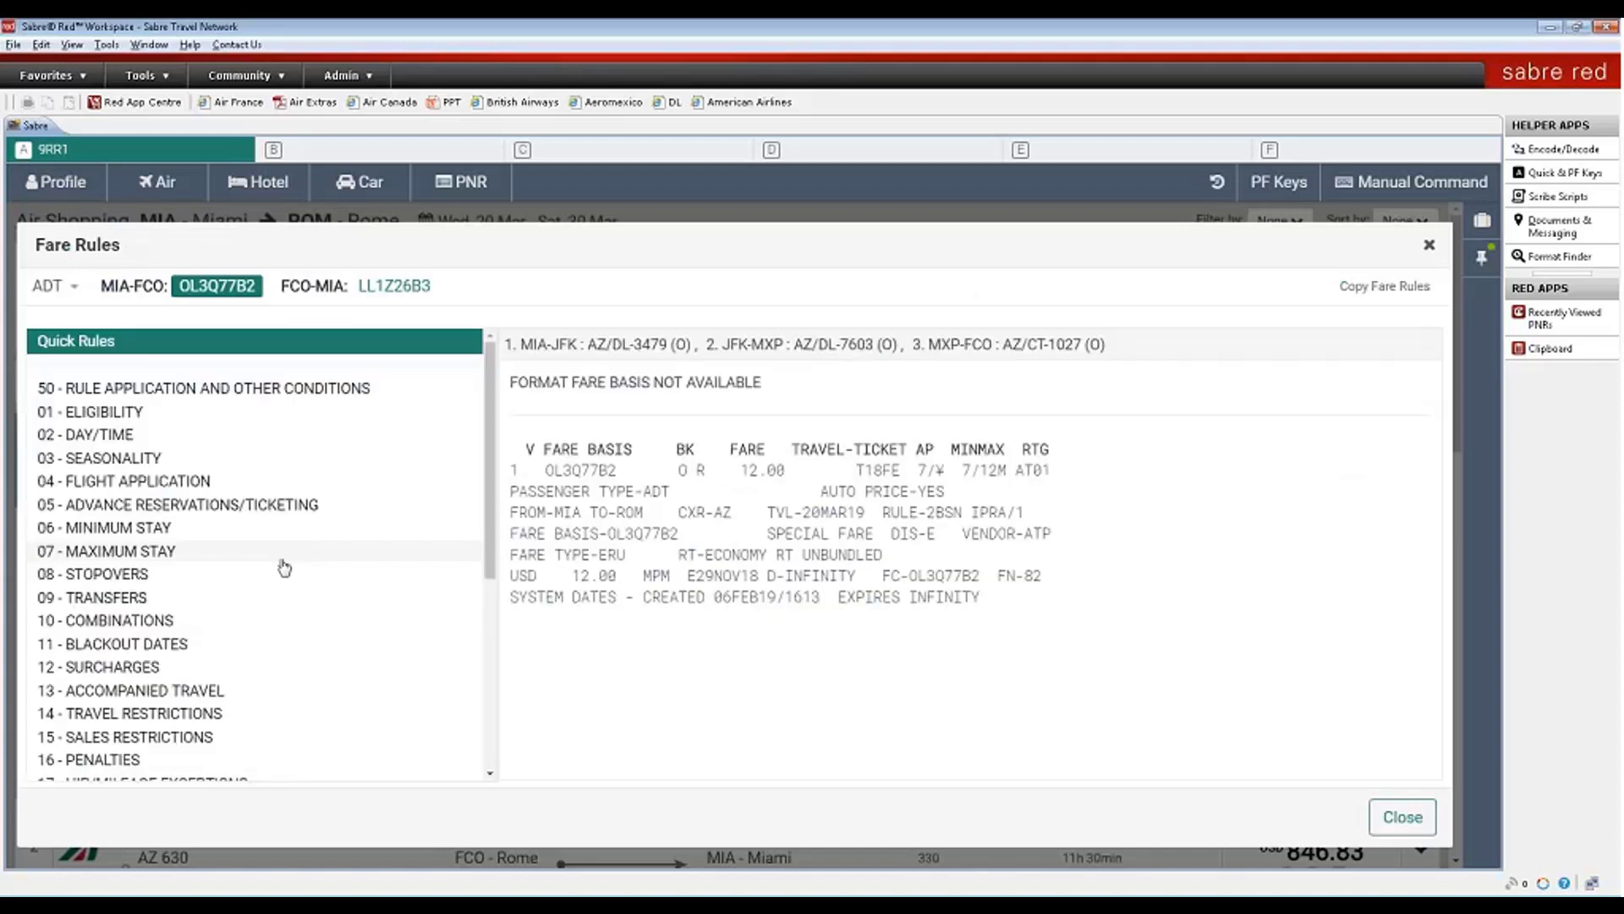
pyautogui.click(1428, 249)
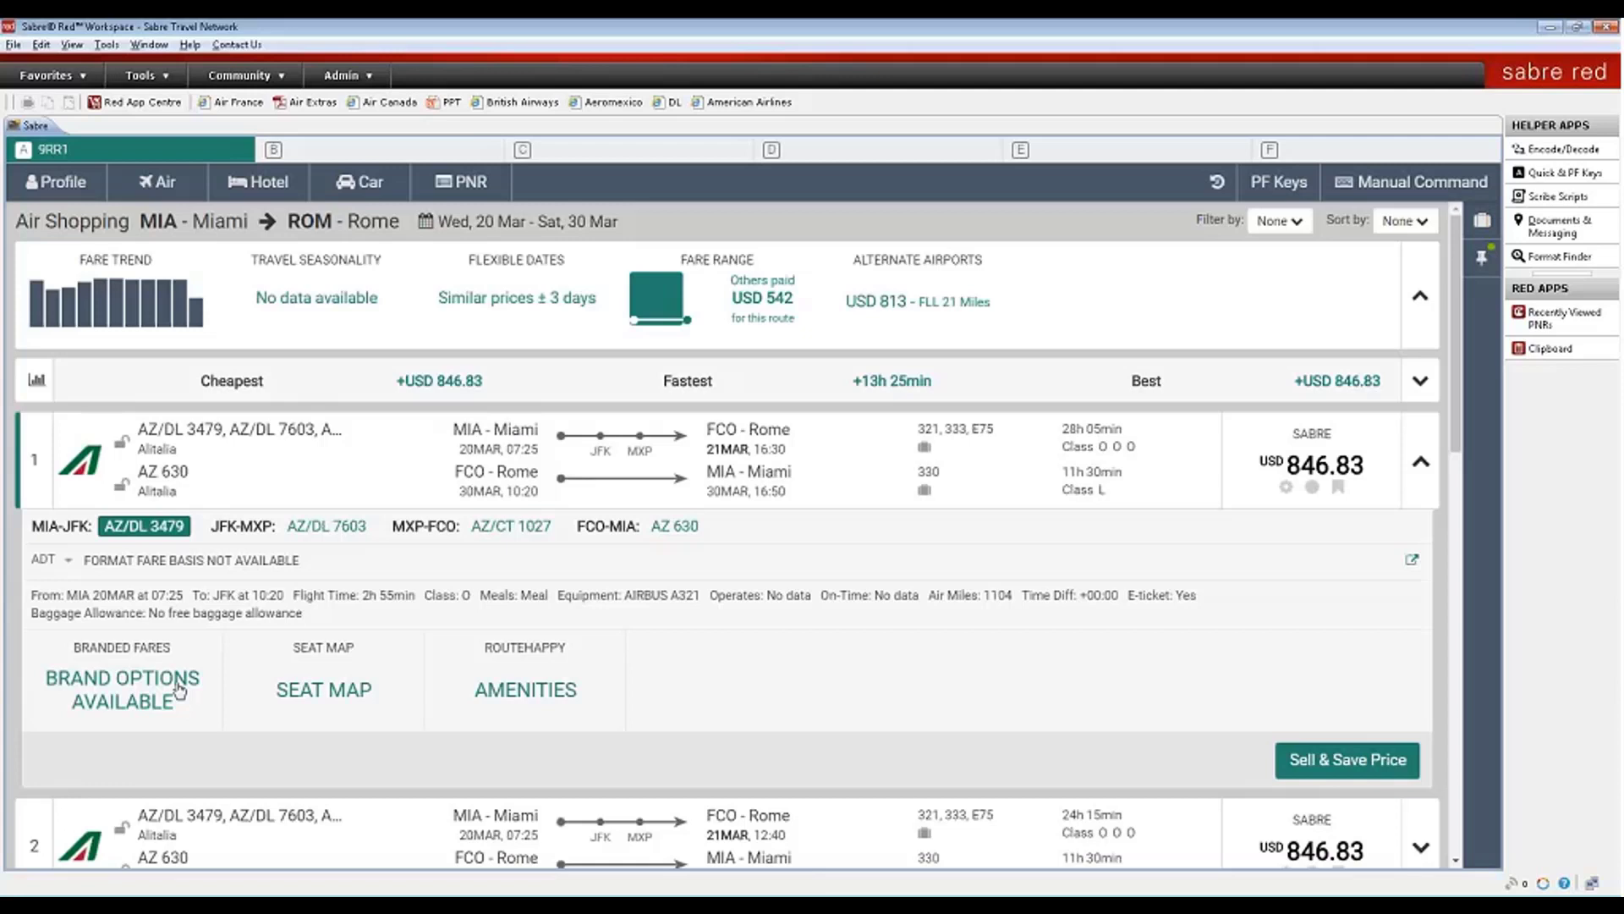
pyautogui.click(324, 685)
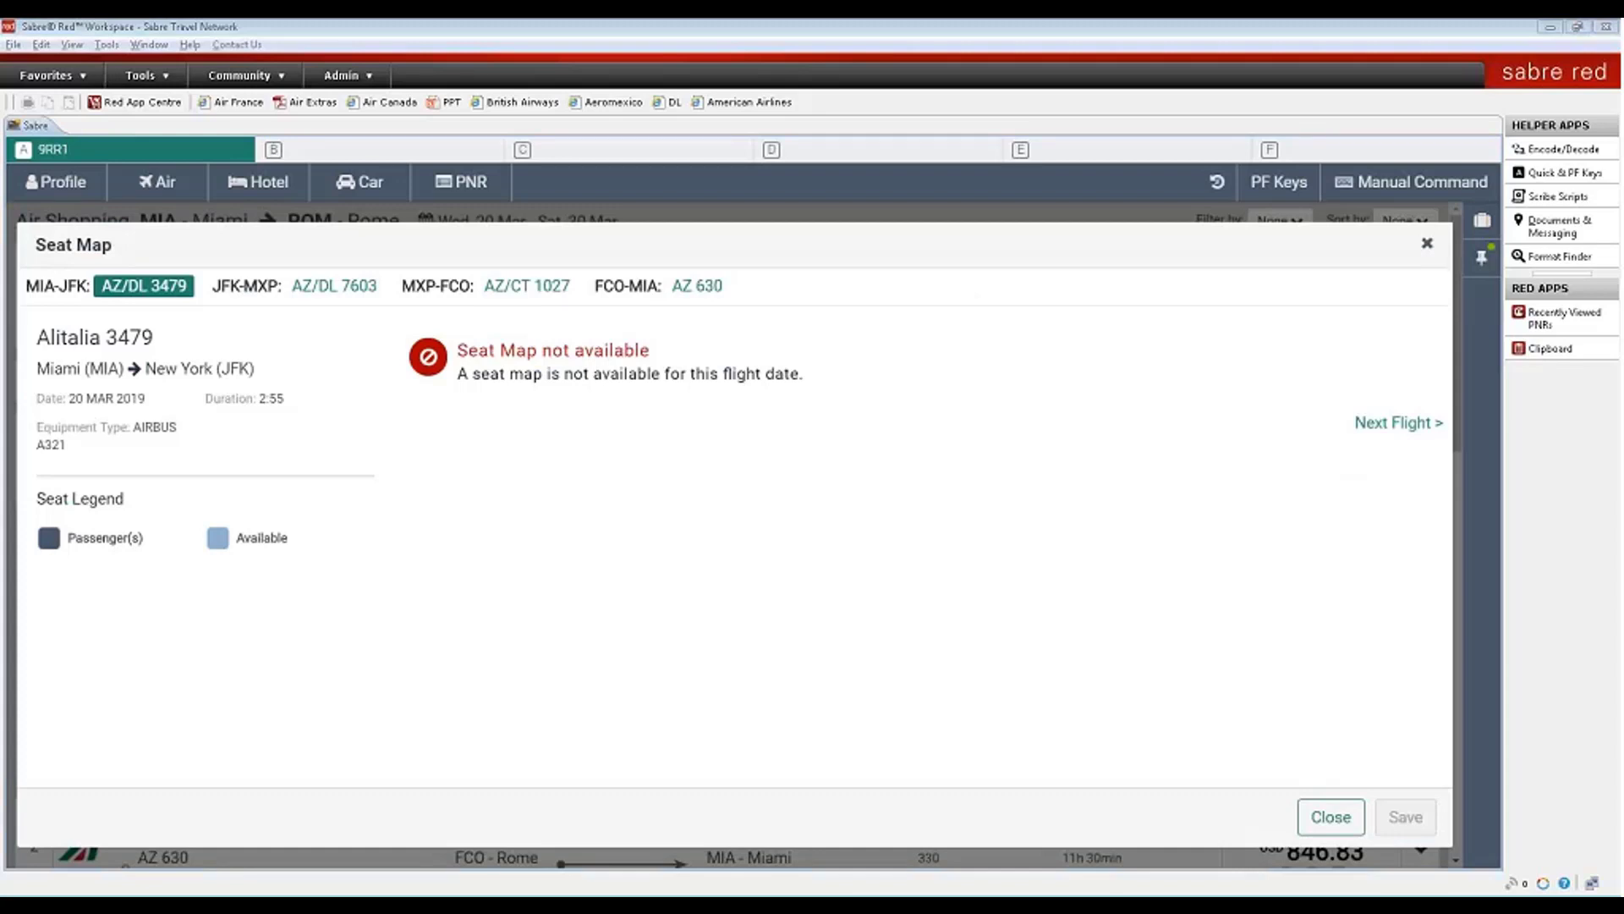
# - Close the seat map, then view and close the flight's Routehappy amenities list
pyautogui.click(1427, 243)
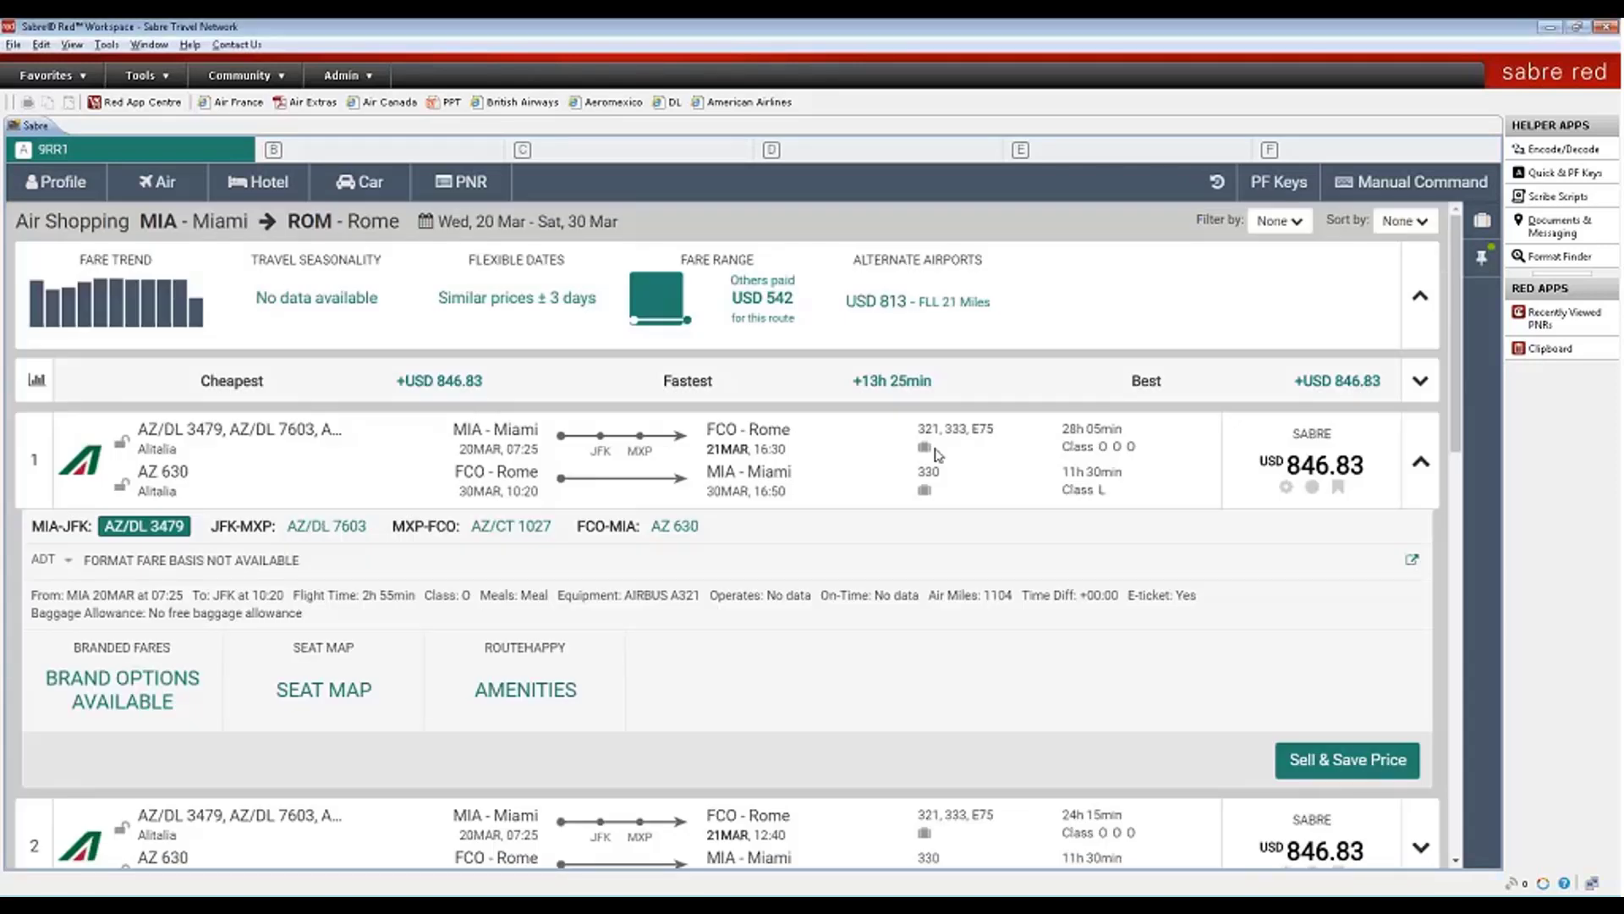
pyautogui.click(497, 685)
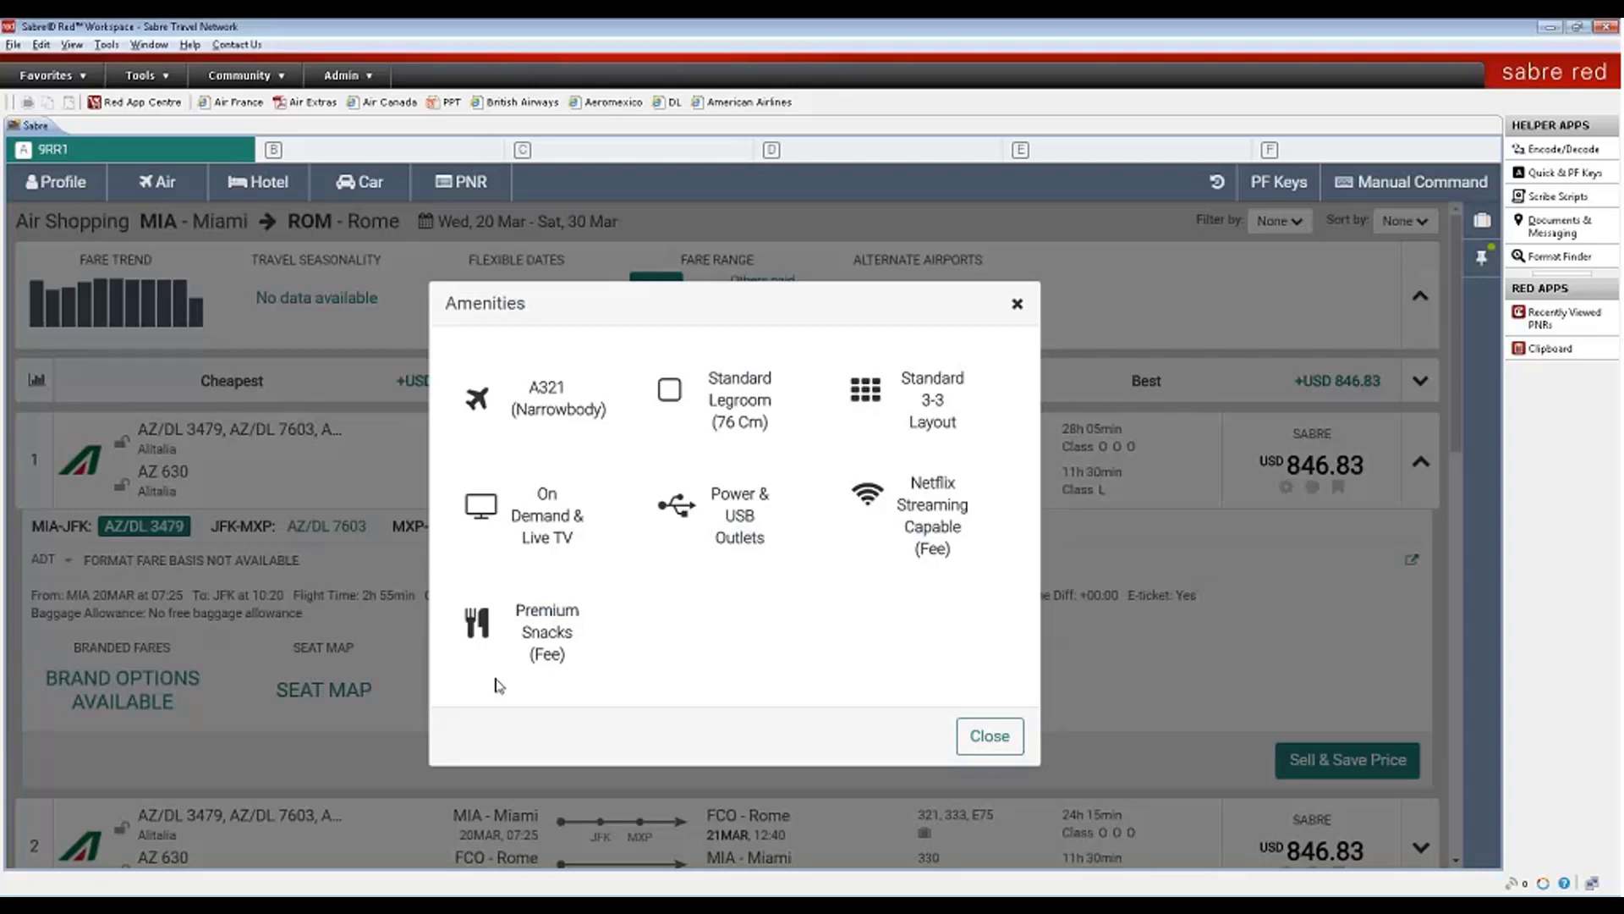
pyautogui.click(1017, 306)
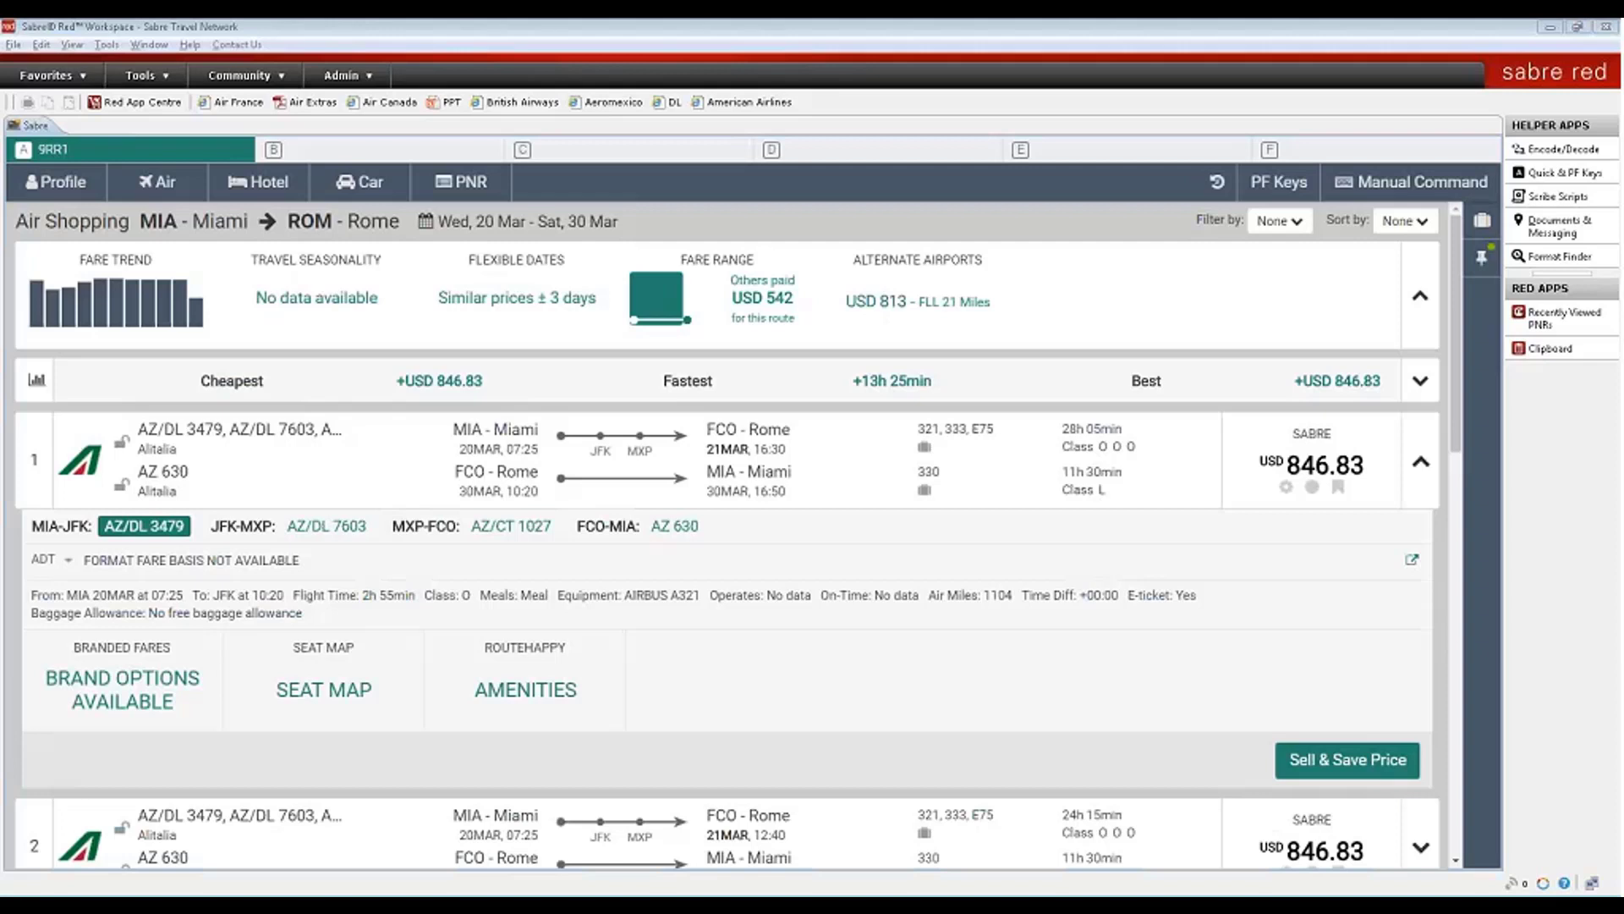
pyautogui.click(142, 692)
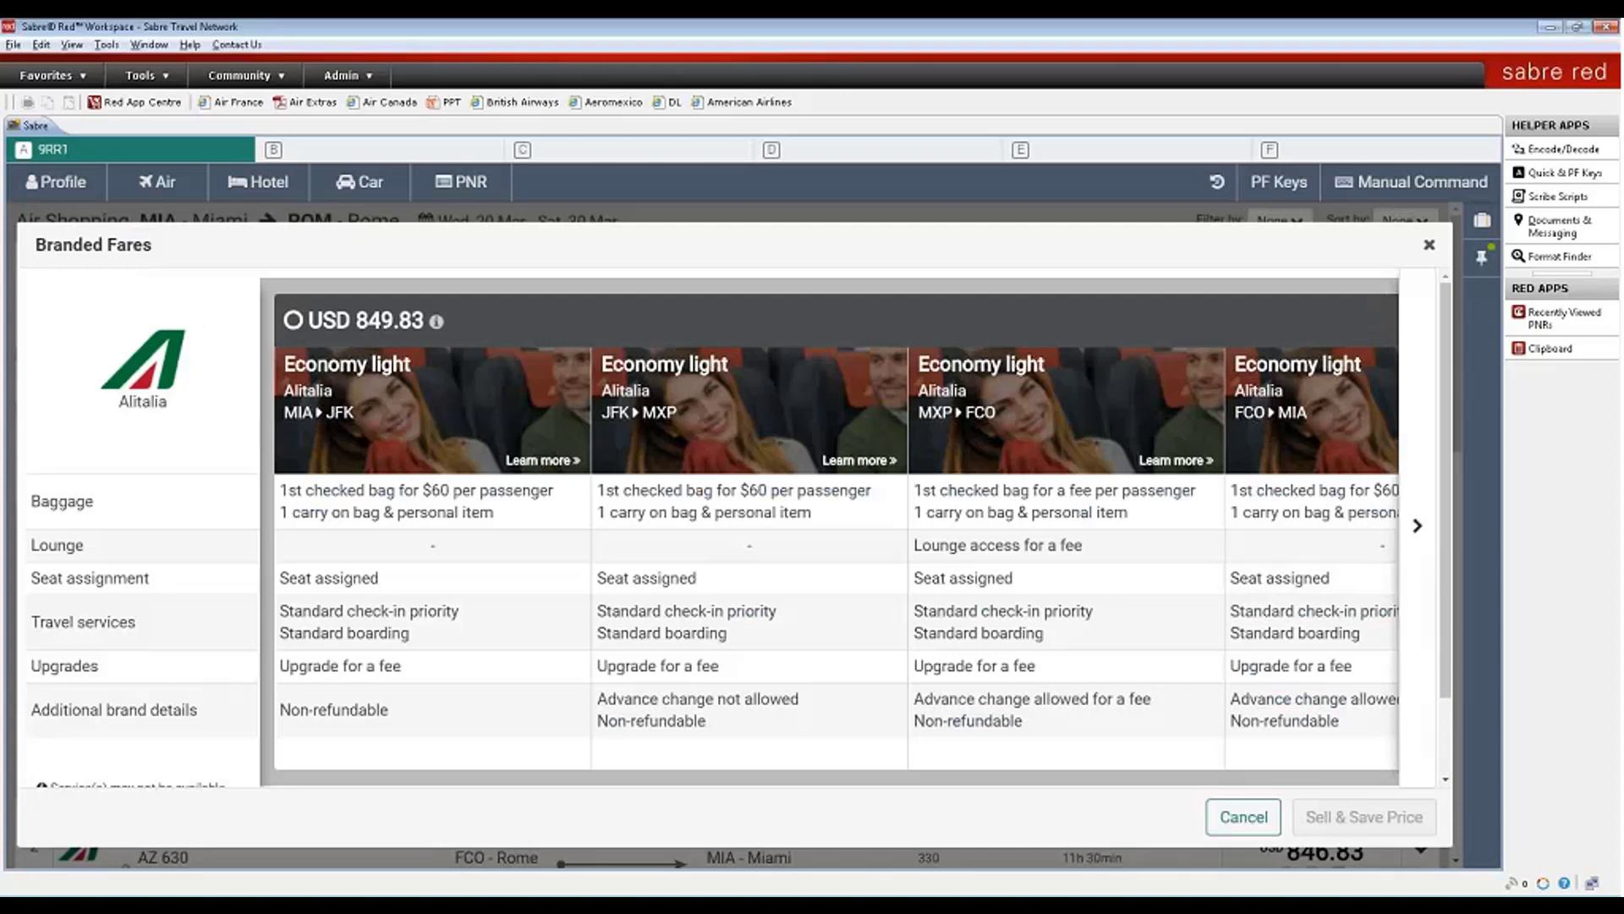
pyautogui.click(1149, 332)
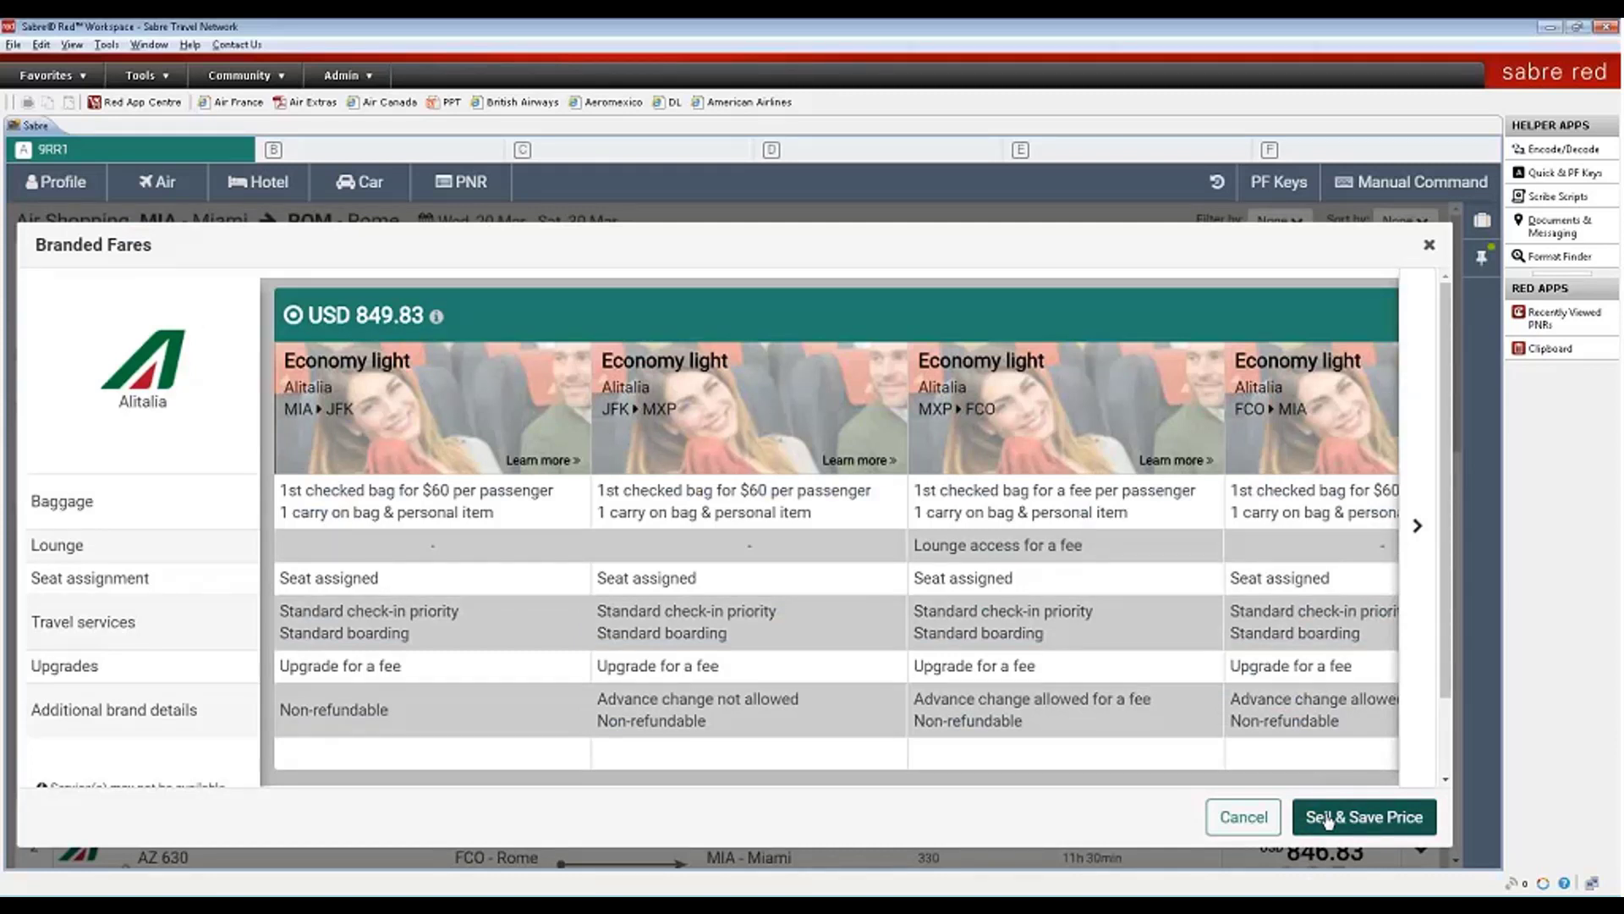
pyautogui.click(1429, 247)
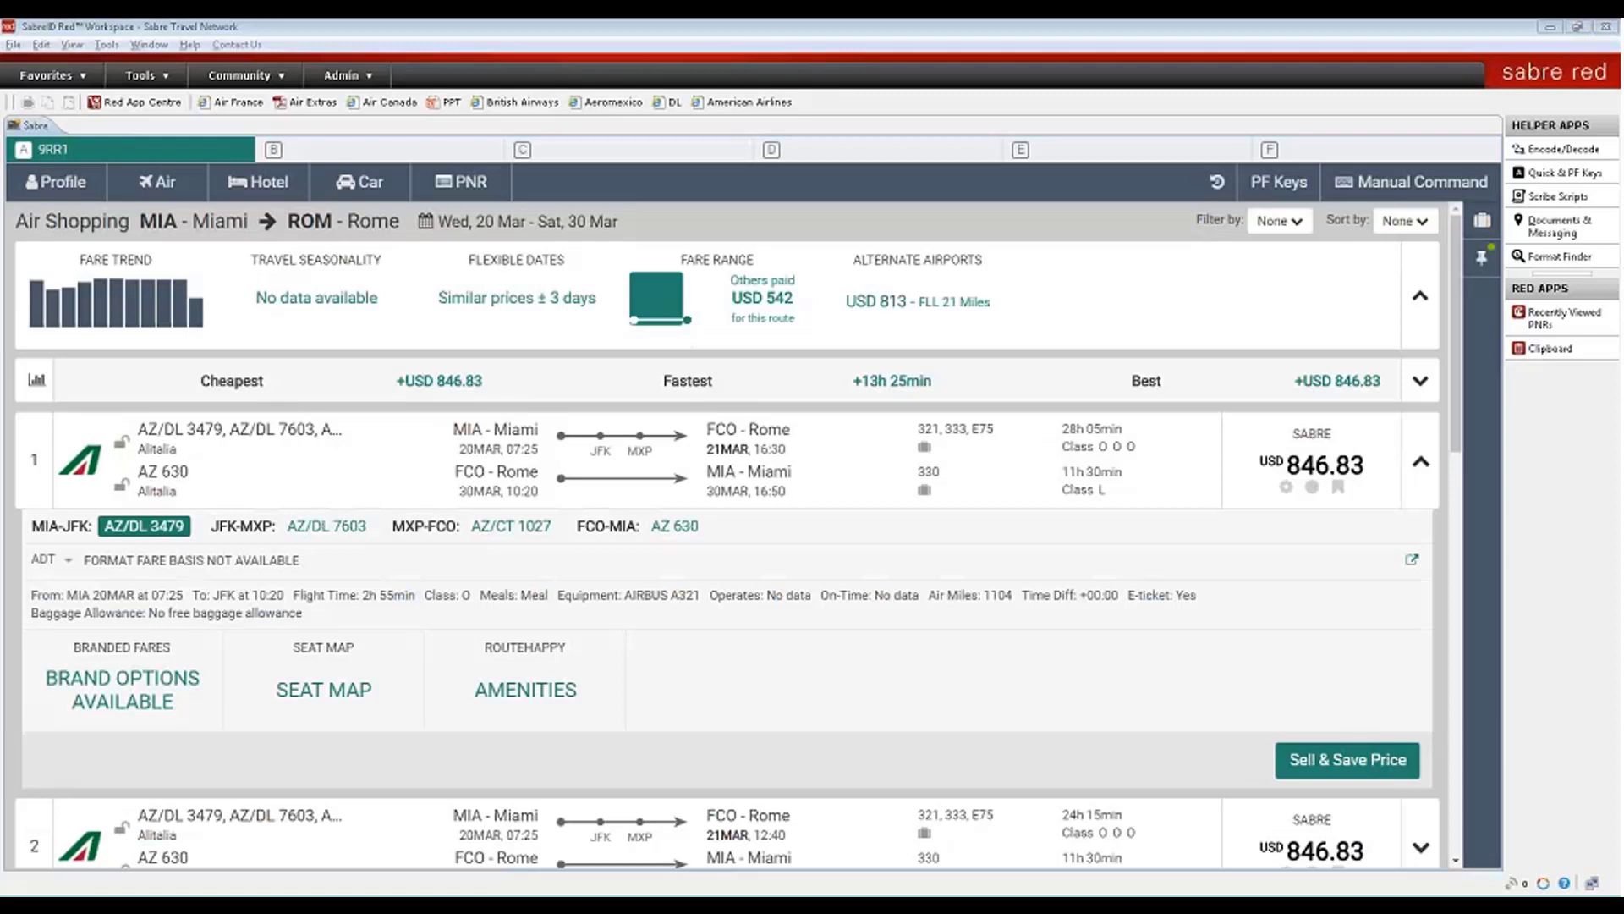
# - Sell the first Alitalia itinerary with its USD 849.83 price quote and reopen the Trip Summary
pyautogui.click(1326, 760)
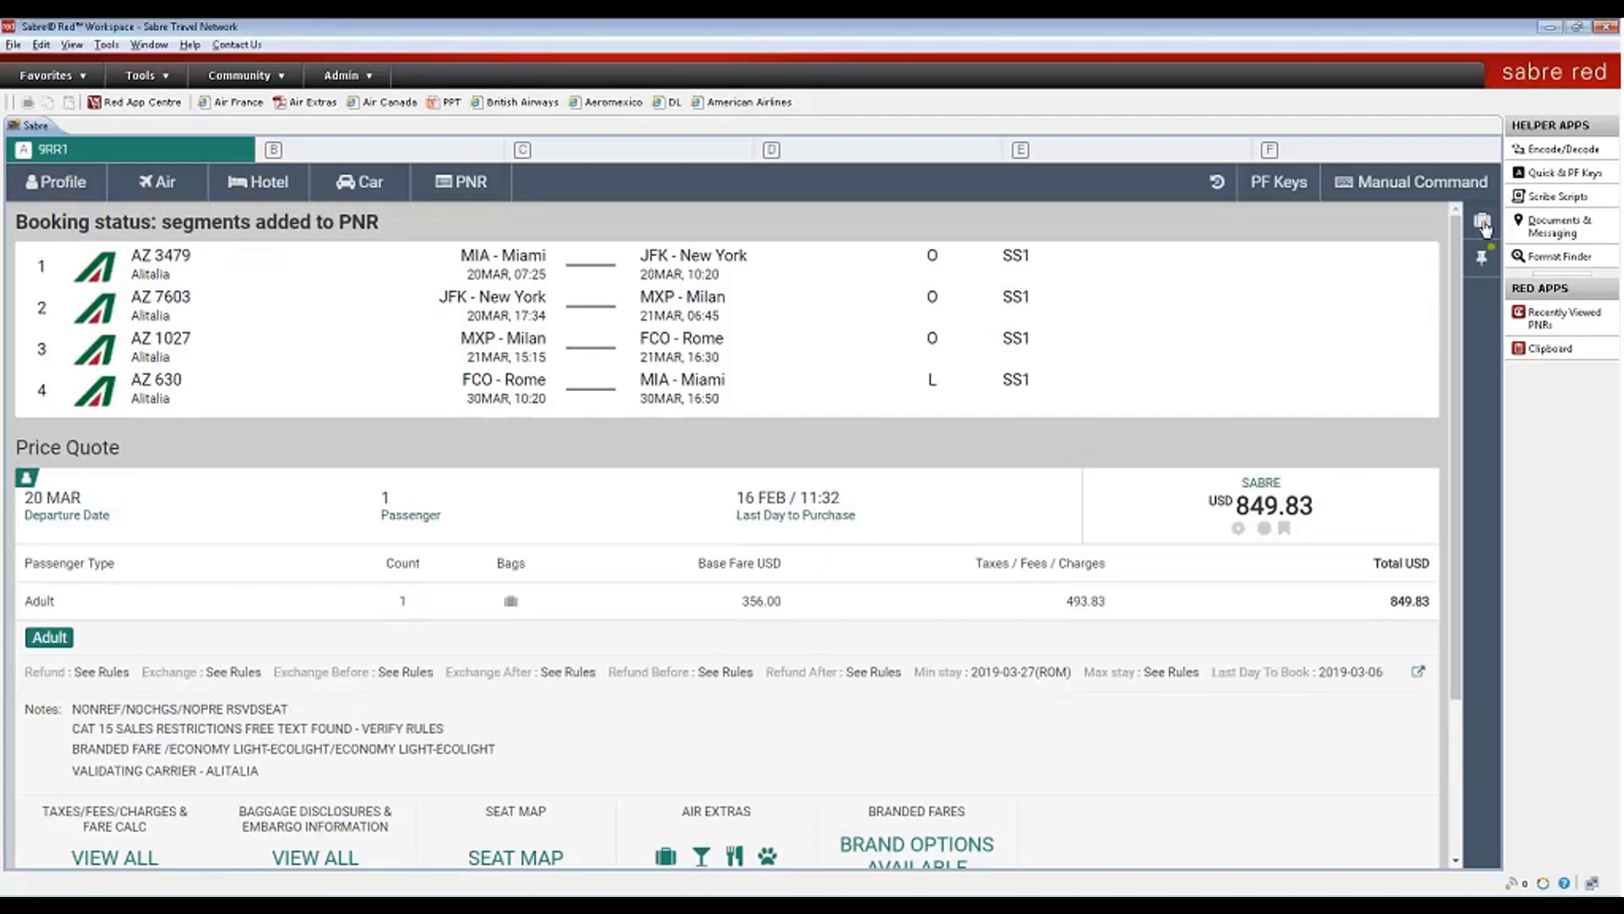
pyautogui.click(1483, 222)
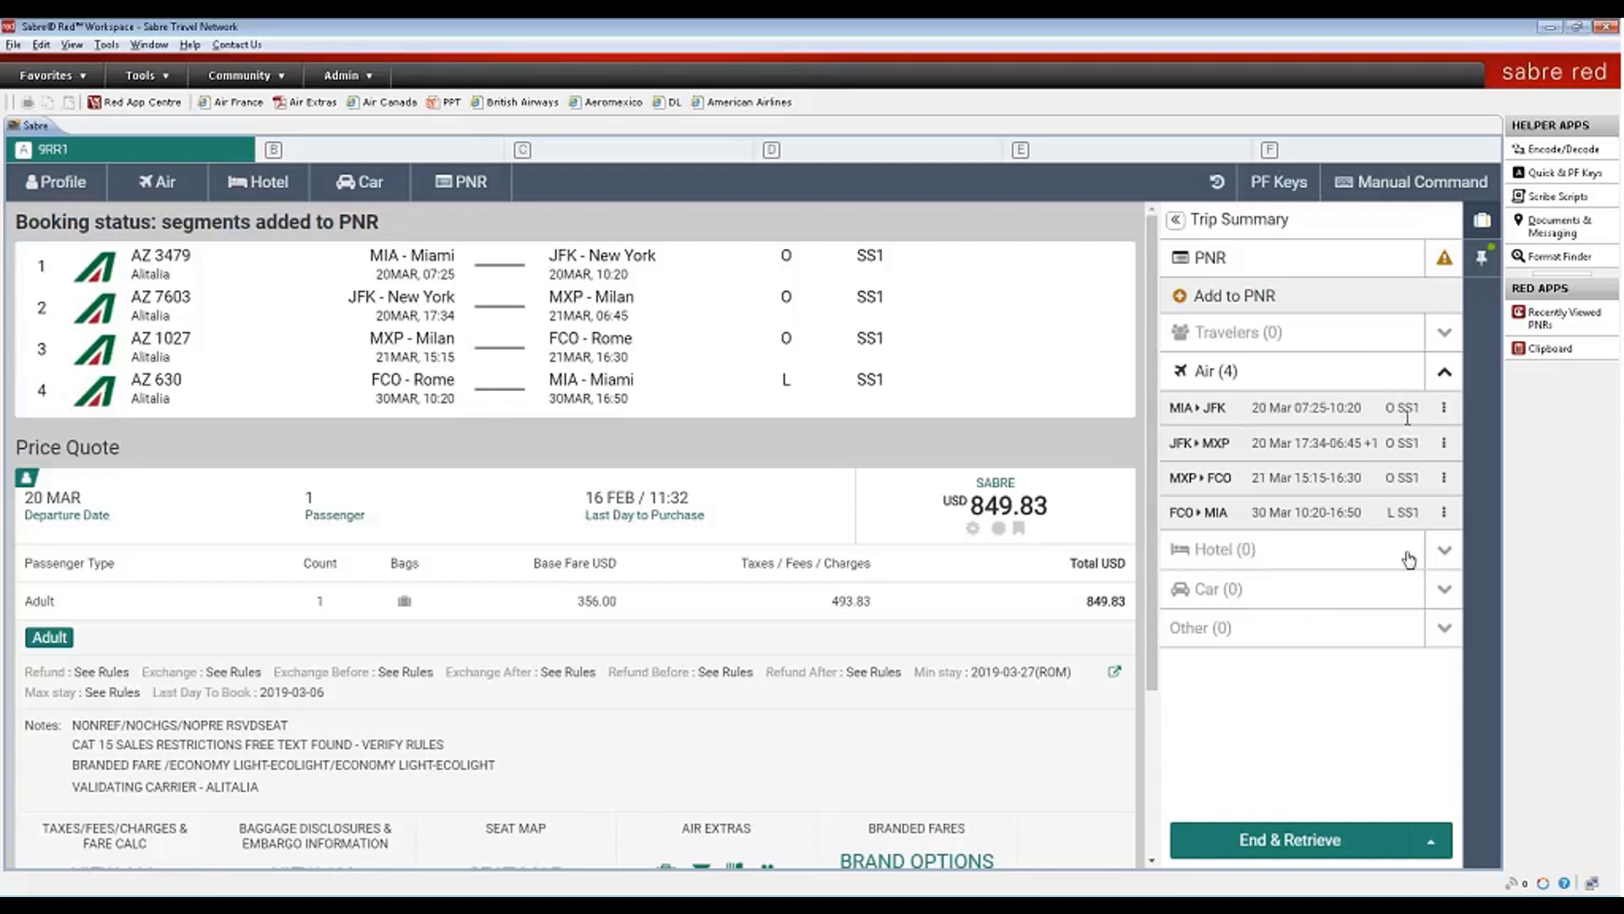
# - Choose Add hotel from the MIA–JFK segment's menu and collapse the Air (4) segment list
pyautogui.click(1444, 408)
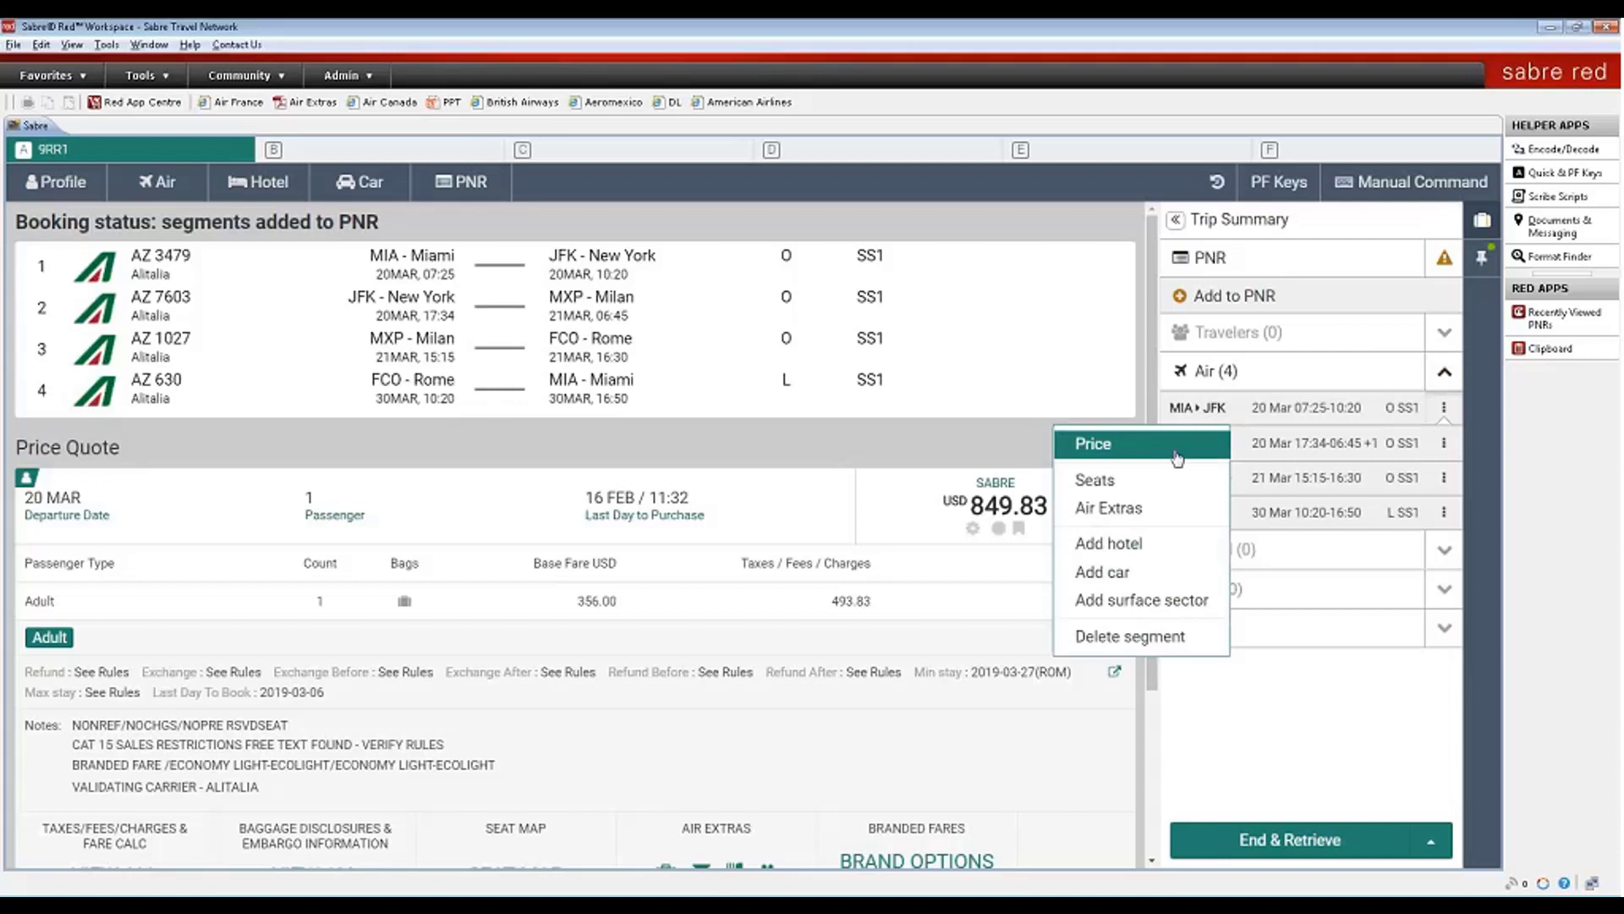
pyautogui.click(1108, 546)
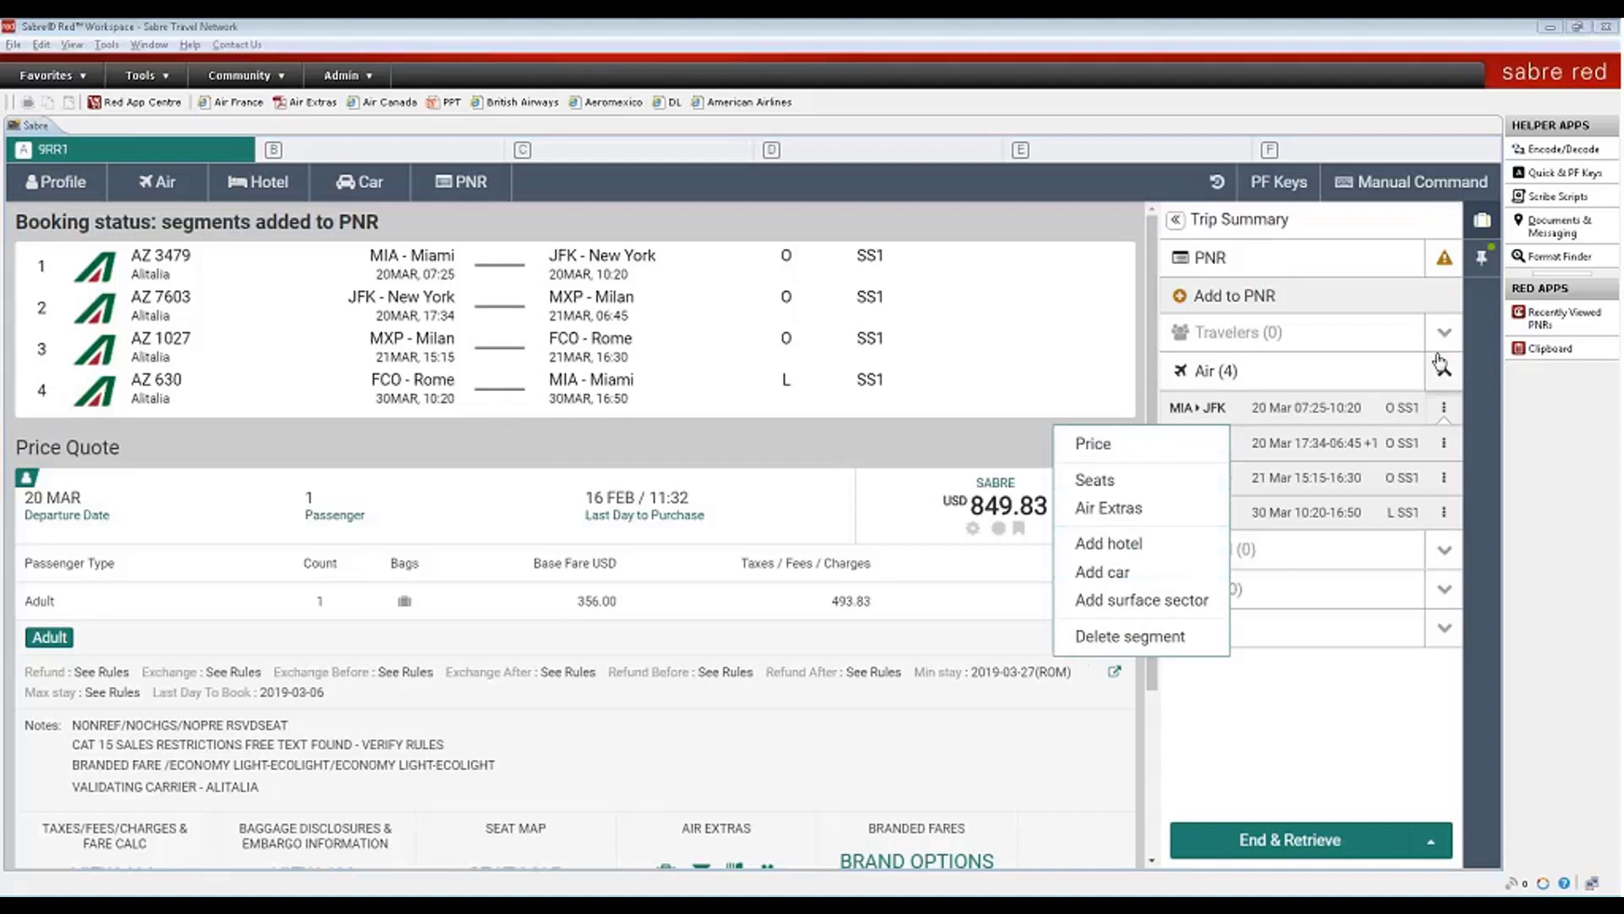
pyautogui.click(1440, 365)
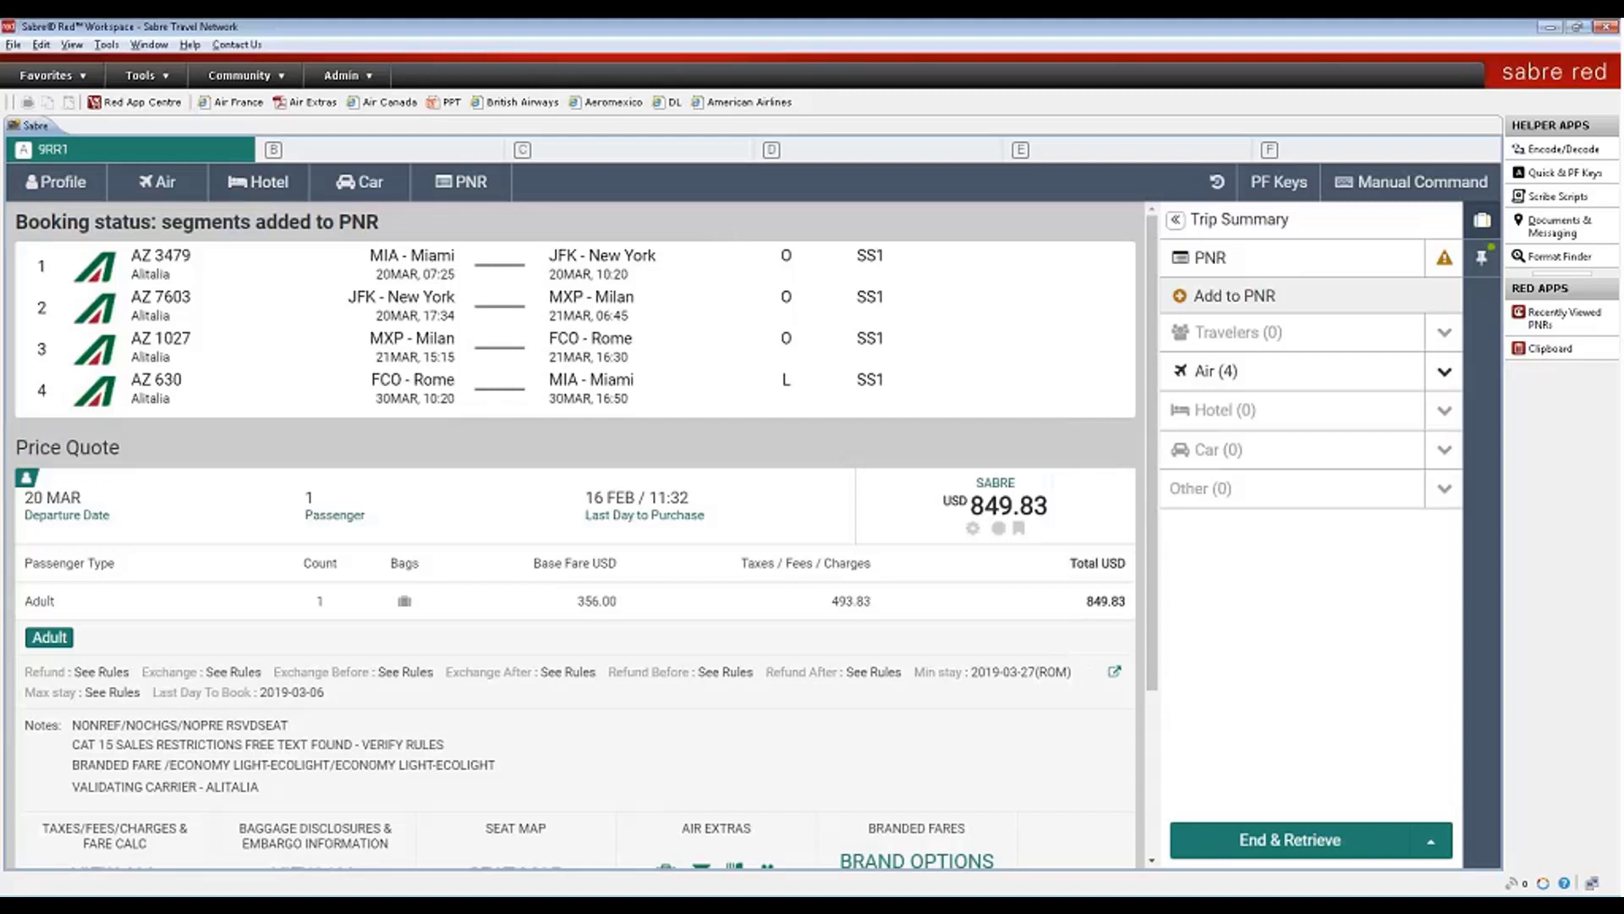
# - Set Sabre response styling to Classic Style in Tools > Options and apply it
pyautogui.click(107, 45)
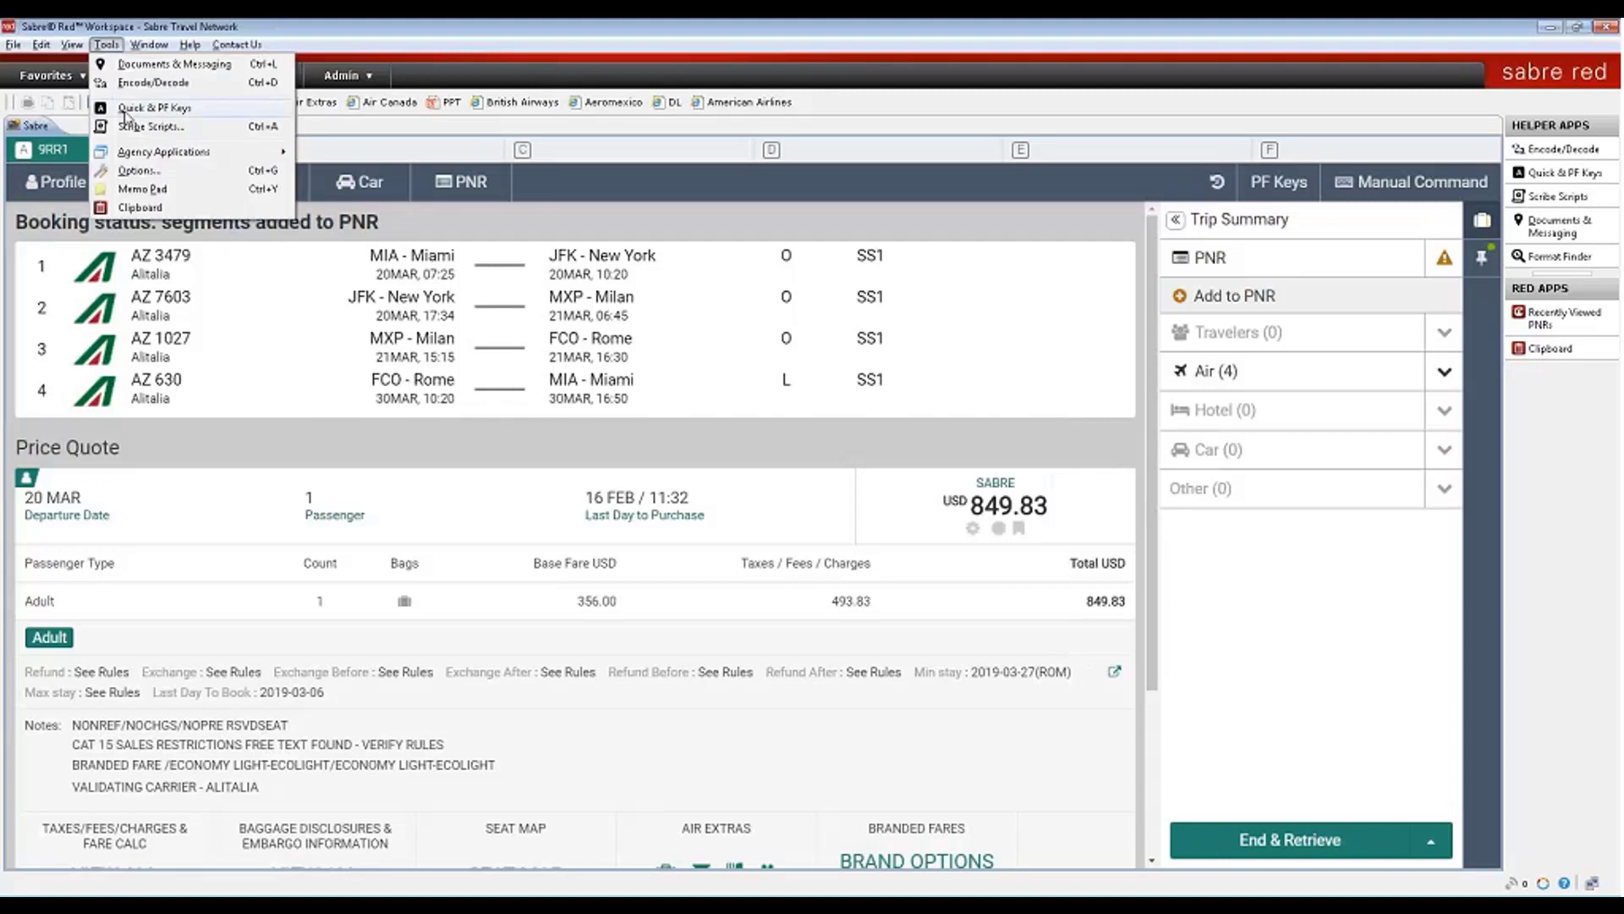
pyautogui.click(137, 170)
pyautogui.click(421, 311)
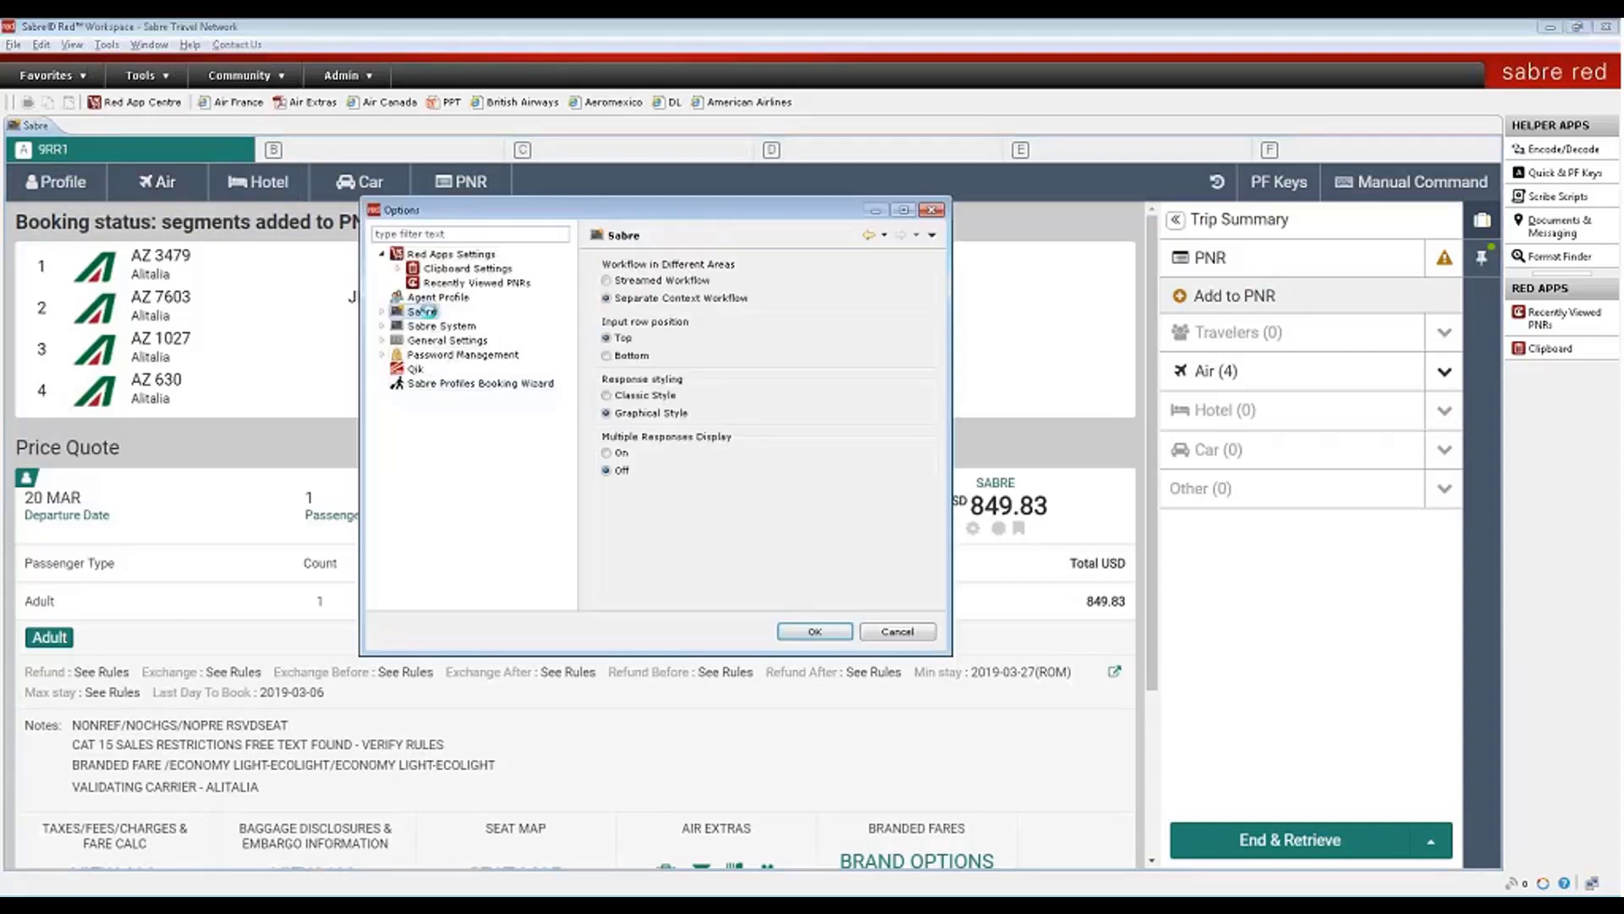
pyautogui.click(626, 395)
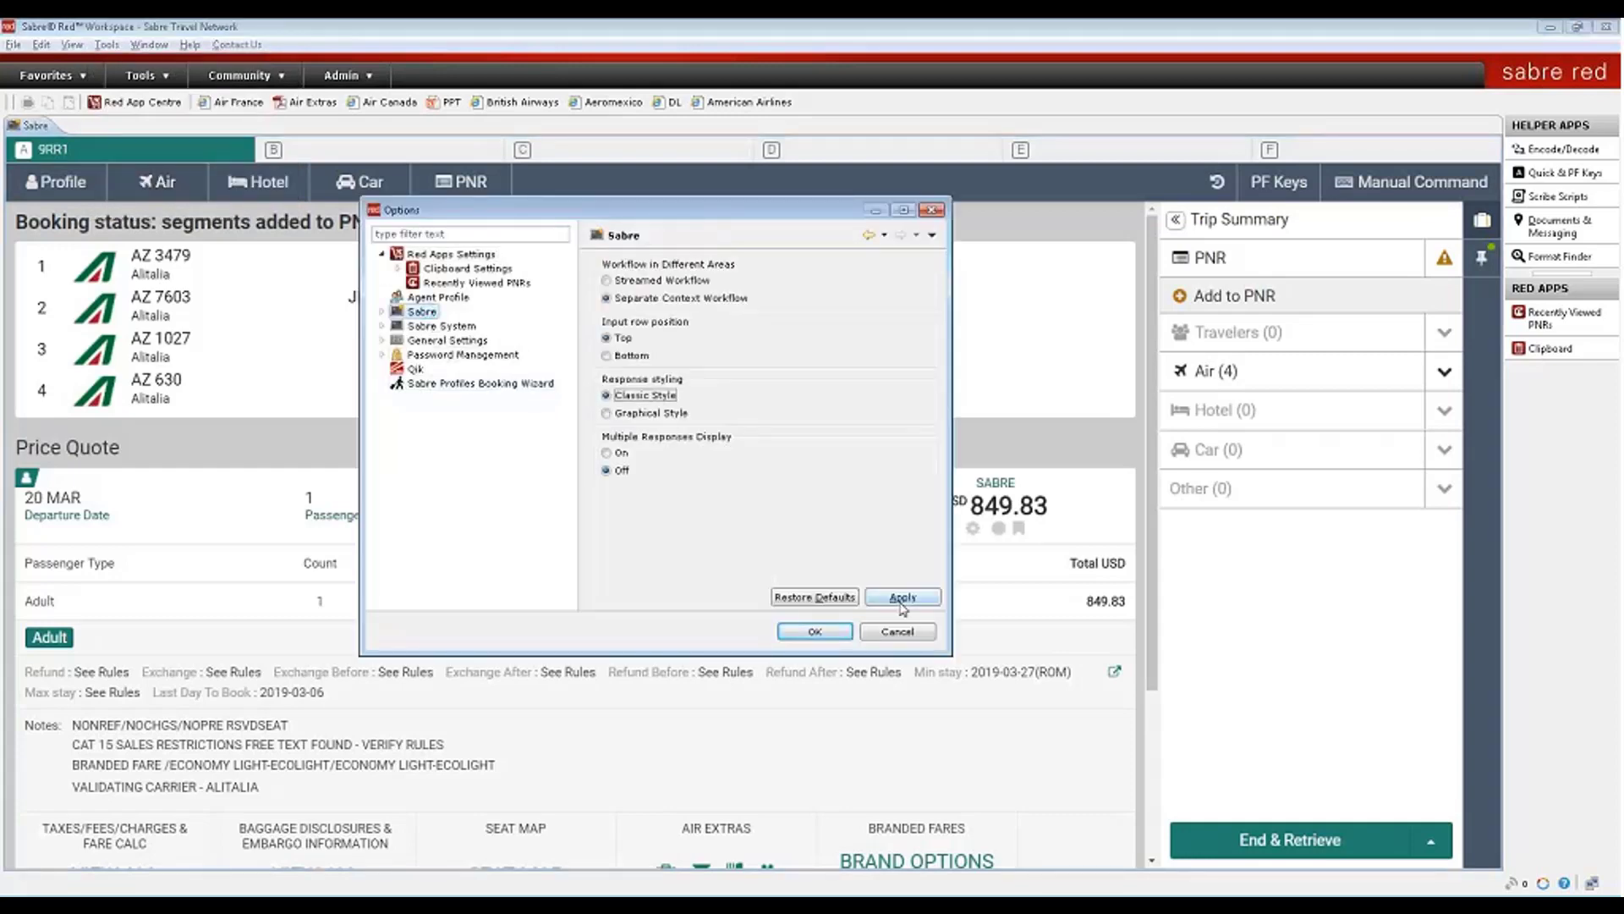
pyautogui.click(812, 633)
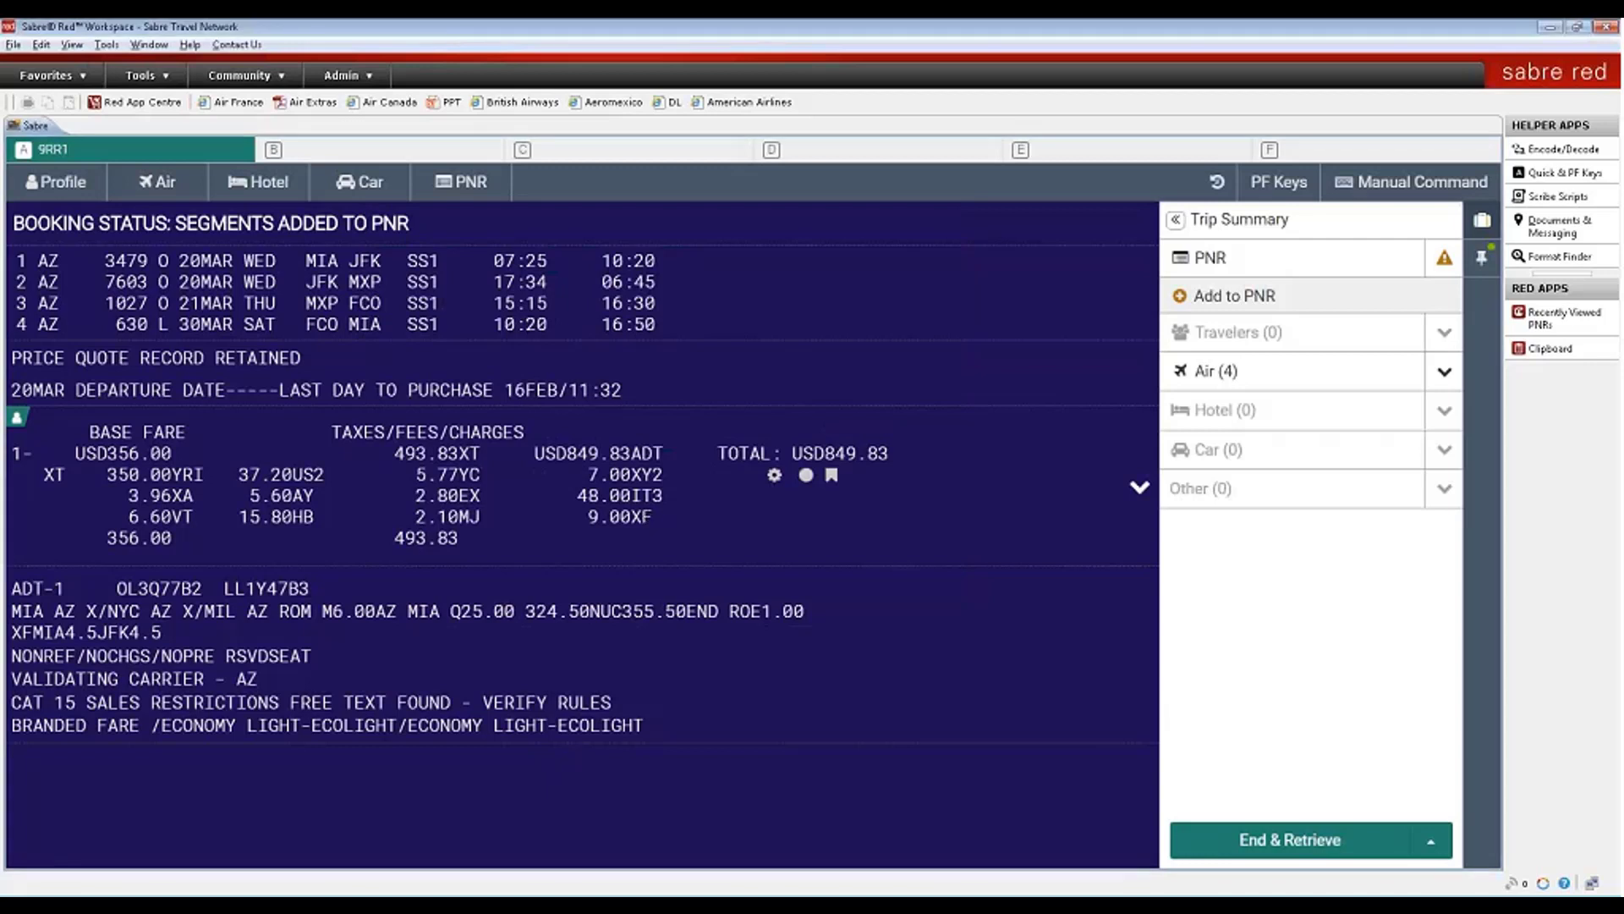
# - Find the traveler's stored profile and copy it into the PNR as the passenger
pyautogui.click(48, 182)
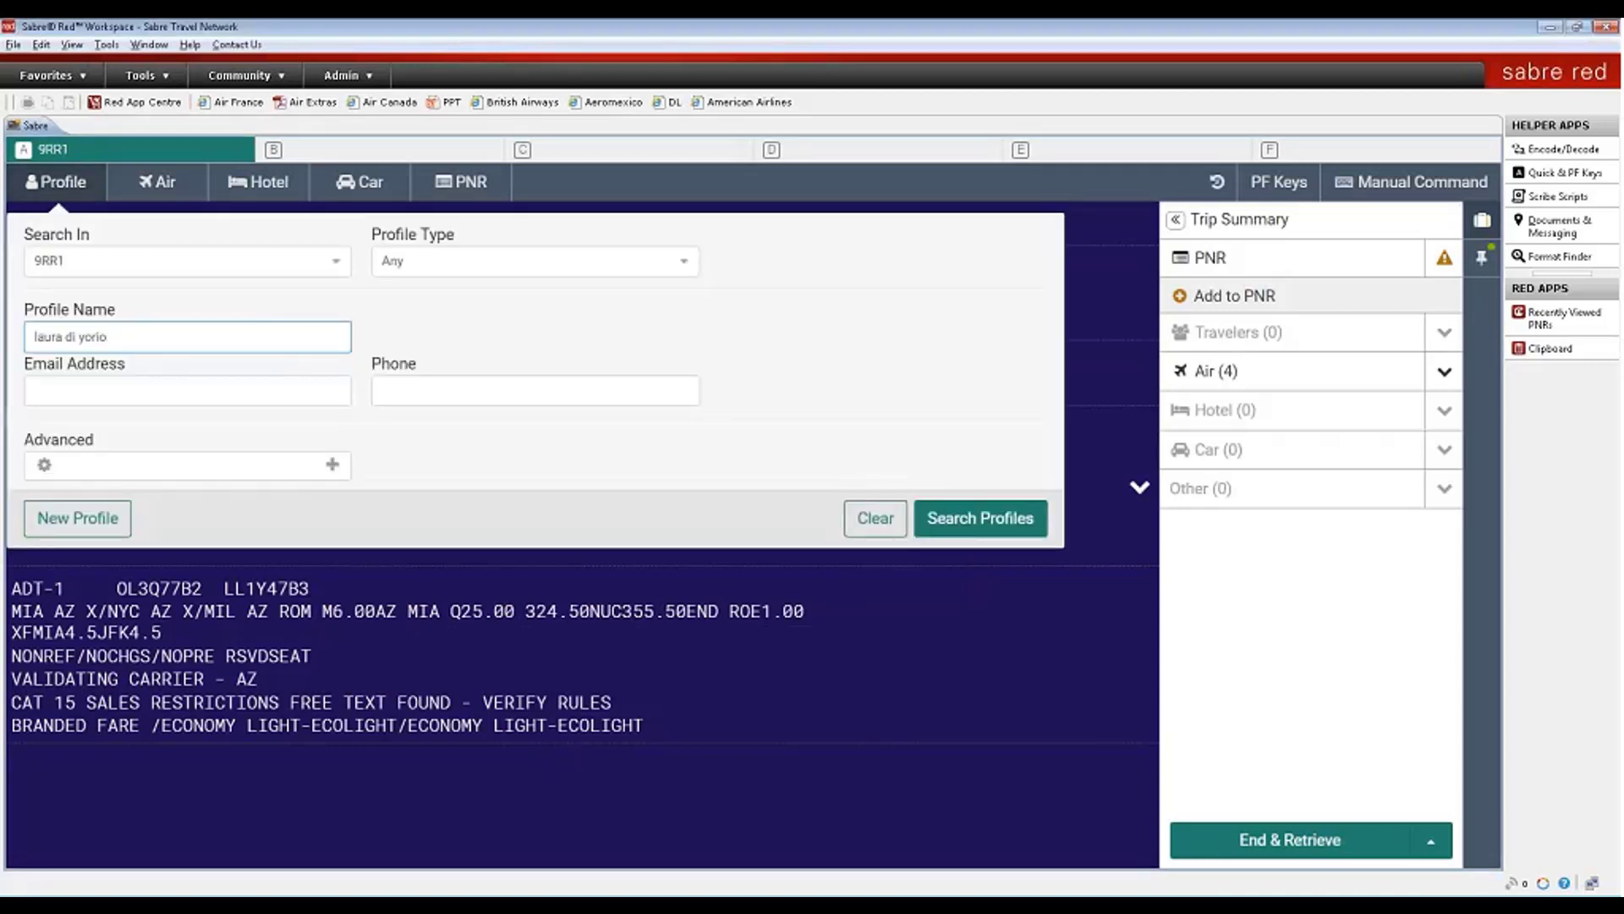
pyautogui.click(980, 518)
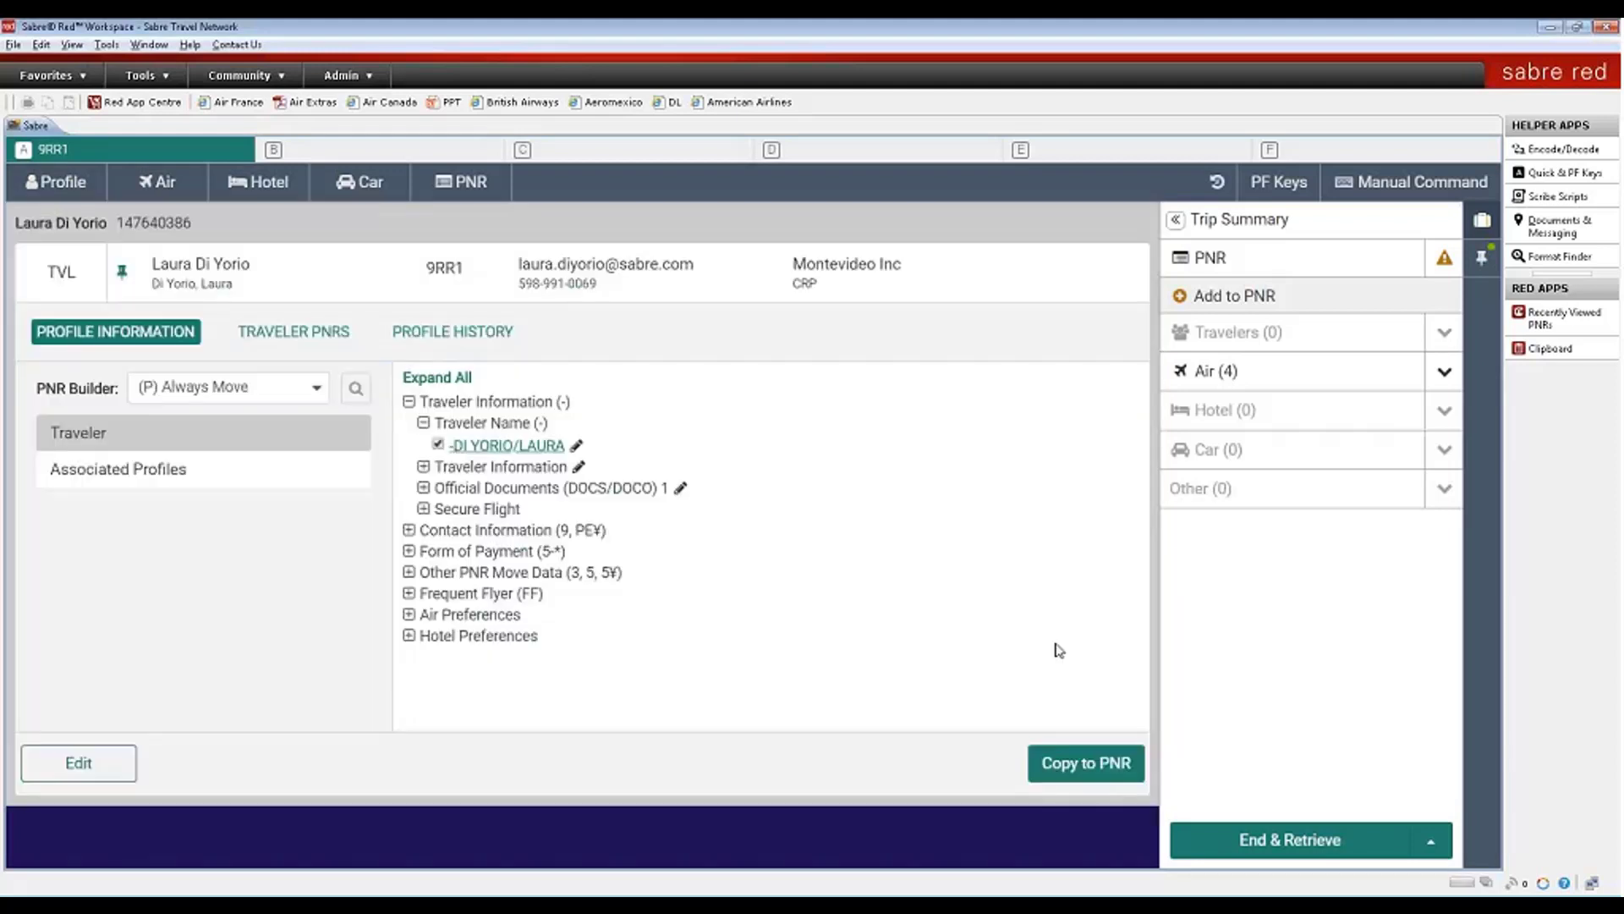
pyautogui.click(1091, 765)
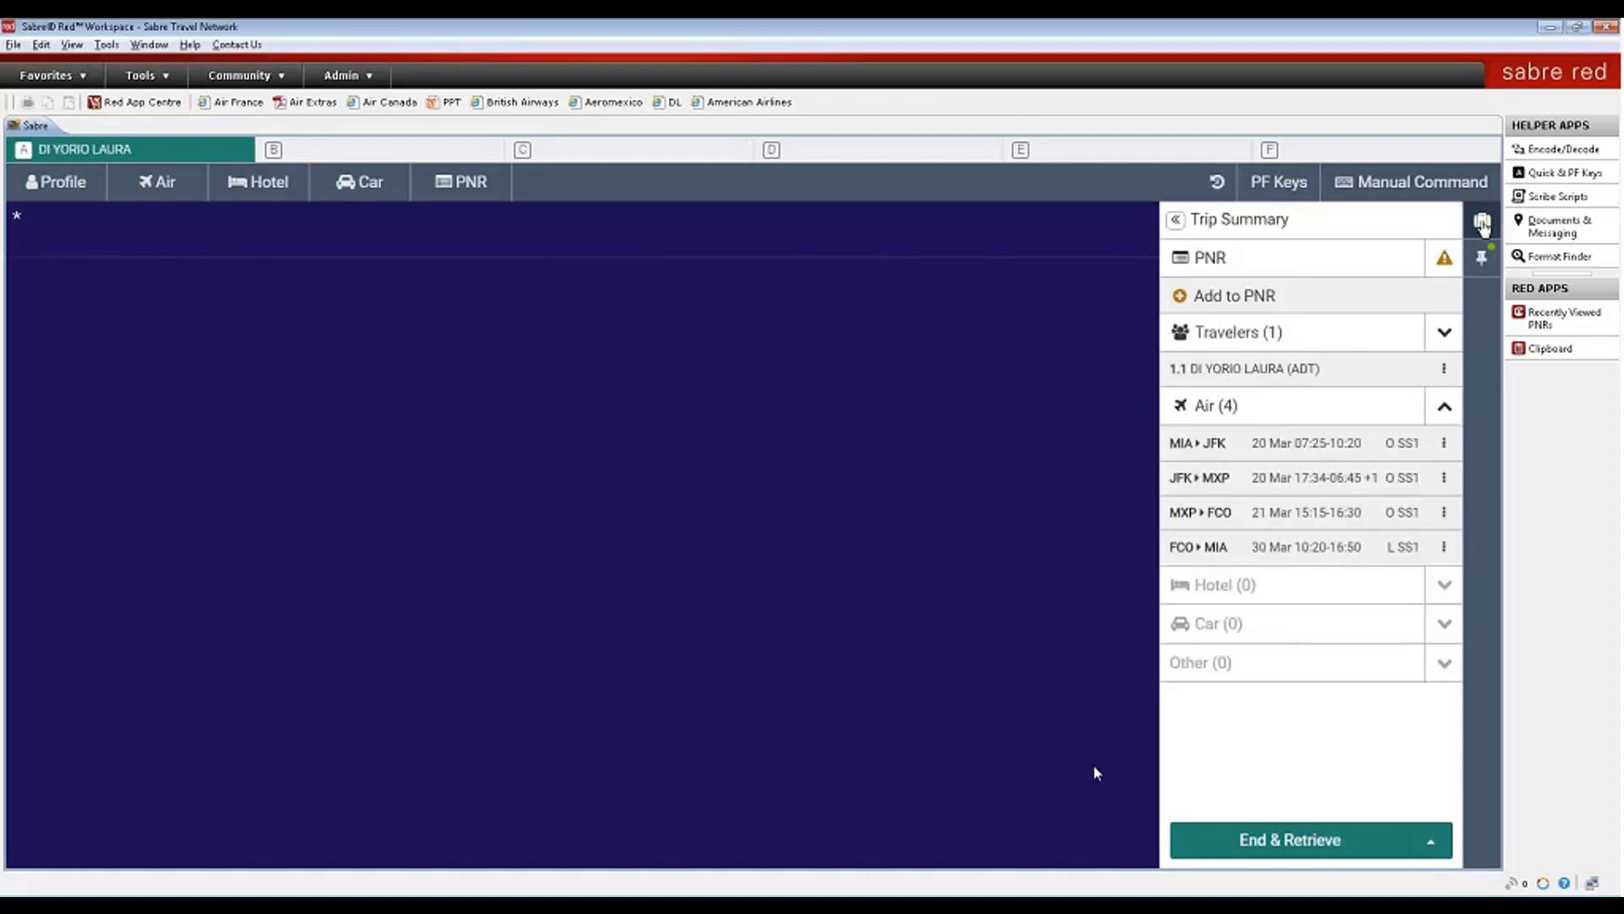
# - Hide the trip summary and request New York Hilton/Hyatt availability with HOTNYC/10APR-14APR1/HH,HY
pyautogui.click(1482, 223)
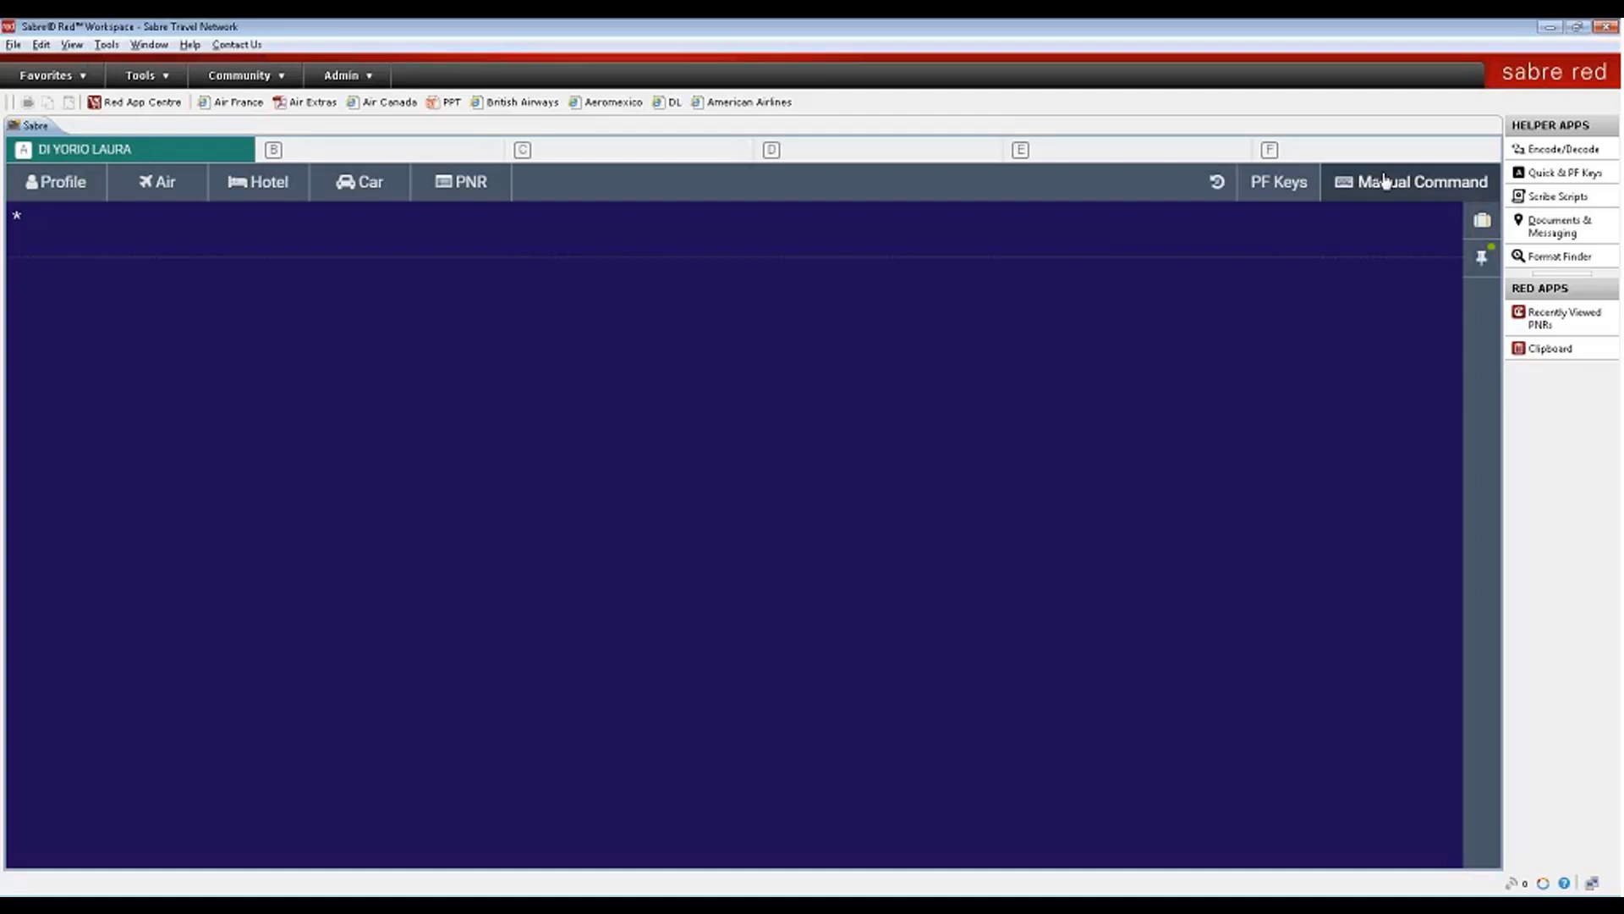
pyautogui.click(1385, 180)
pyautogui.click(550, 186)
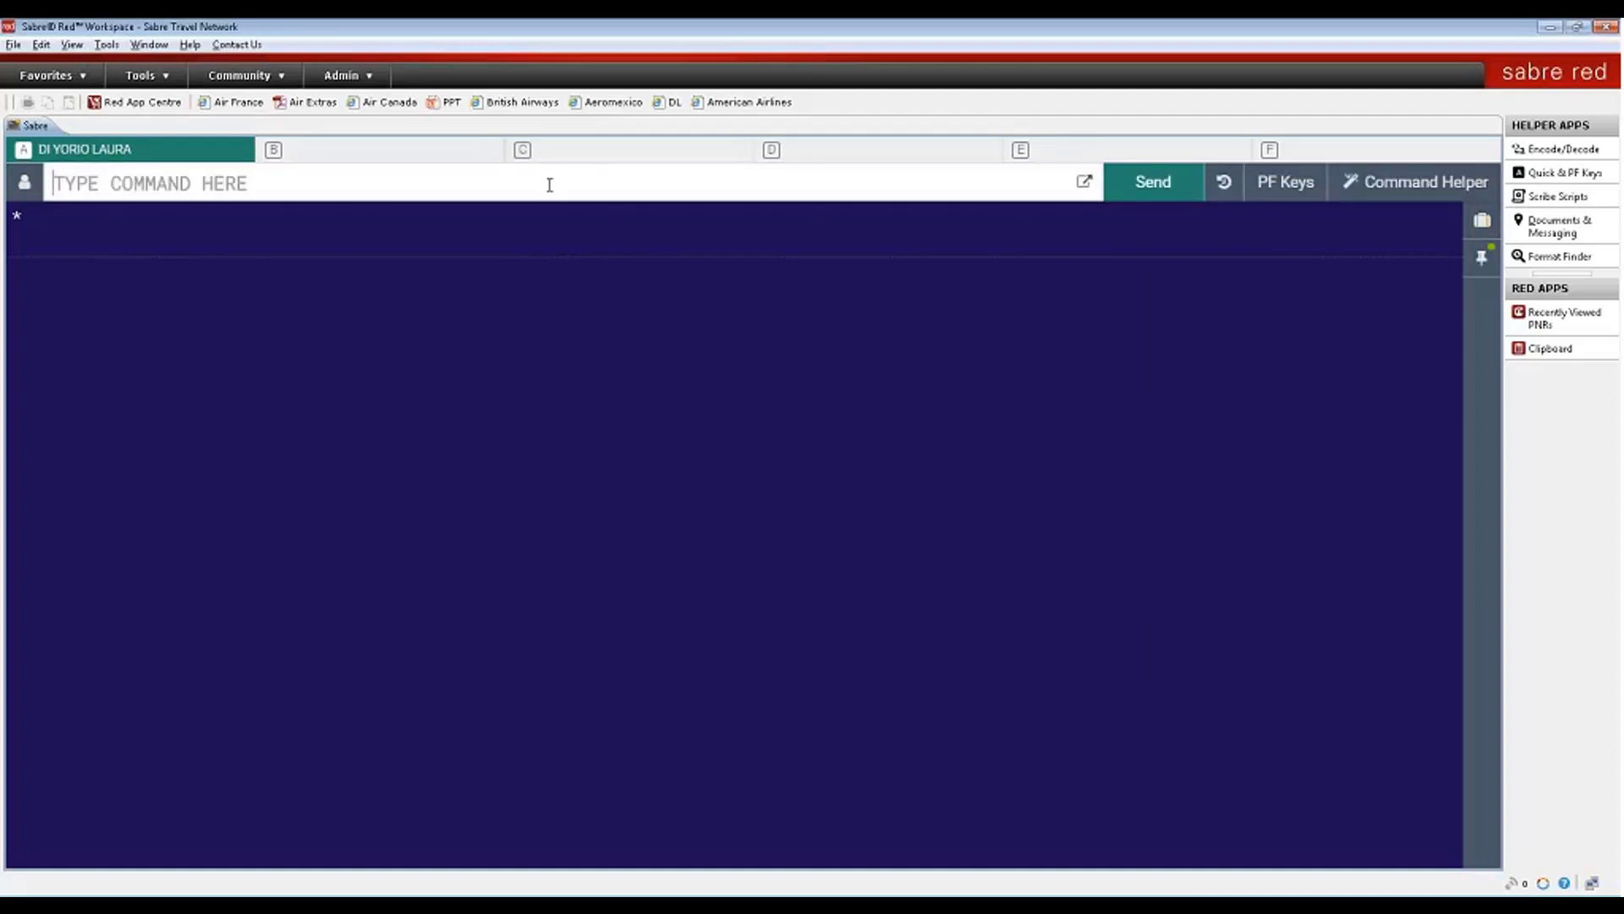
pyautogui.write('HOTN')
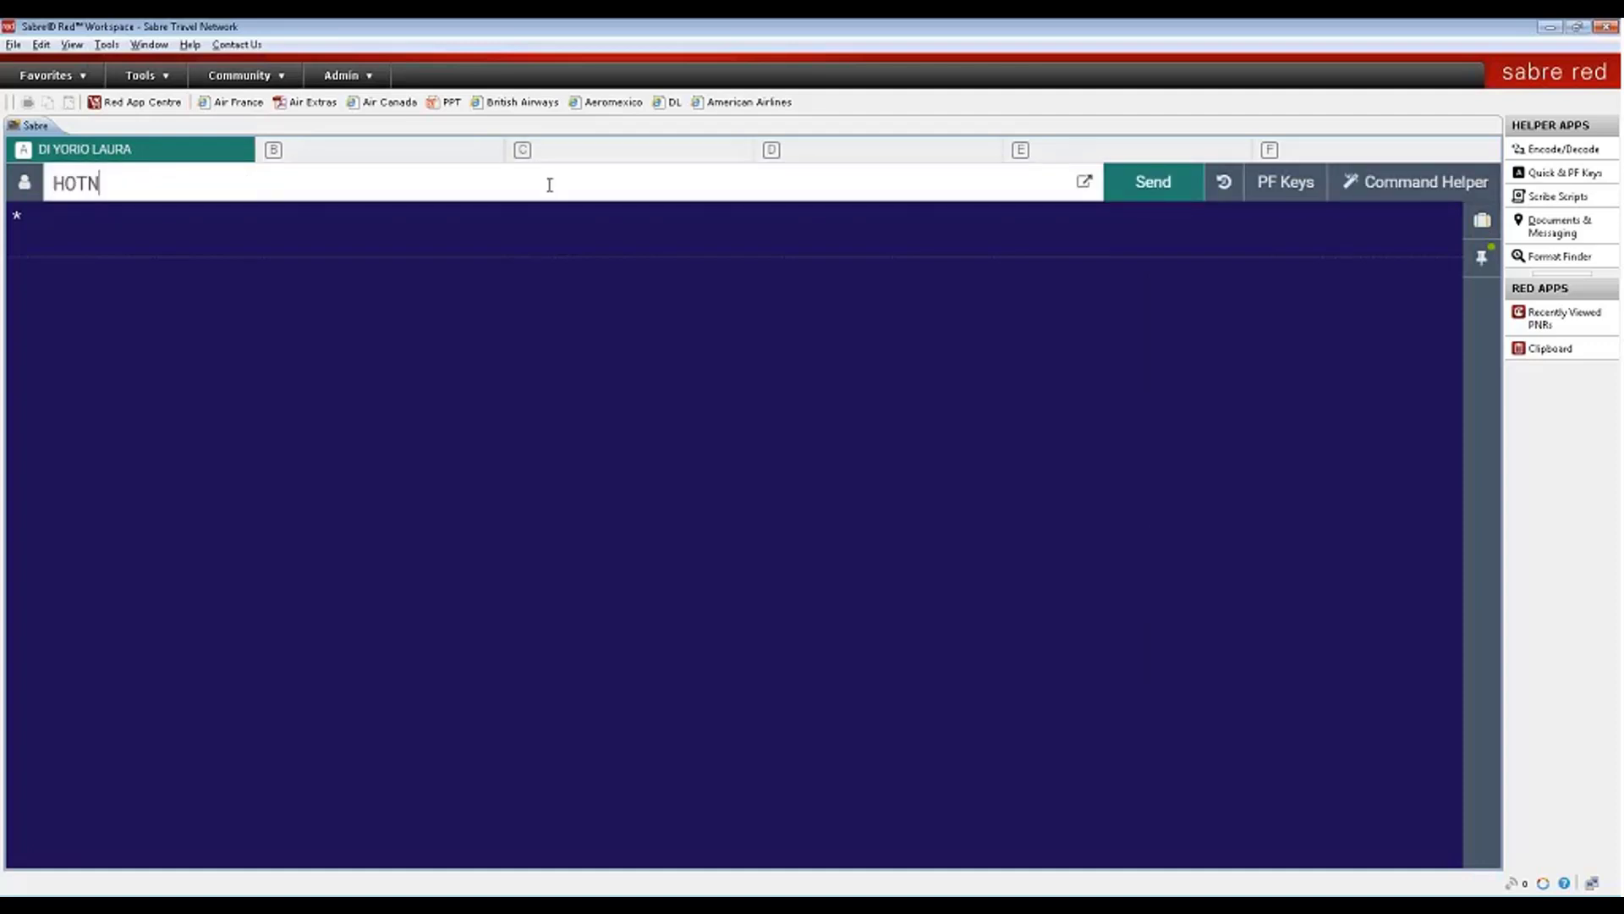
pyautogui.write('YC/10APR-14A')
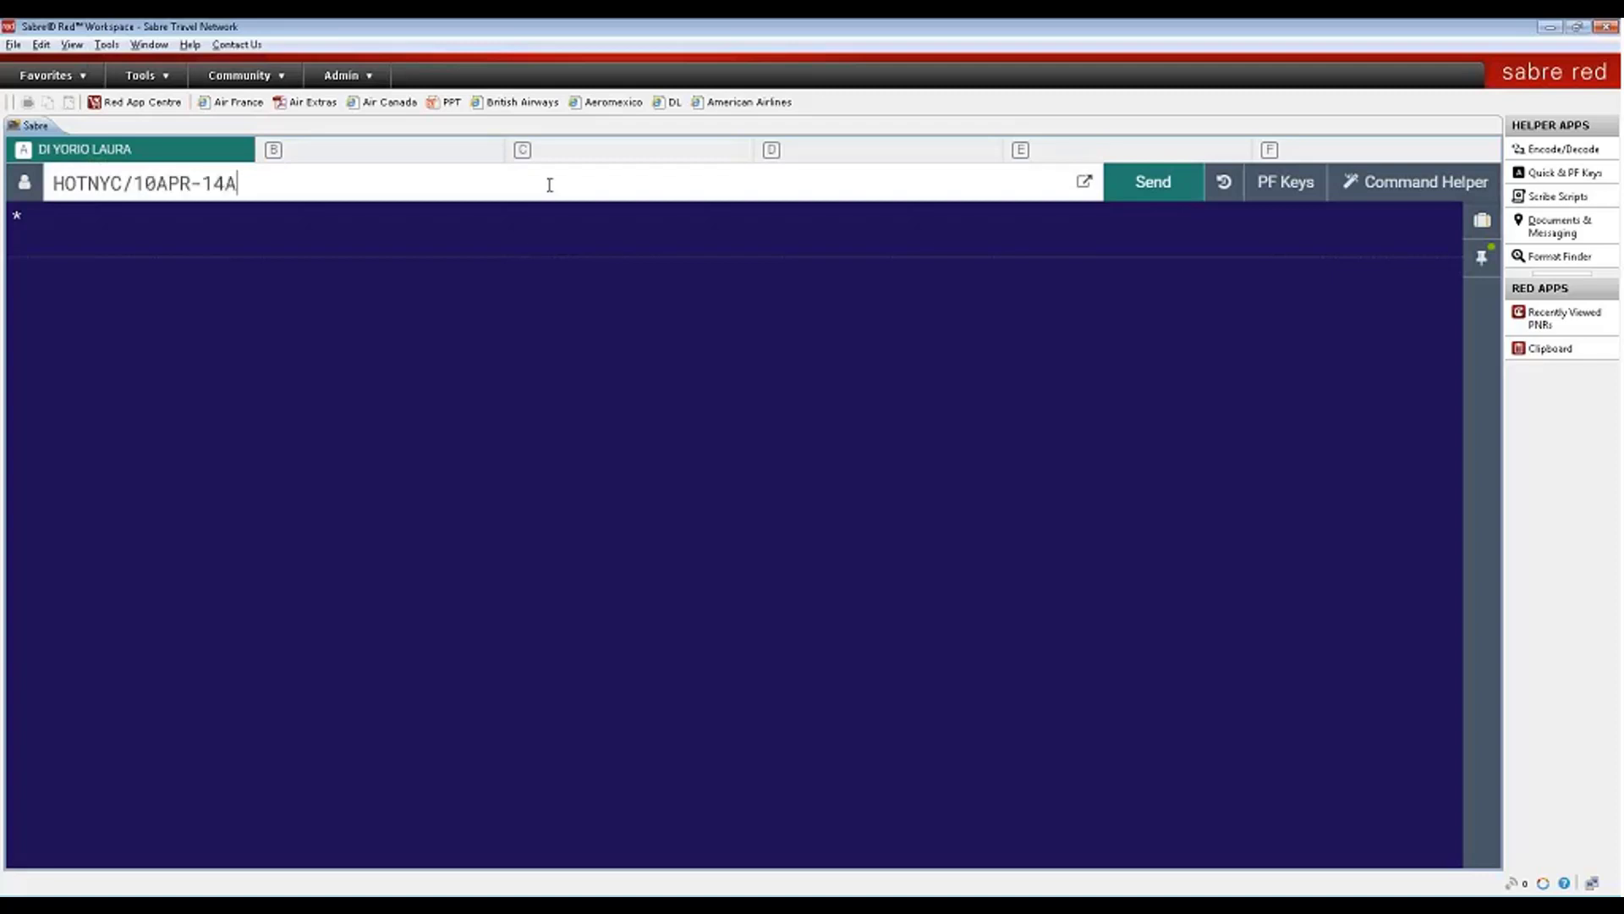
pyautogui.write('PR1/HH/H')
pyautogui.press('BackSpace')
pyautogui.press('BackSpace')
pyautogui.write(',HY')
pyautogui.press('Return')
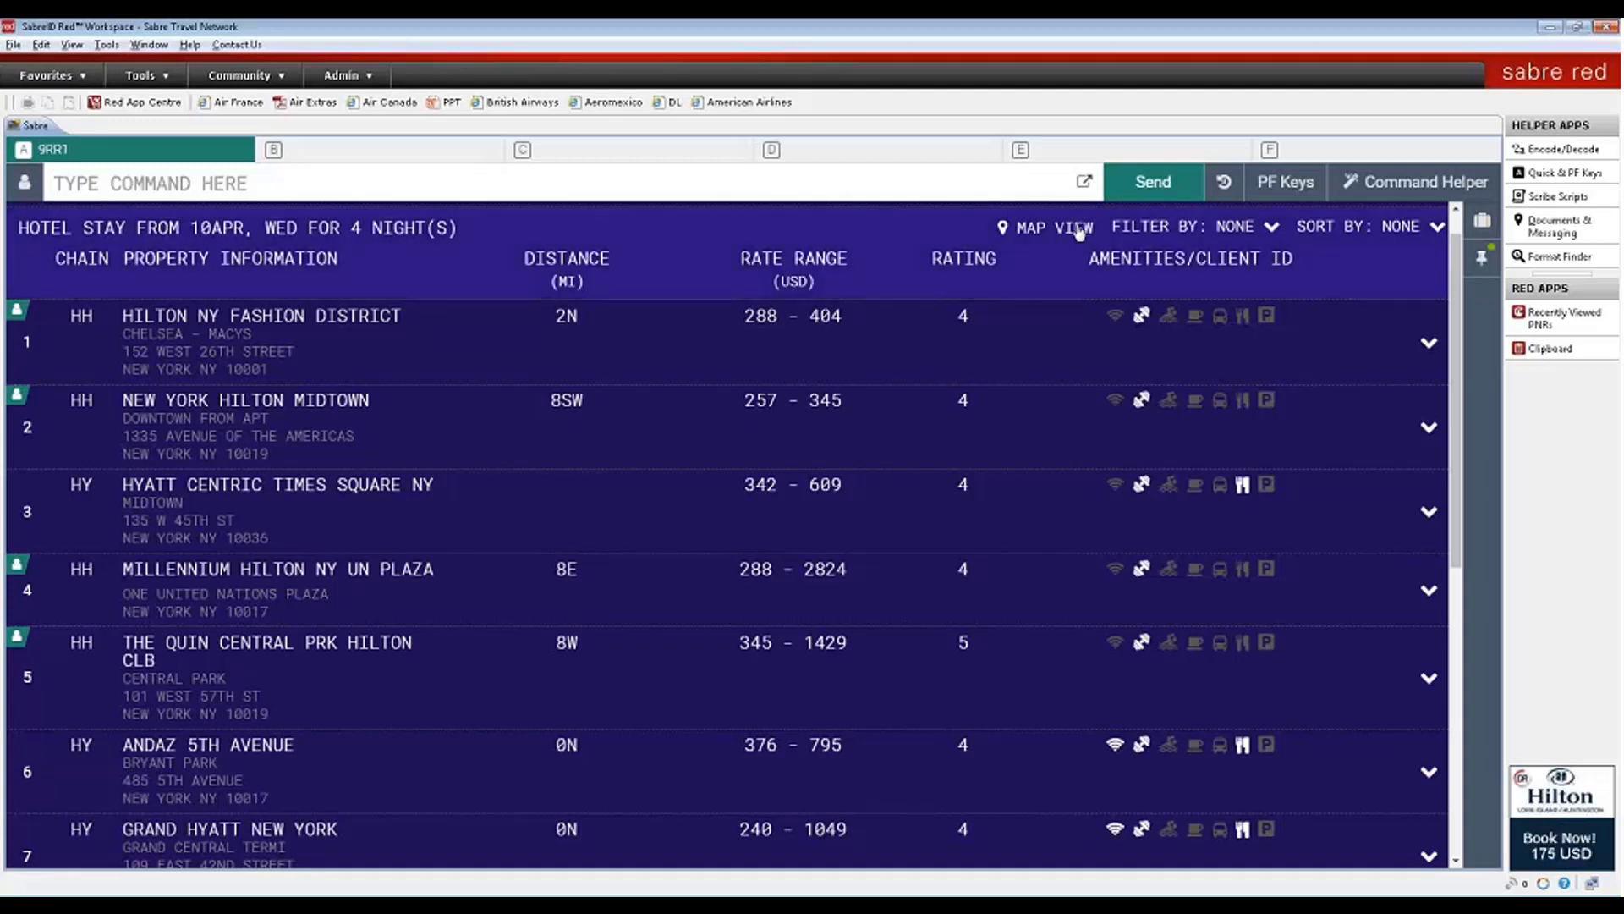
pyautogui.click(1272, 226)
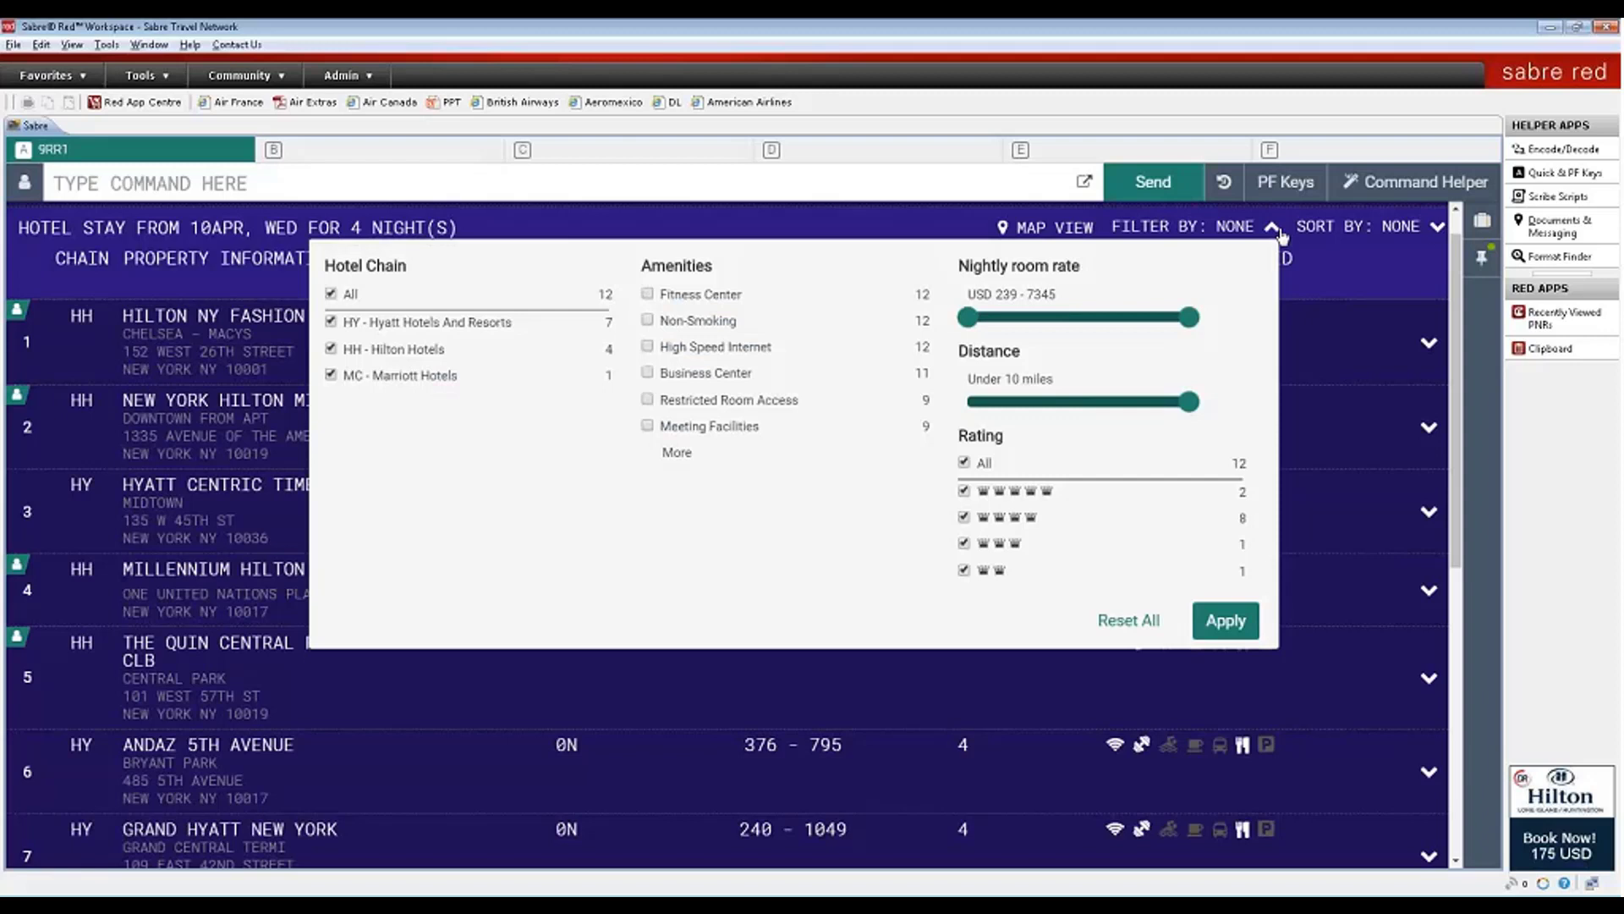
pyautogui.click(1438, 229)
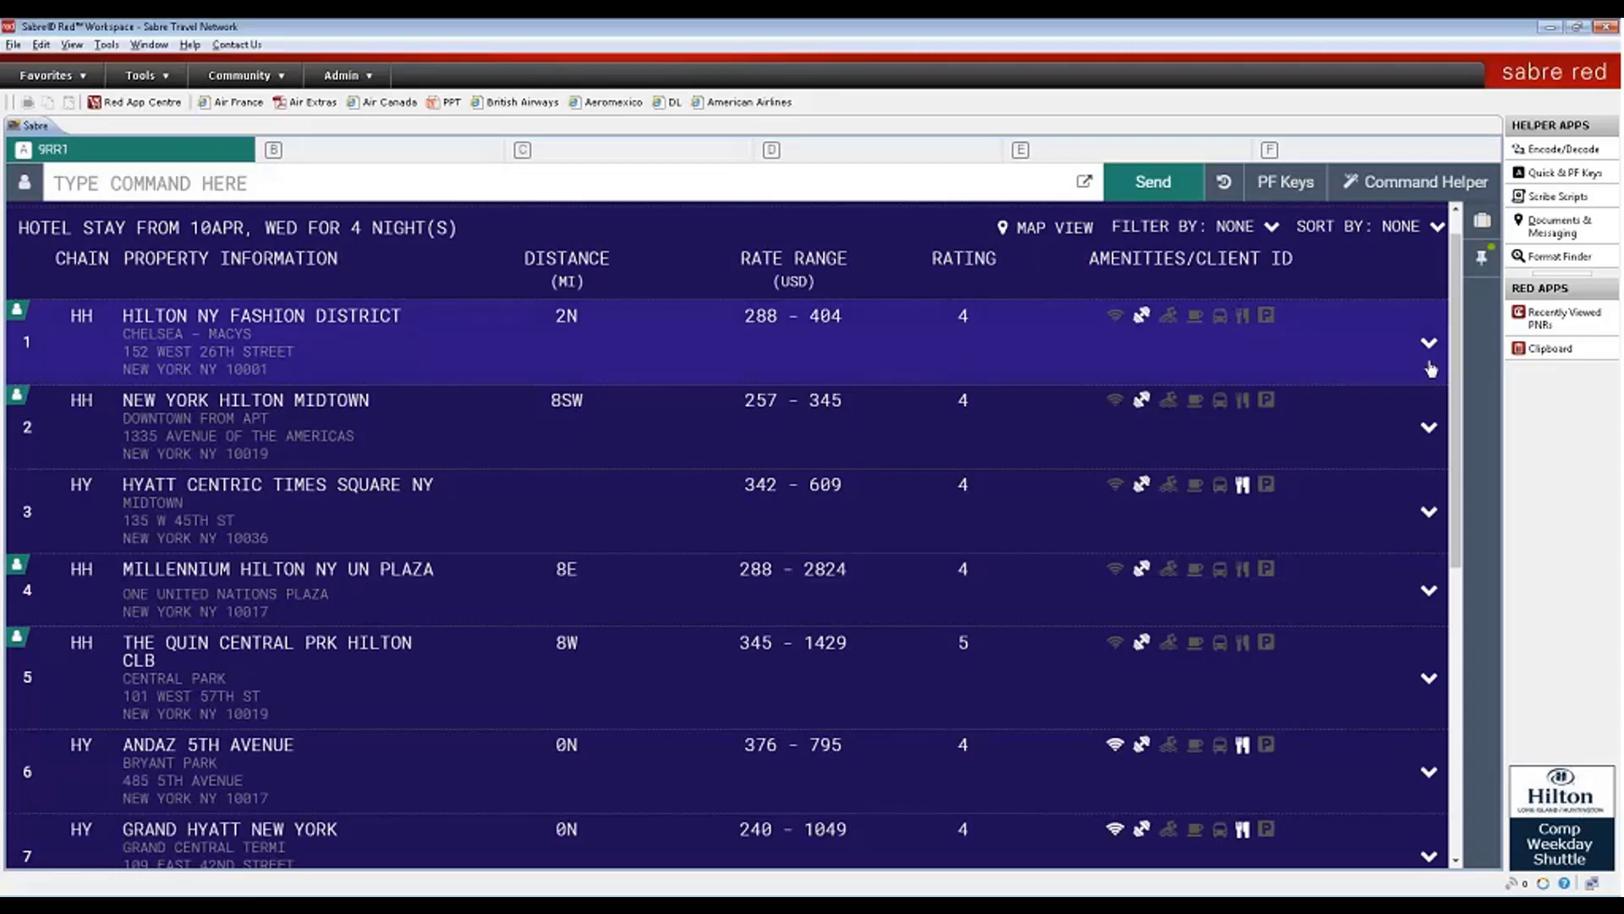
# - Expand Hilton NY Fashion District and review its property details, including check-in and check-out times
pyautogui.click(1428, 345)
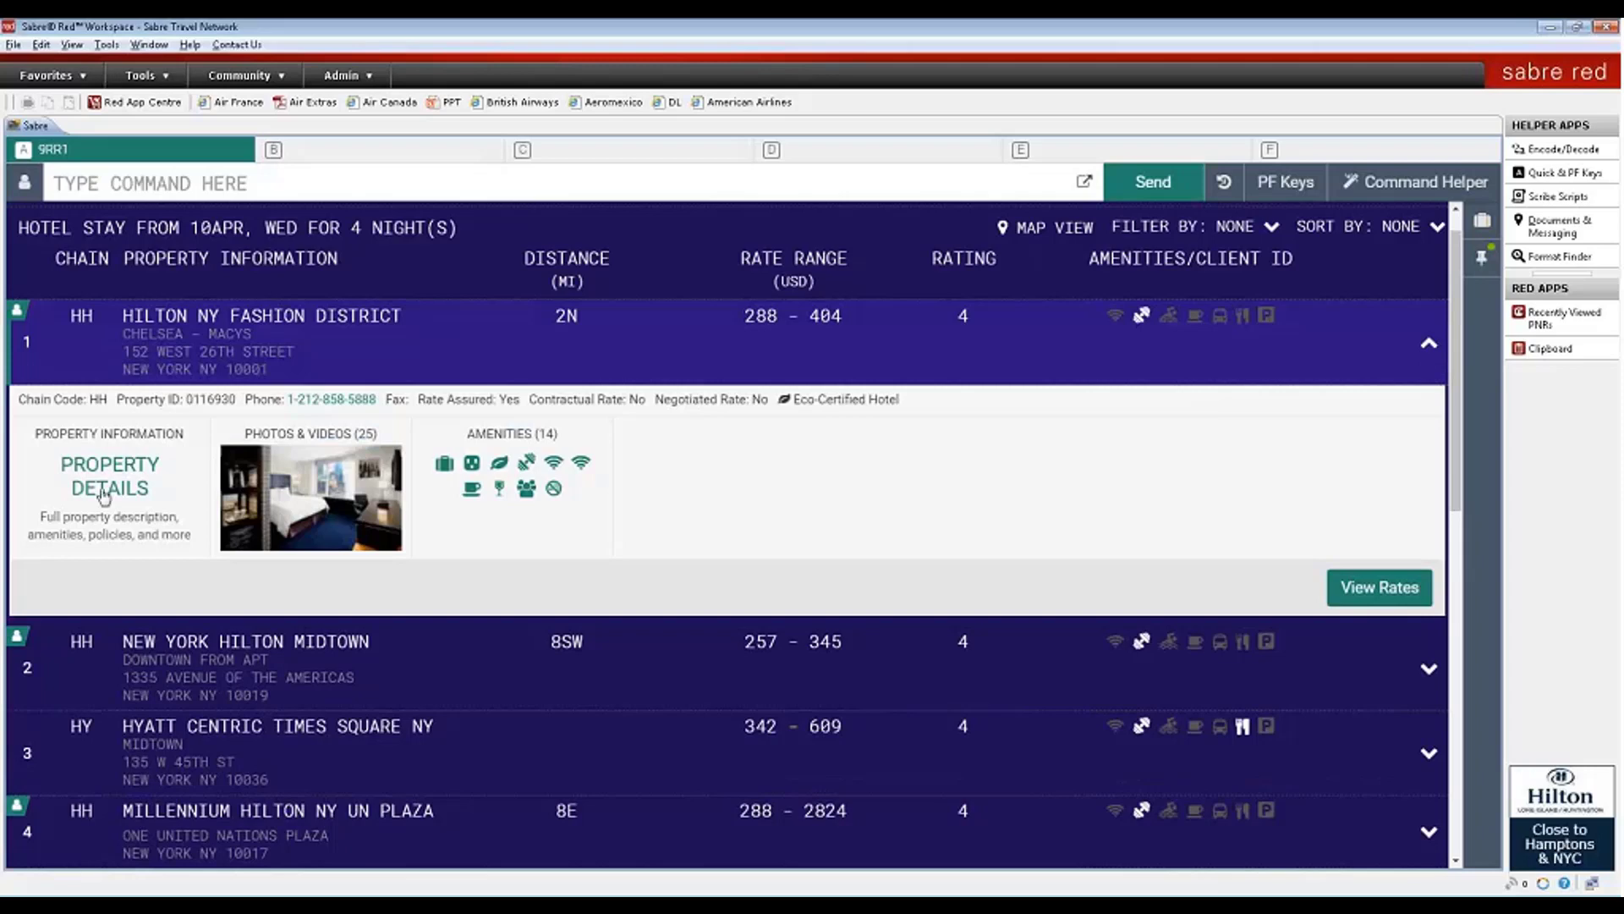
pyautogui.click(103, 490)
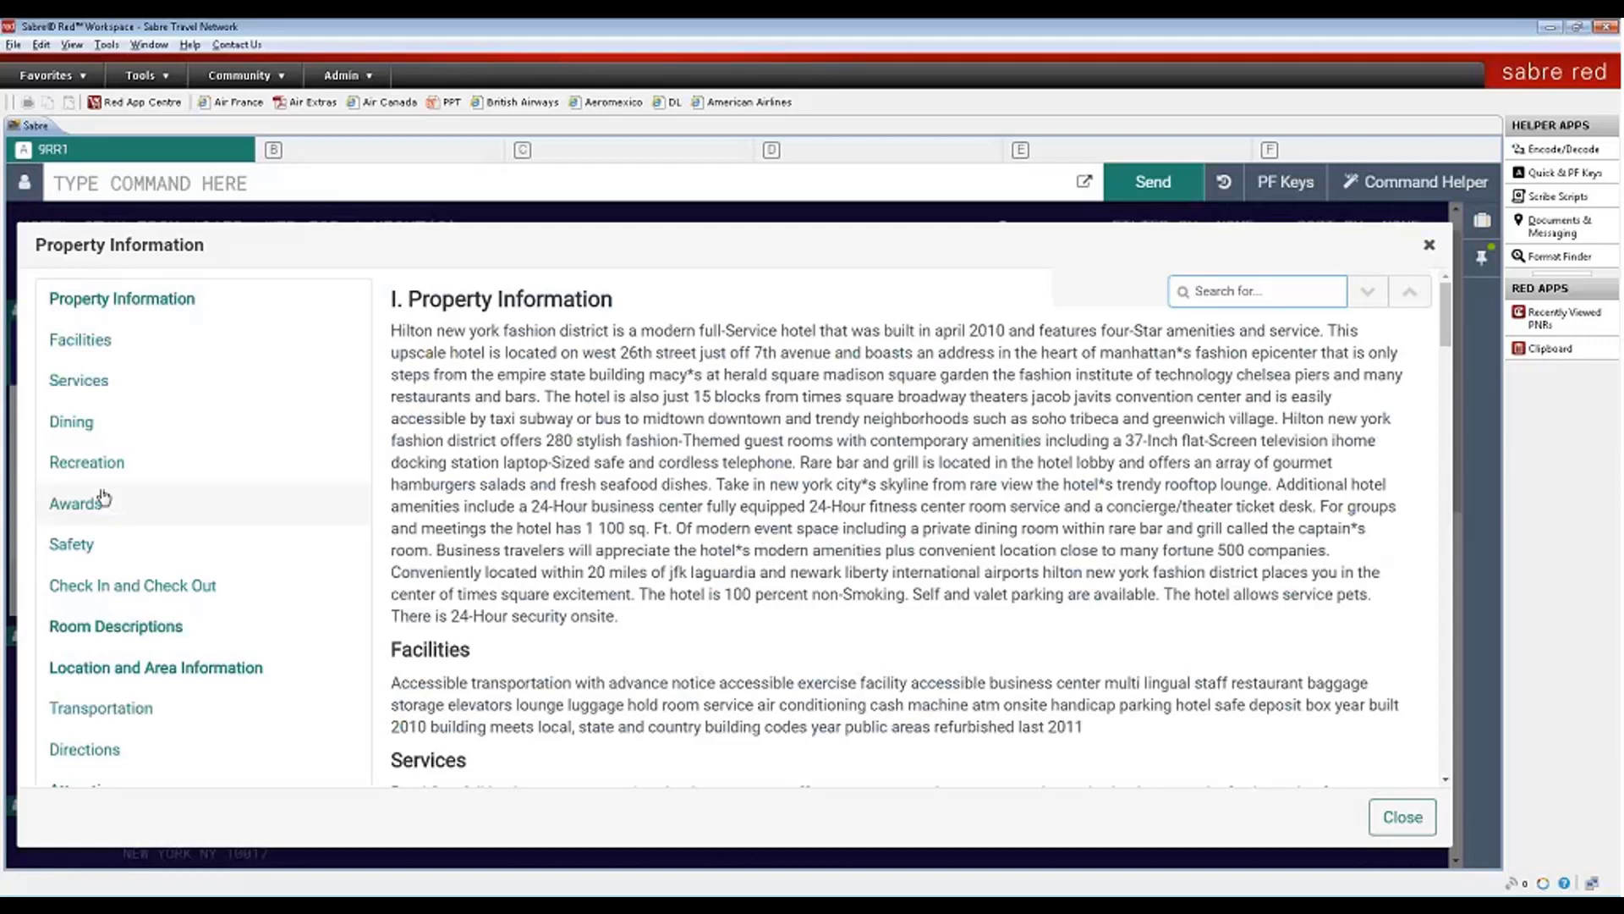
pyautogui.click(79, 587)
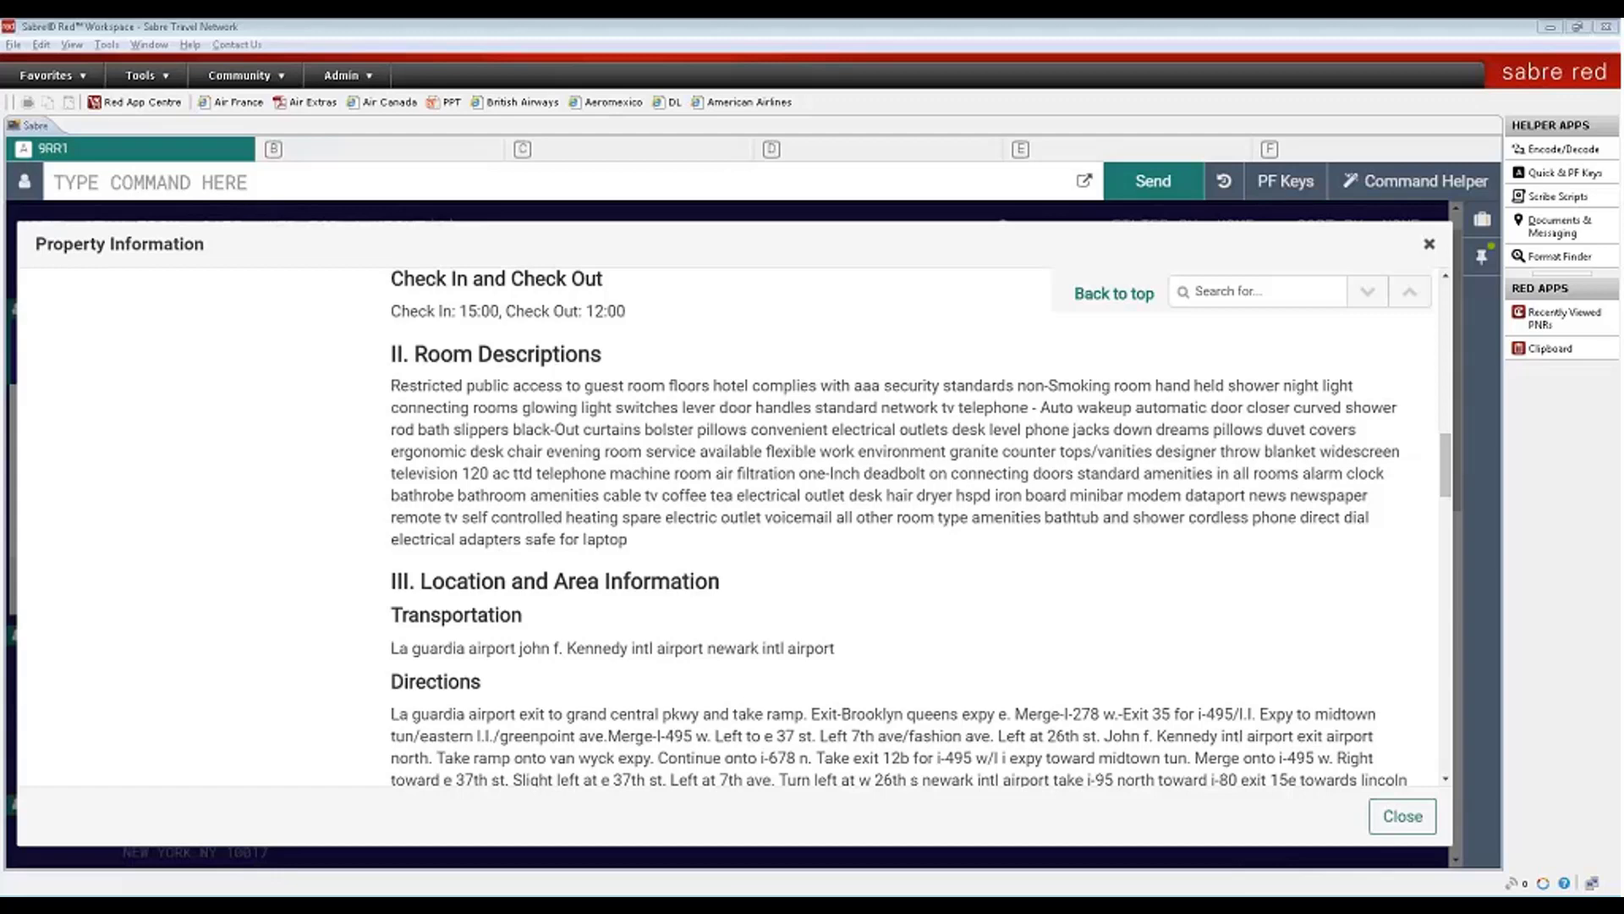
pyautogui.click(1428, 244)
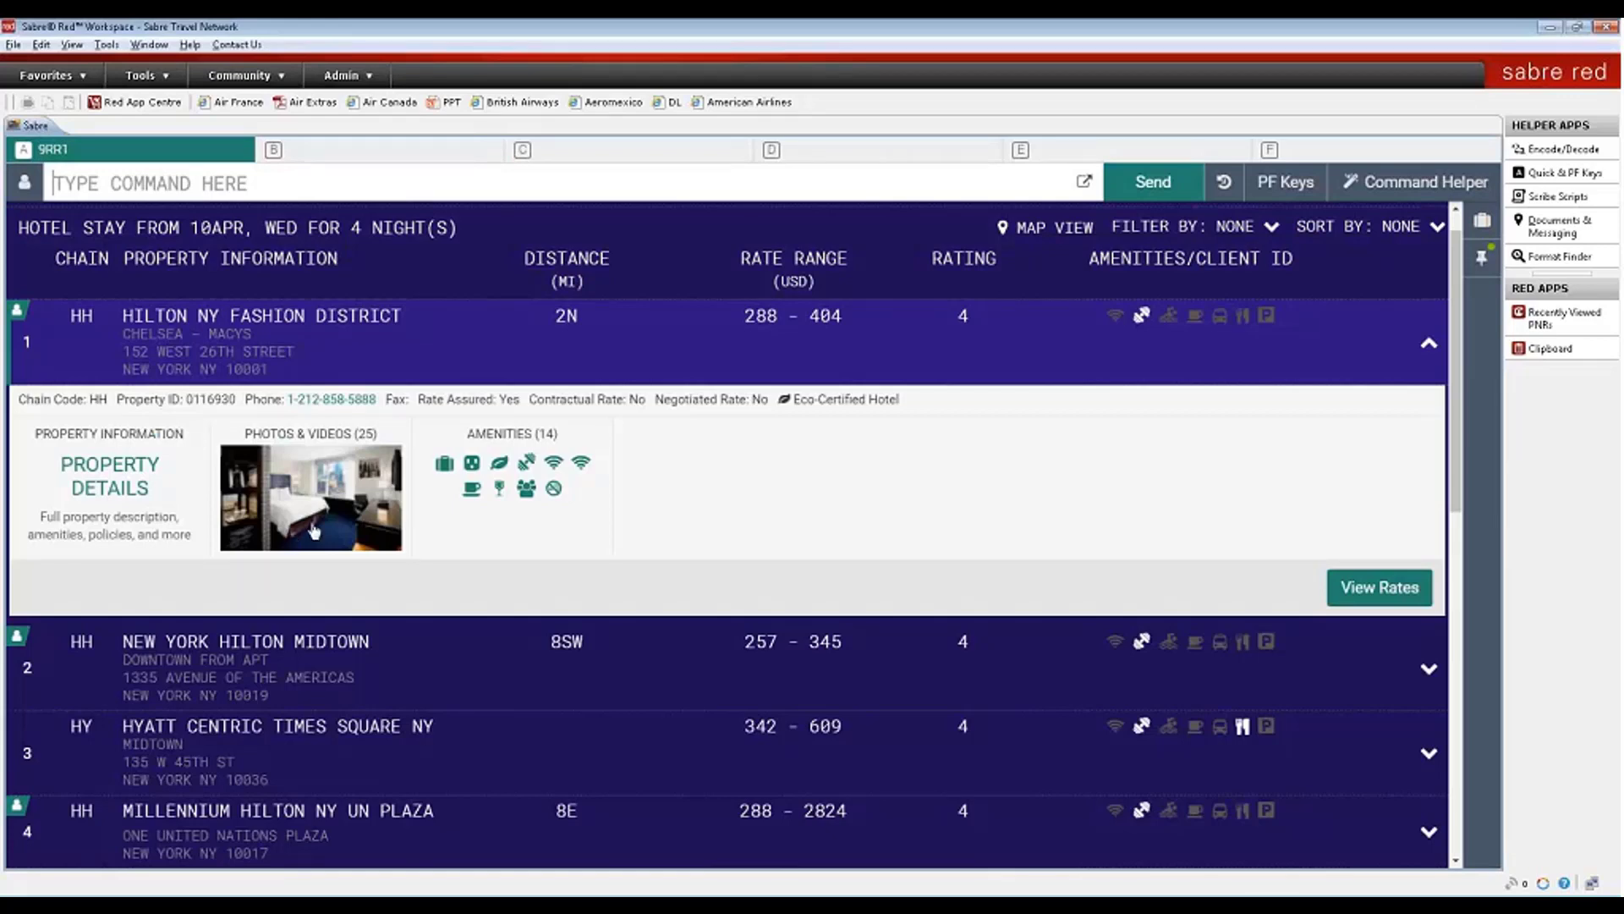
# - Browse Hilton NY Fashion District's photo gallery, then collapse its row in the hotel list
pyautogui.click(314, 529)
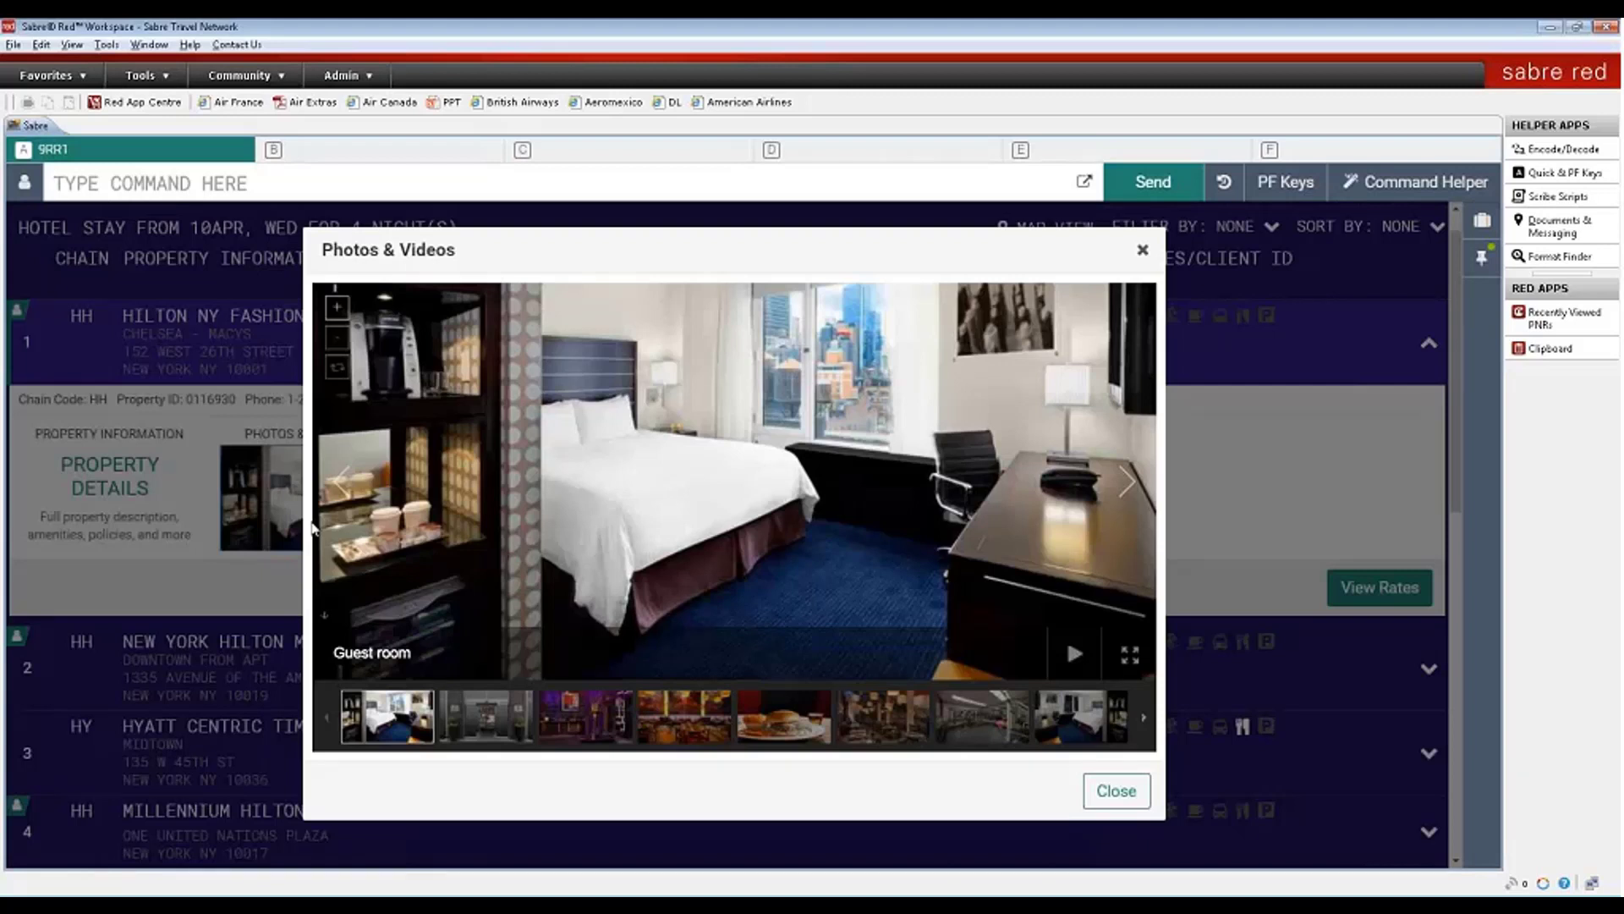
pyautogui.click(1142, 251)
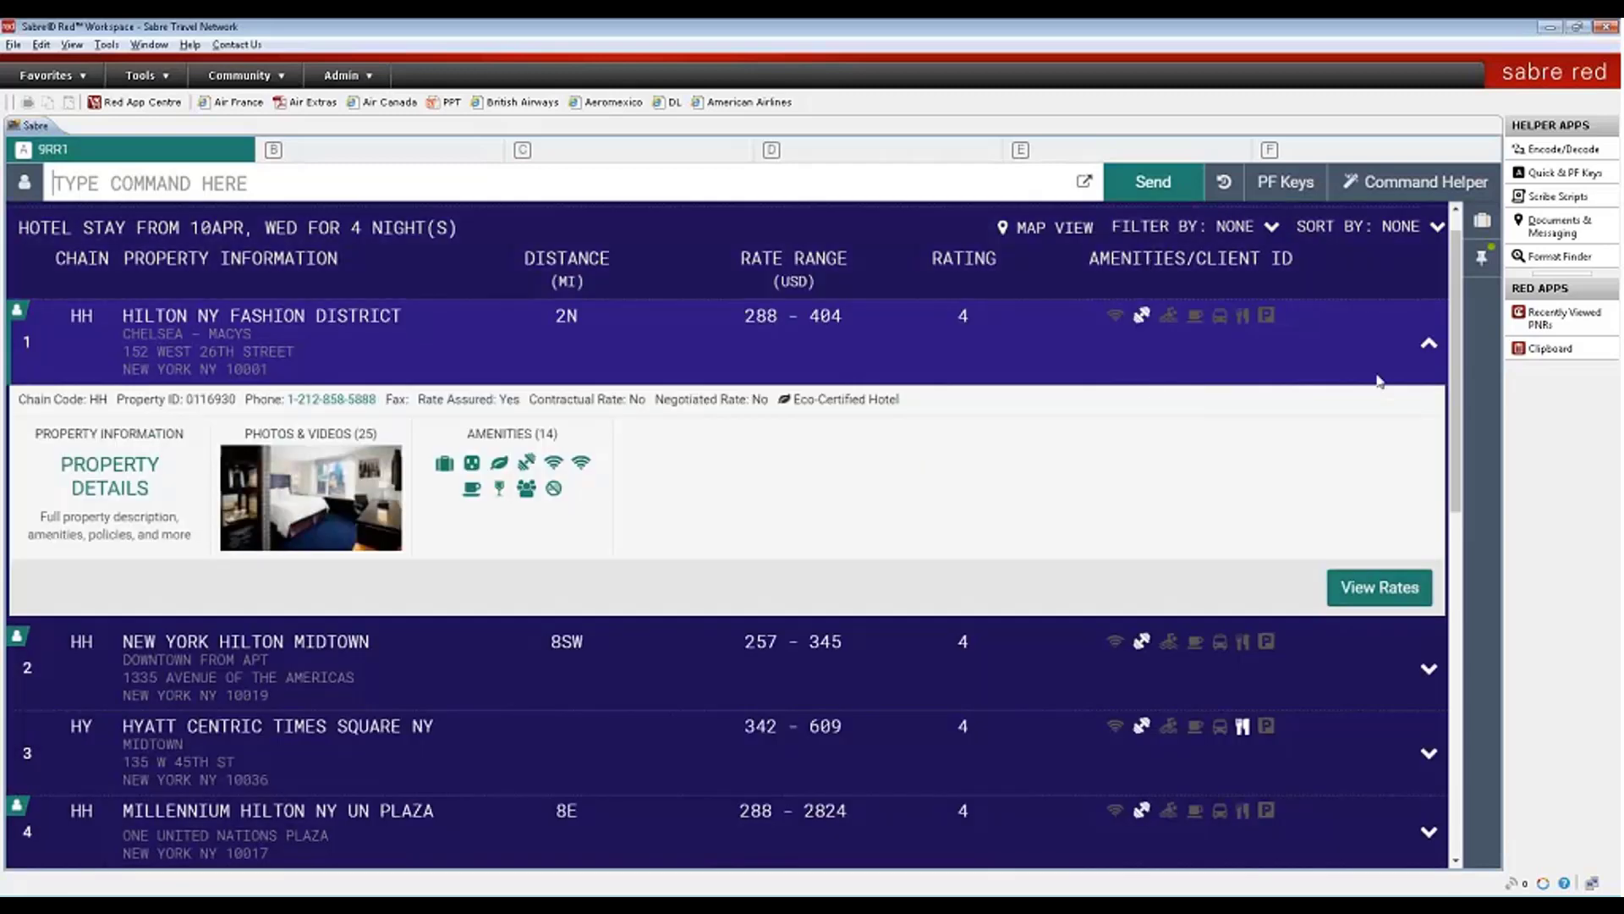
pyautogui.click(1429, 346)
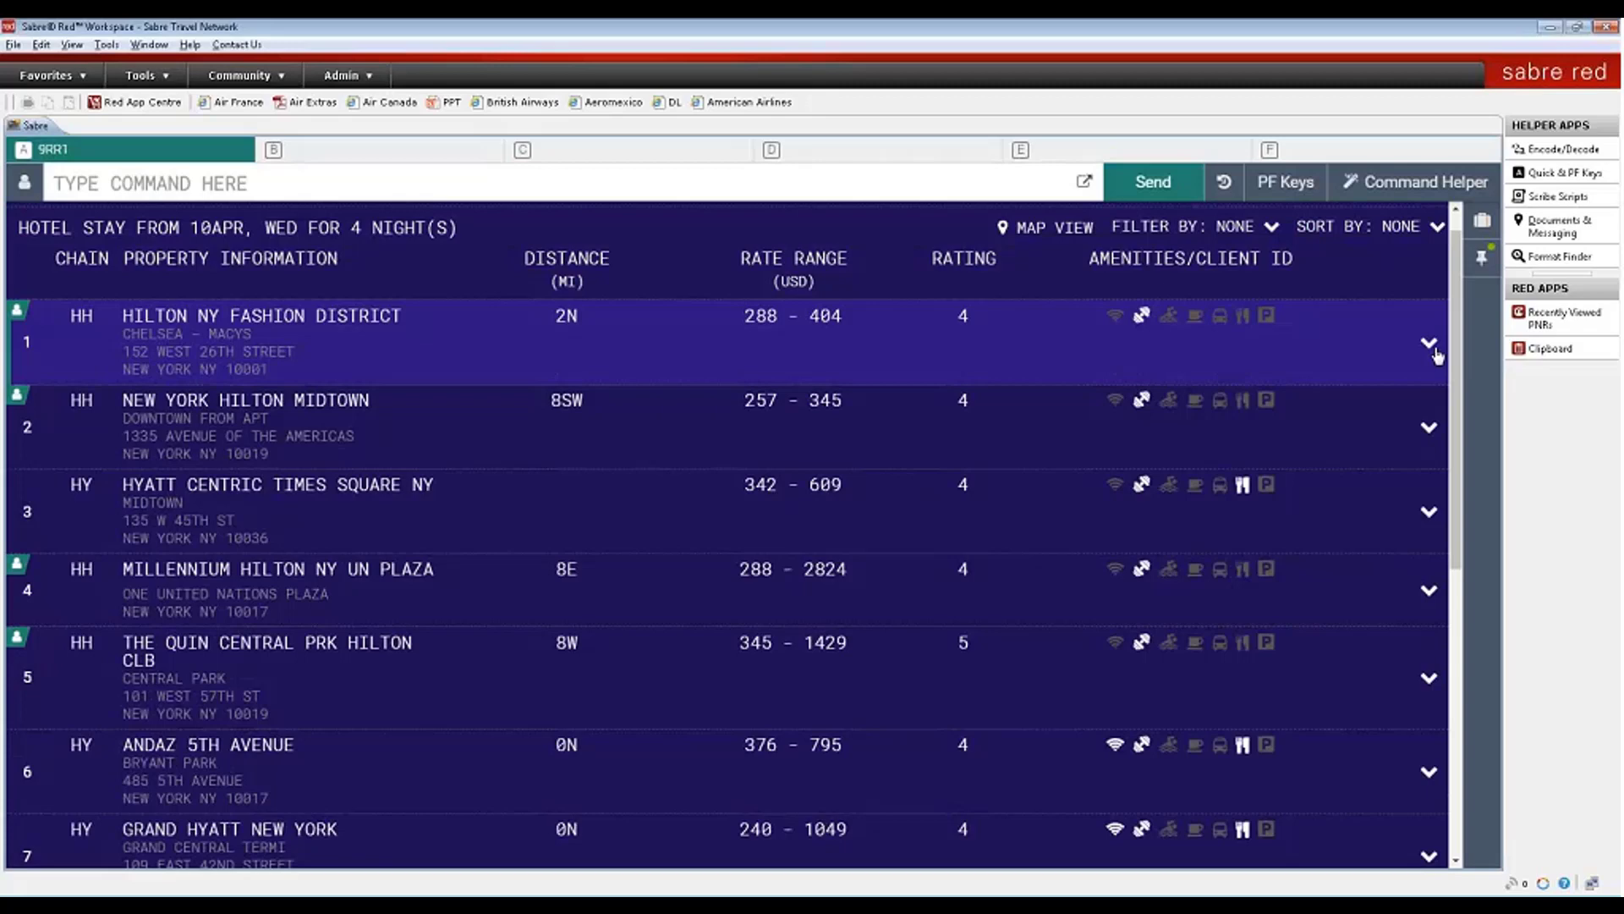
# - Check Andaz 5th Avenue on the hotels map, then re-expand Hilton NY Fashion District's details
pyautogui.click(1056, 228)
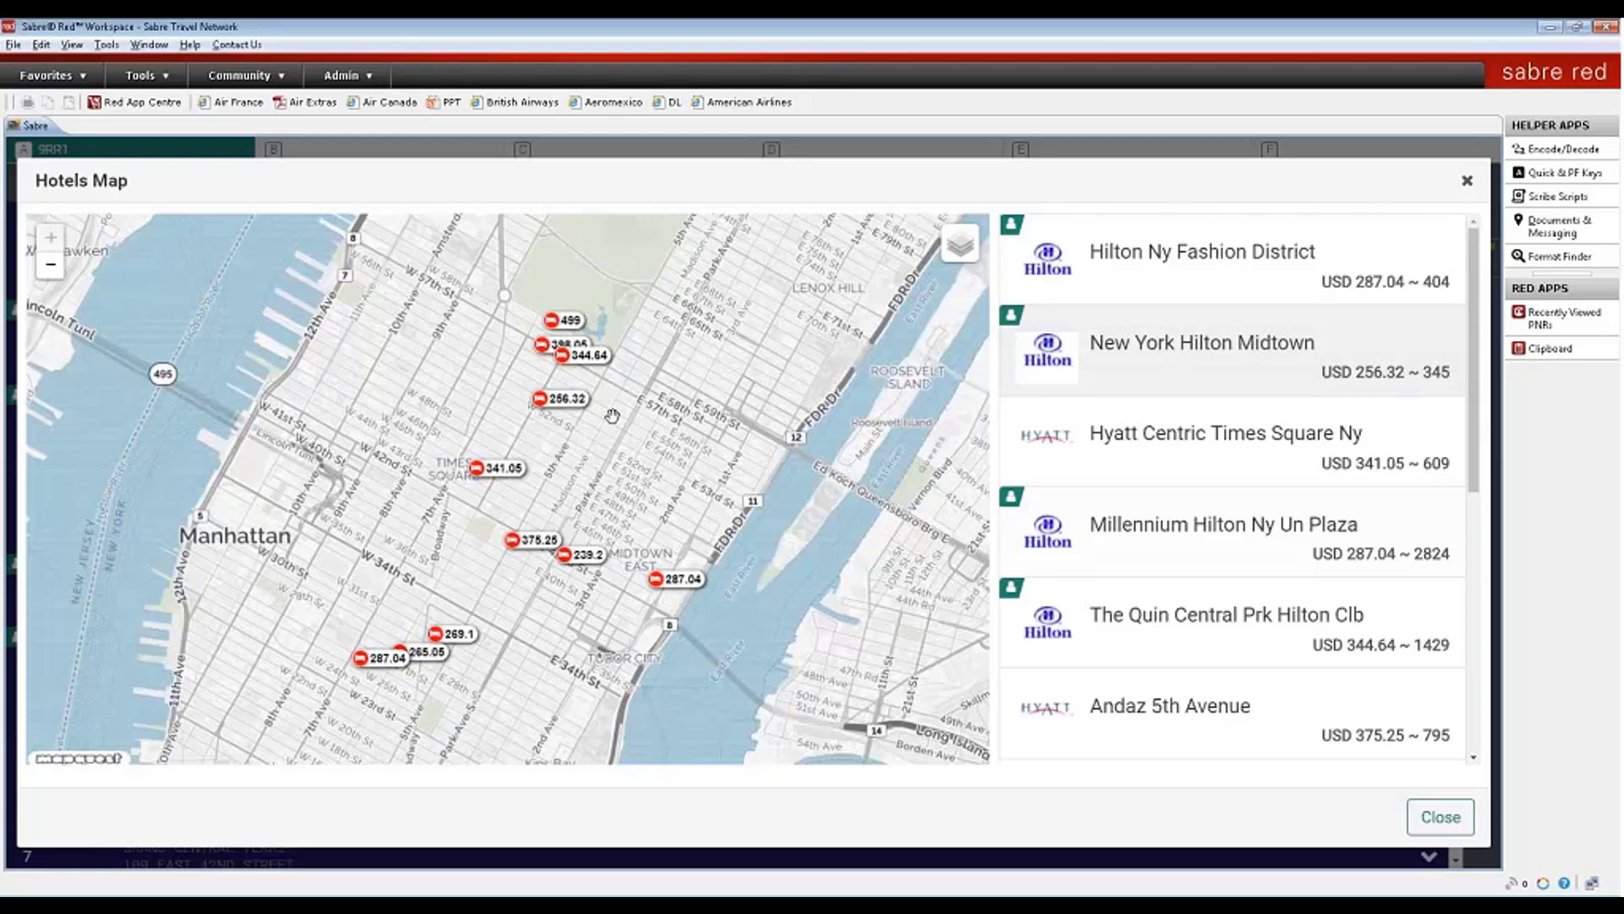
pyautogui.click(542, 543)
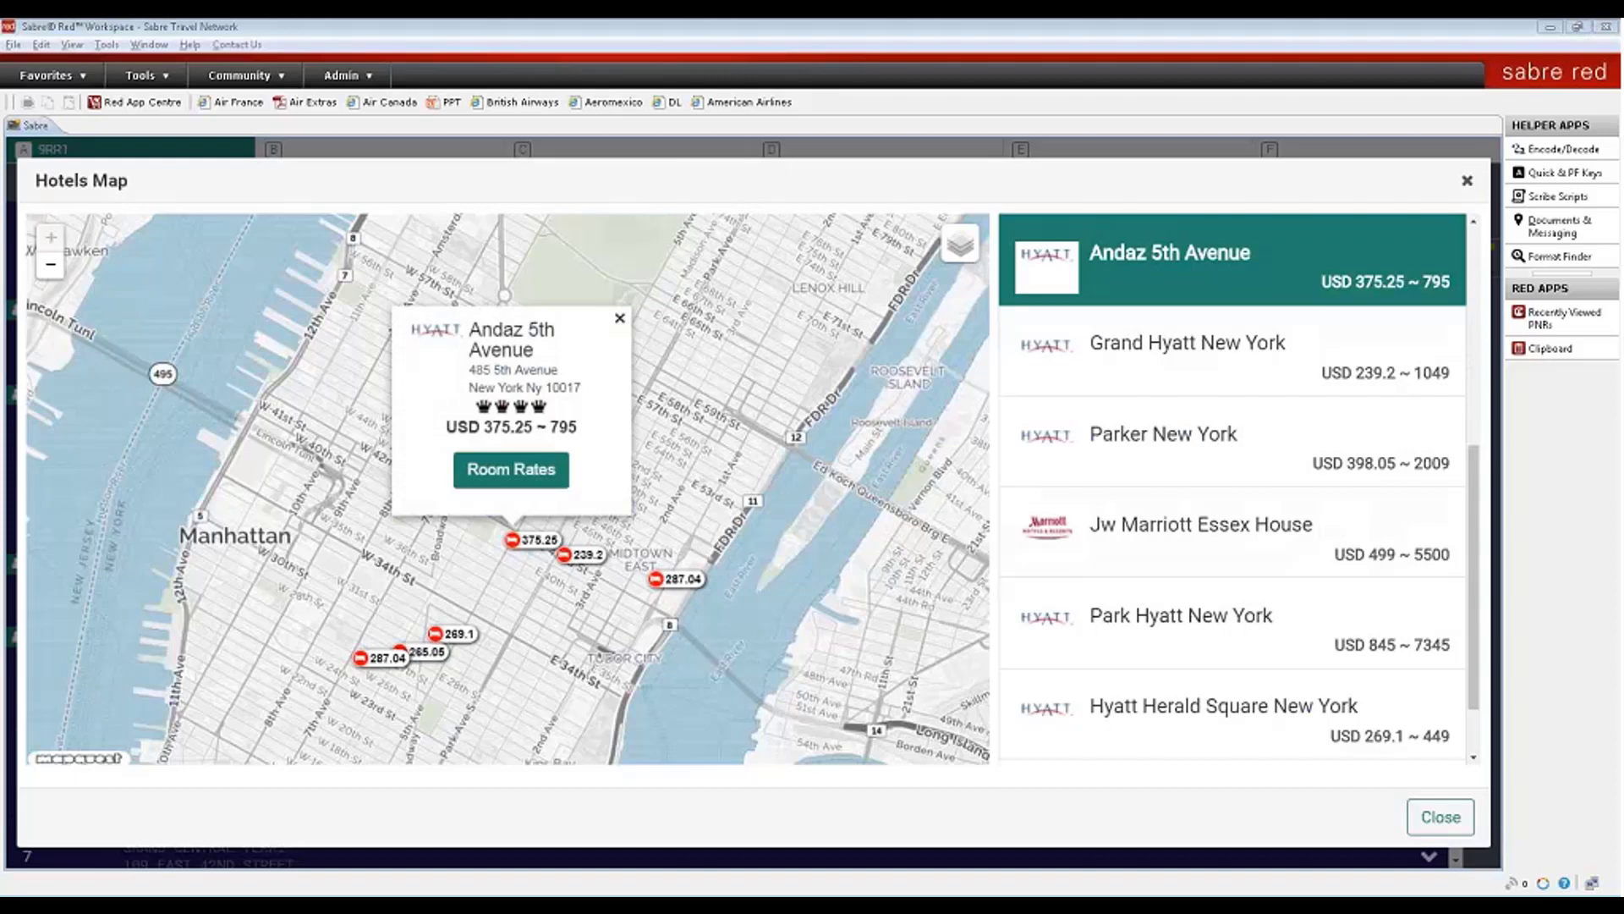
pyautogui.click(1468, 183)
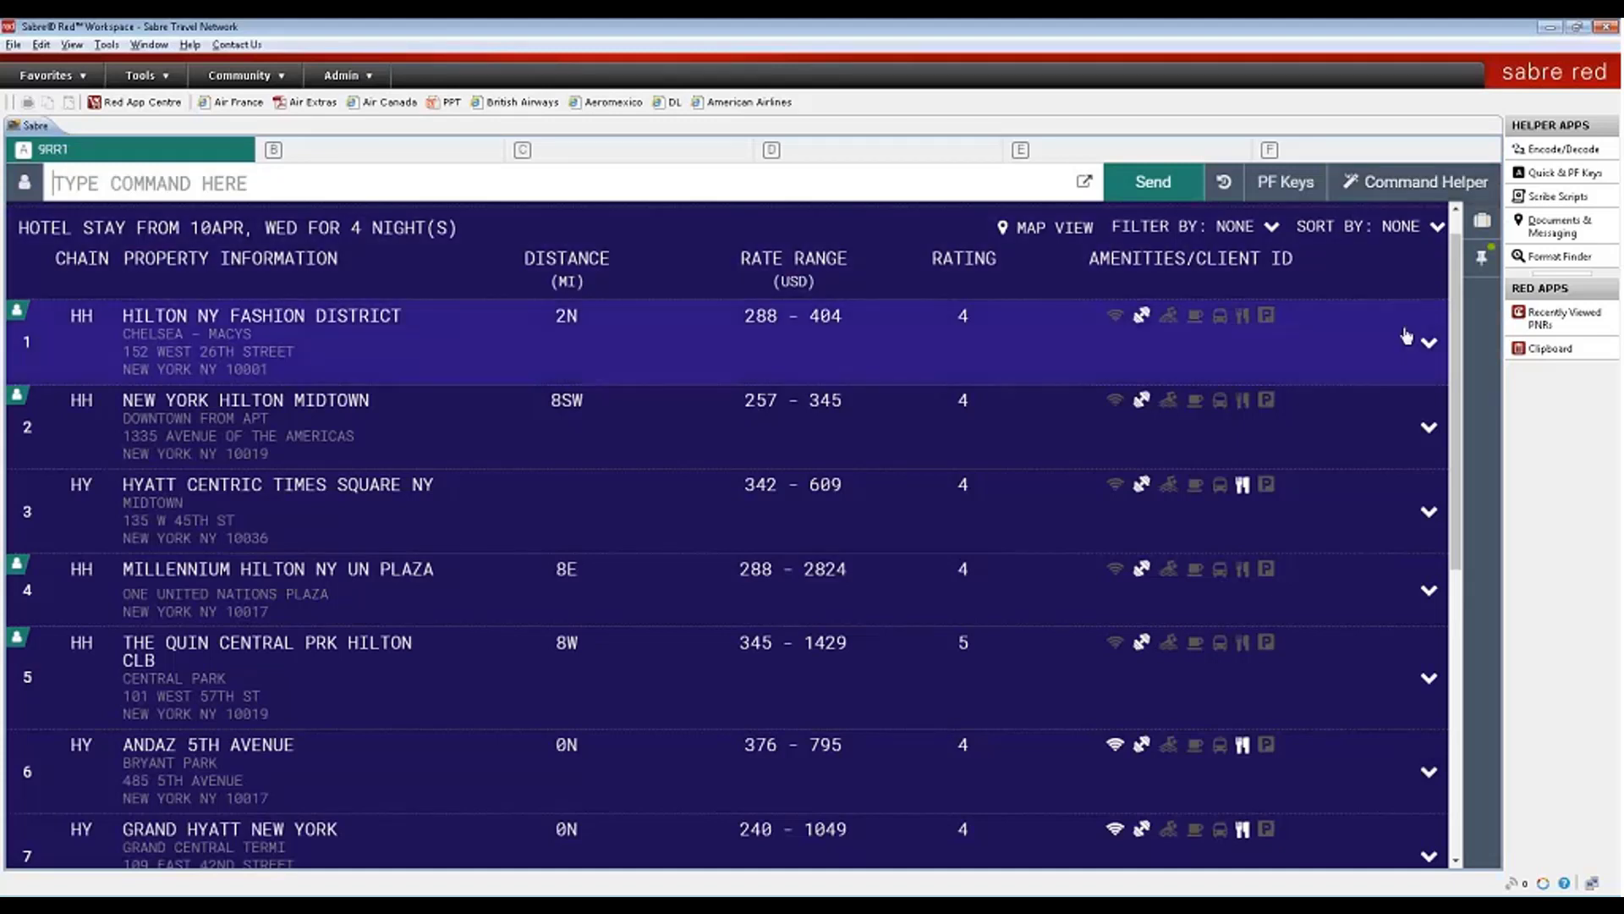
pyautogui.click(1425, 342)
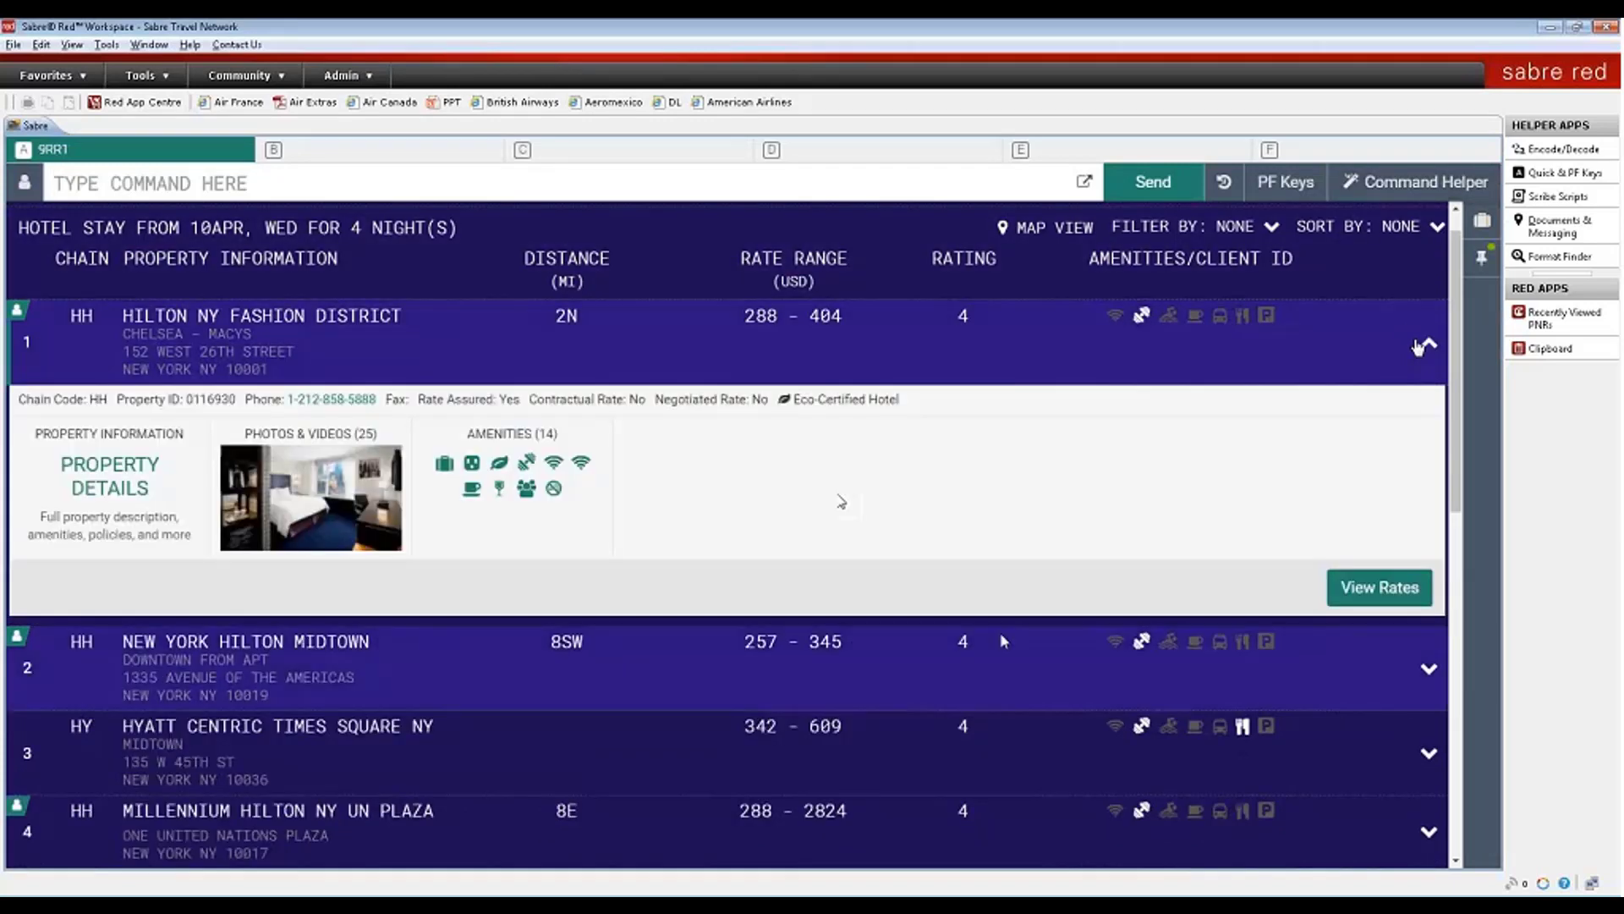
# - Book the Hilton NY Fashion District Flexible Rate (A04LV6) room at USD 299.00/night, Apr 10–14
pyautogui.click(1344, 595)
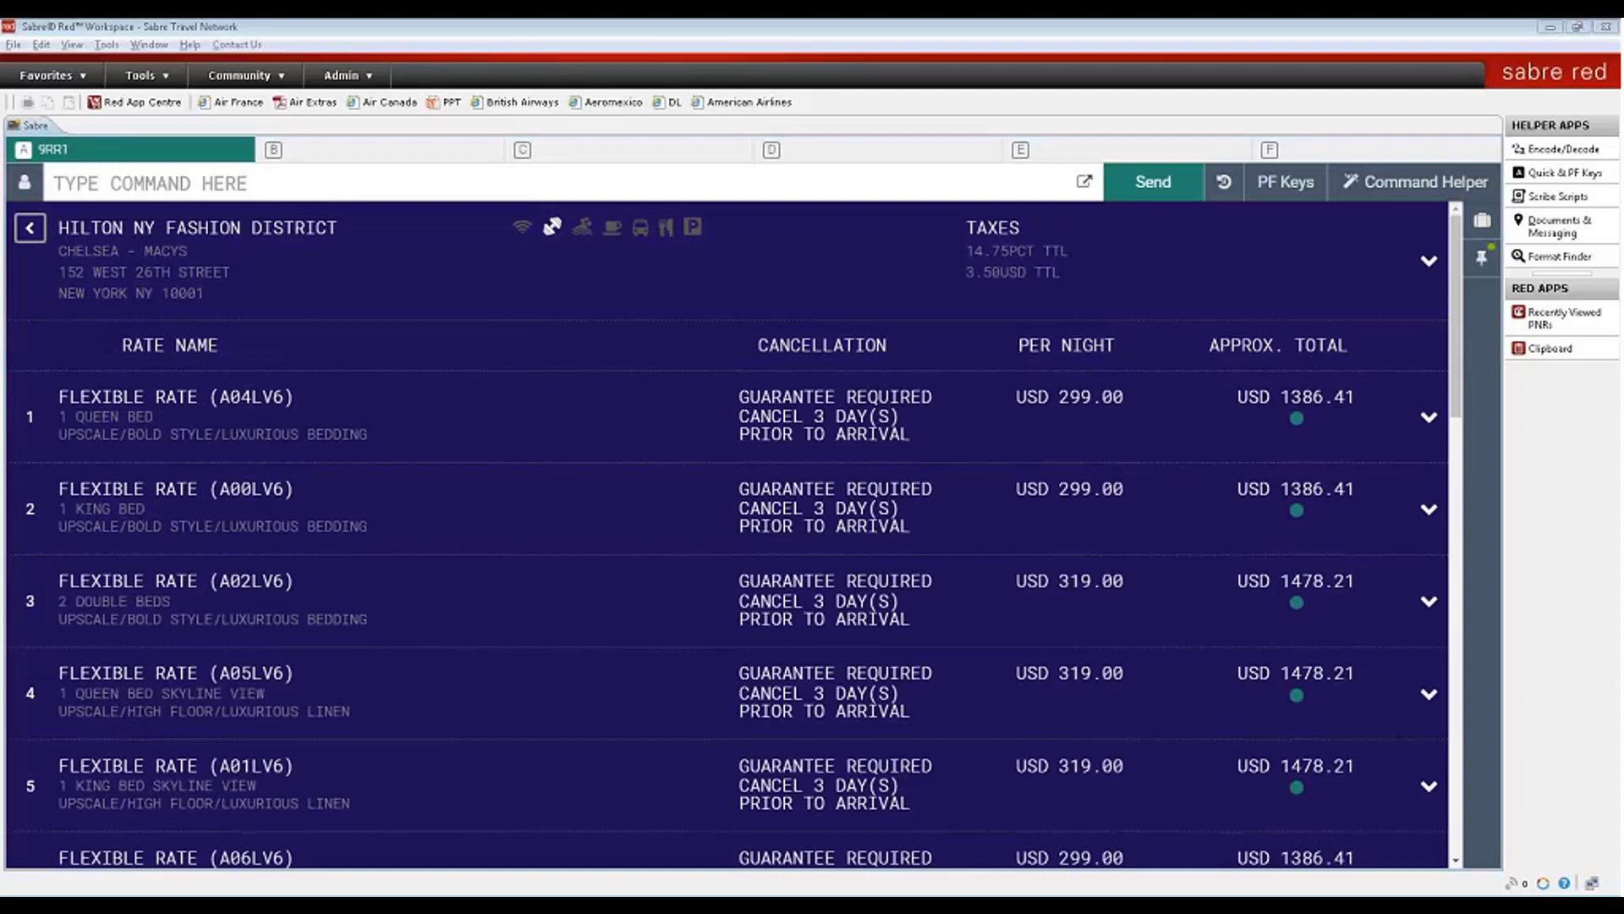
pyautogui.click(1429, 418)
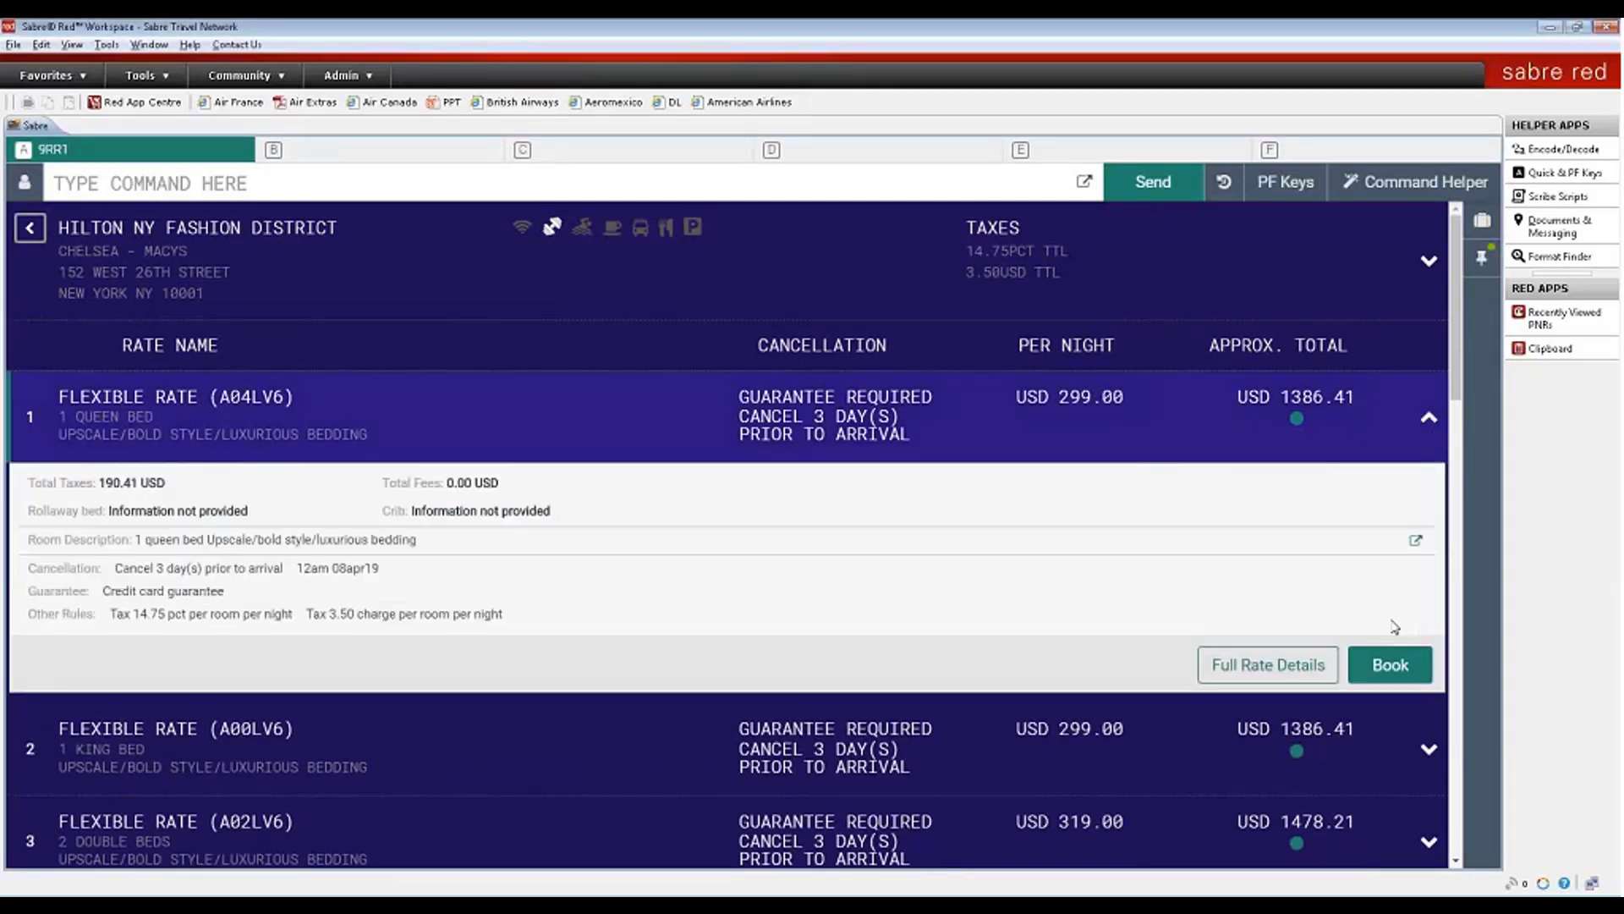
pyautogui.click(1392, 668)
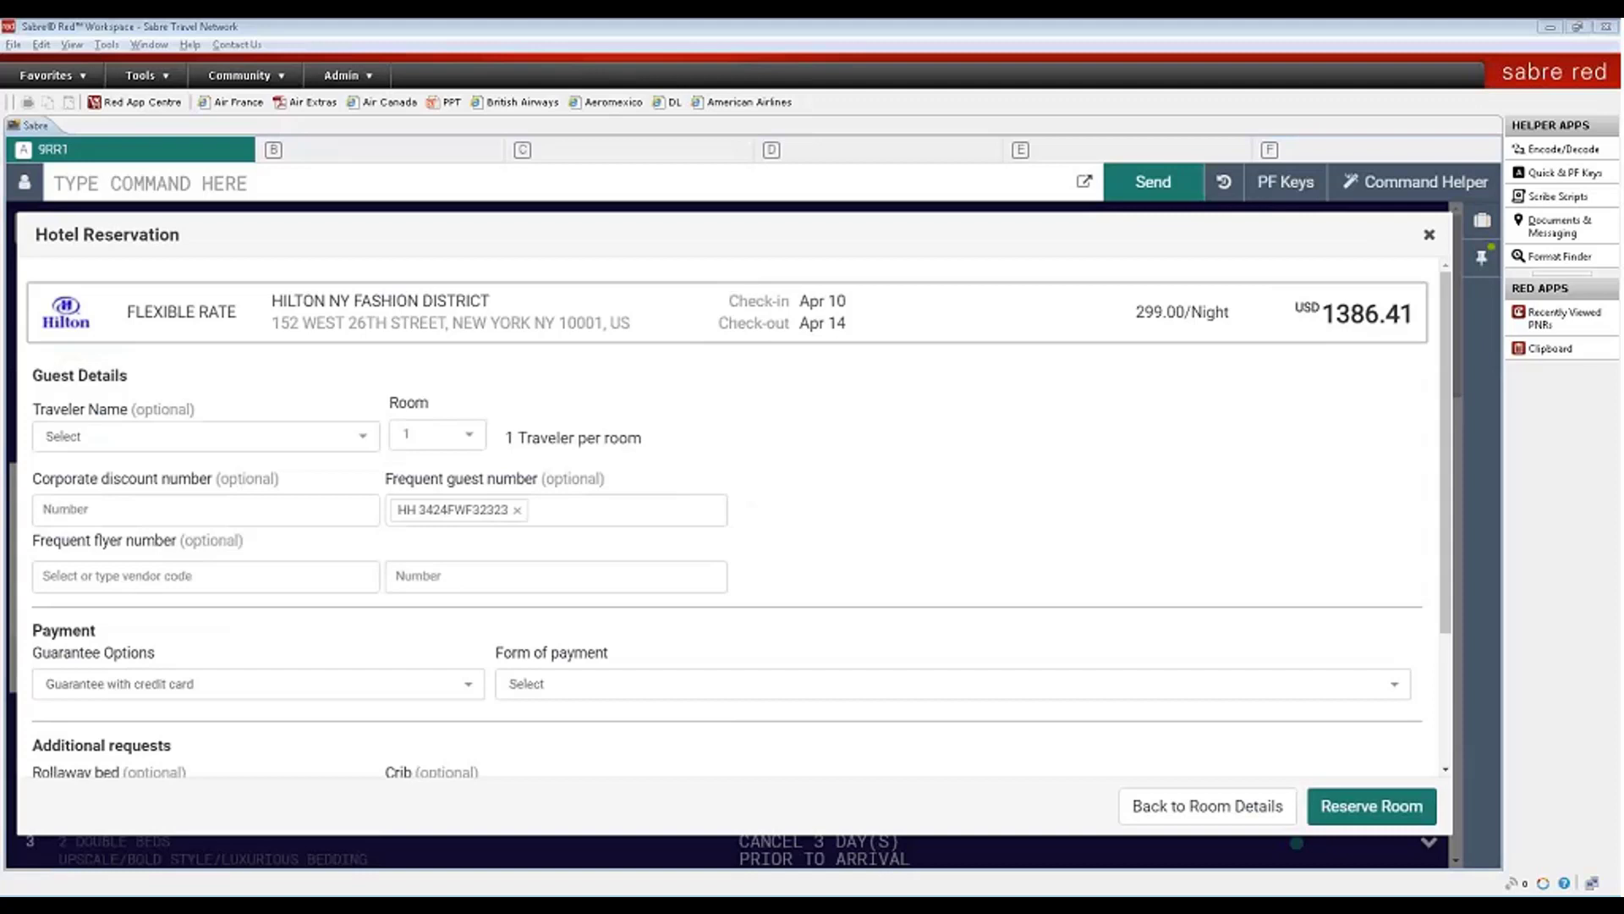
# - Guarantee the hotel stay by credit card, paying with the Leisure Hotel card
pyautogui.click(363, 689)
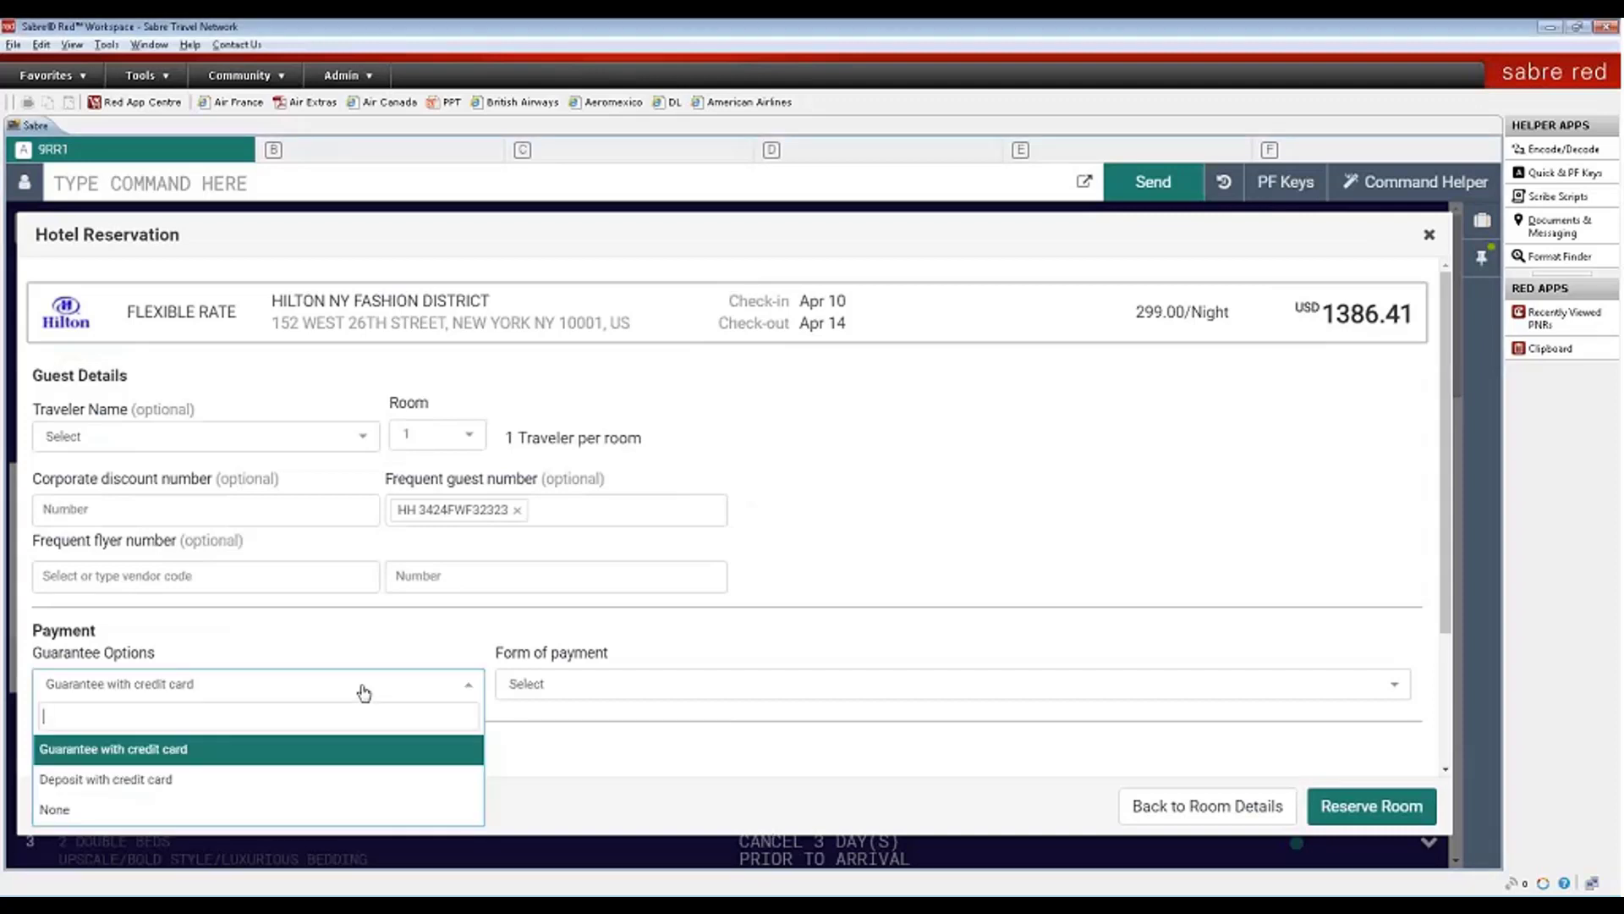
pyautogui.click(319, 750)
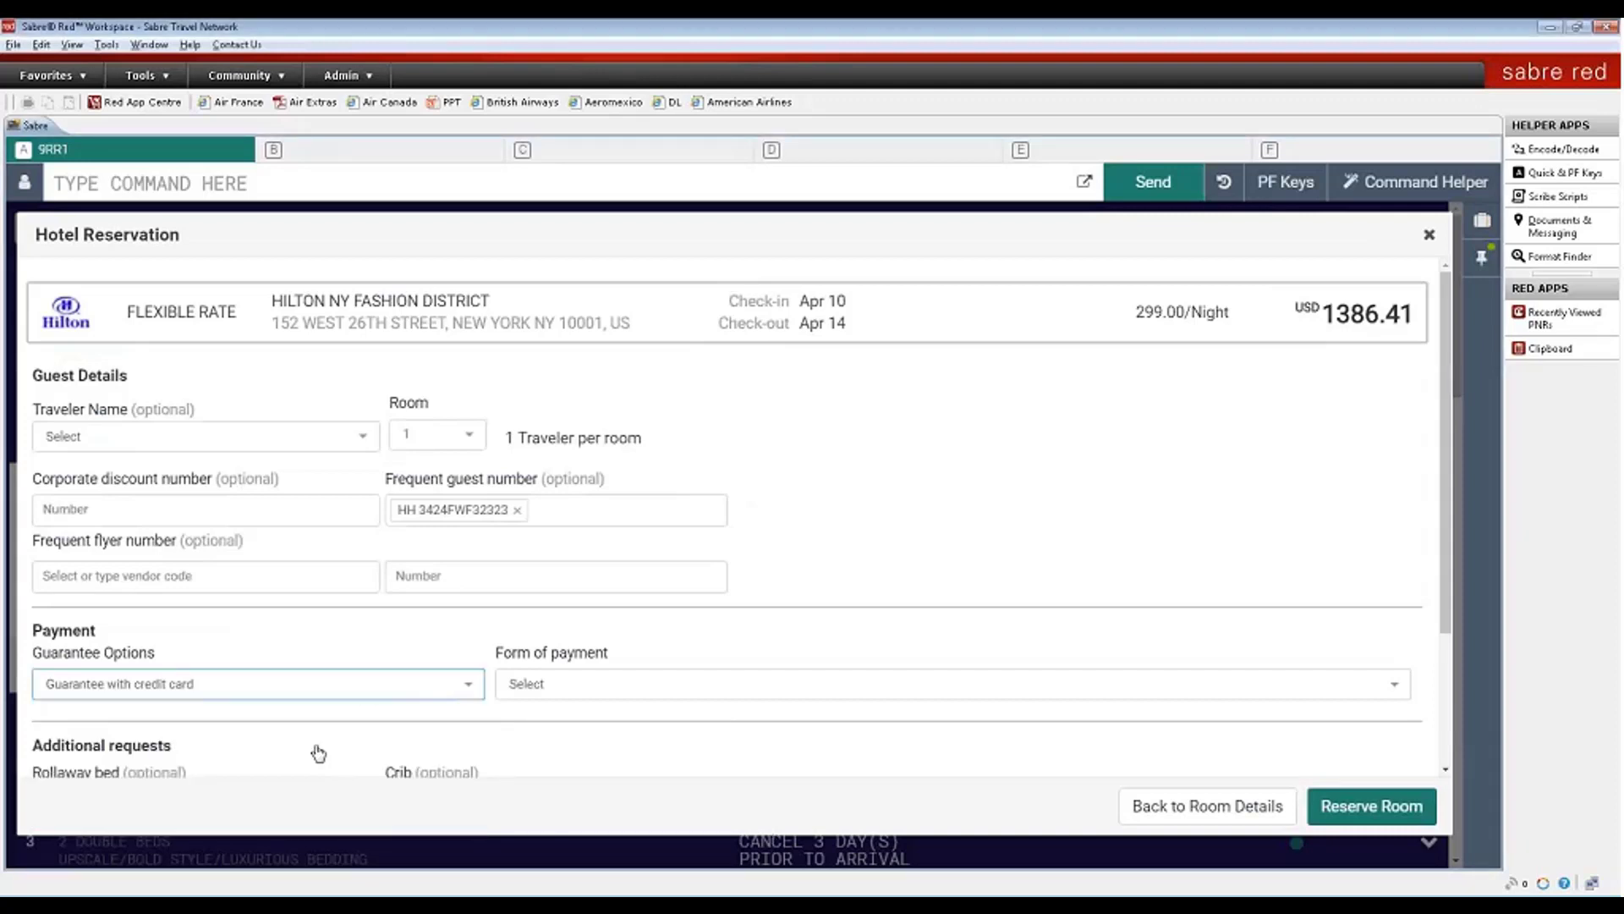
pyautogui.click(575, 685)
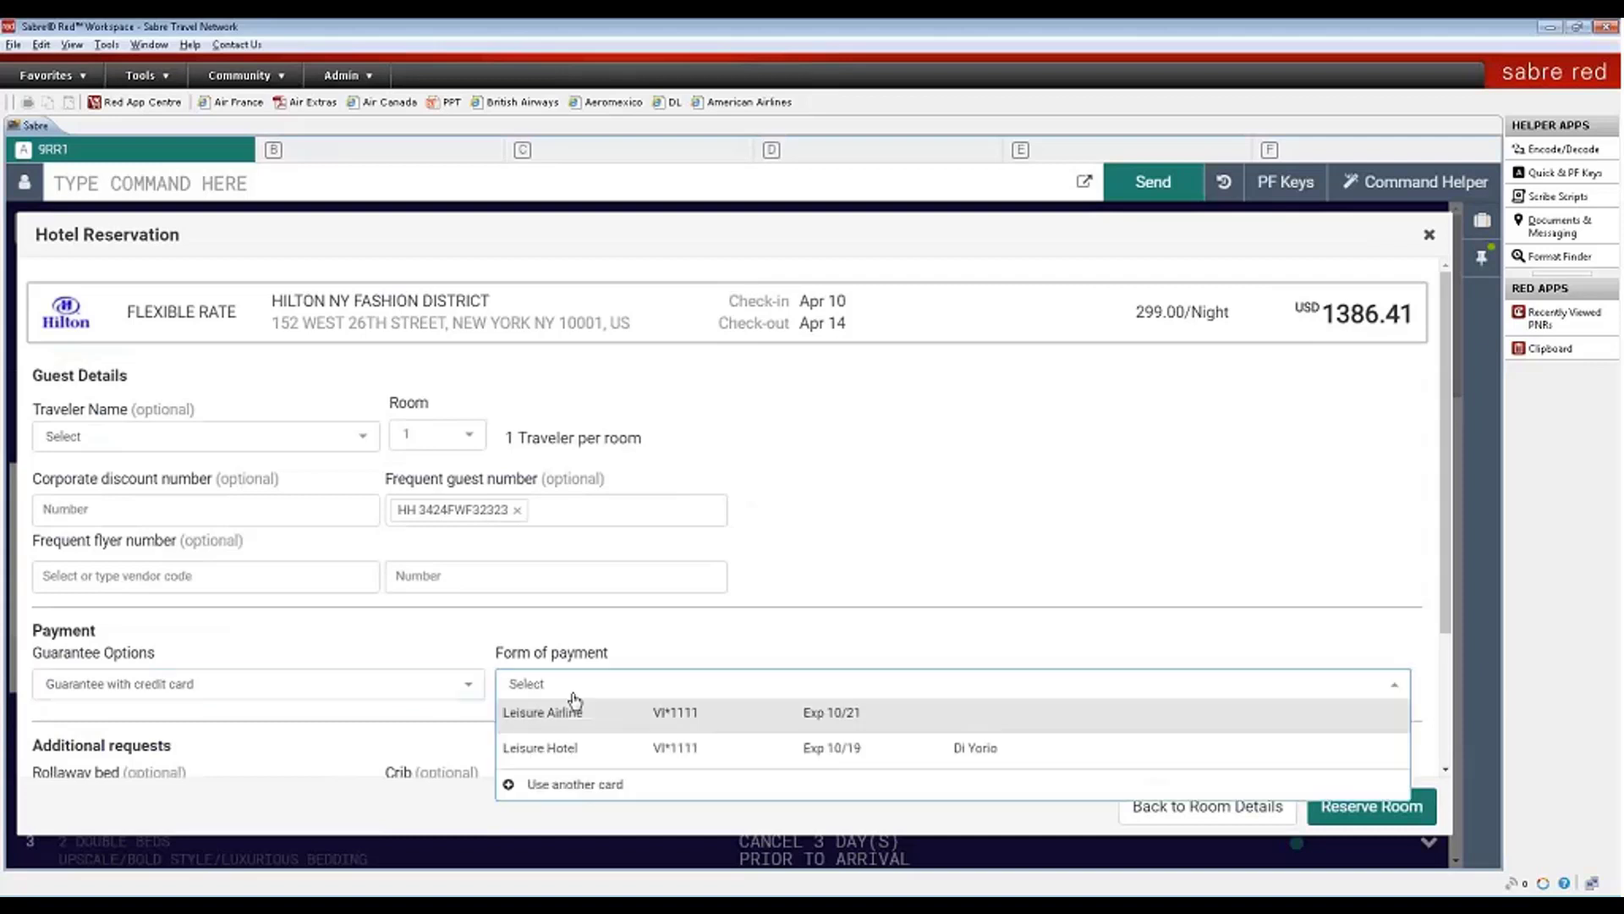
pyautogui.click(542, 749)
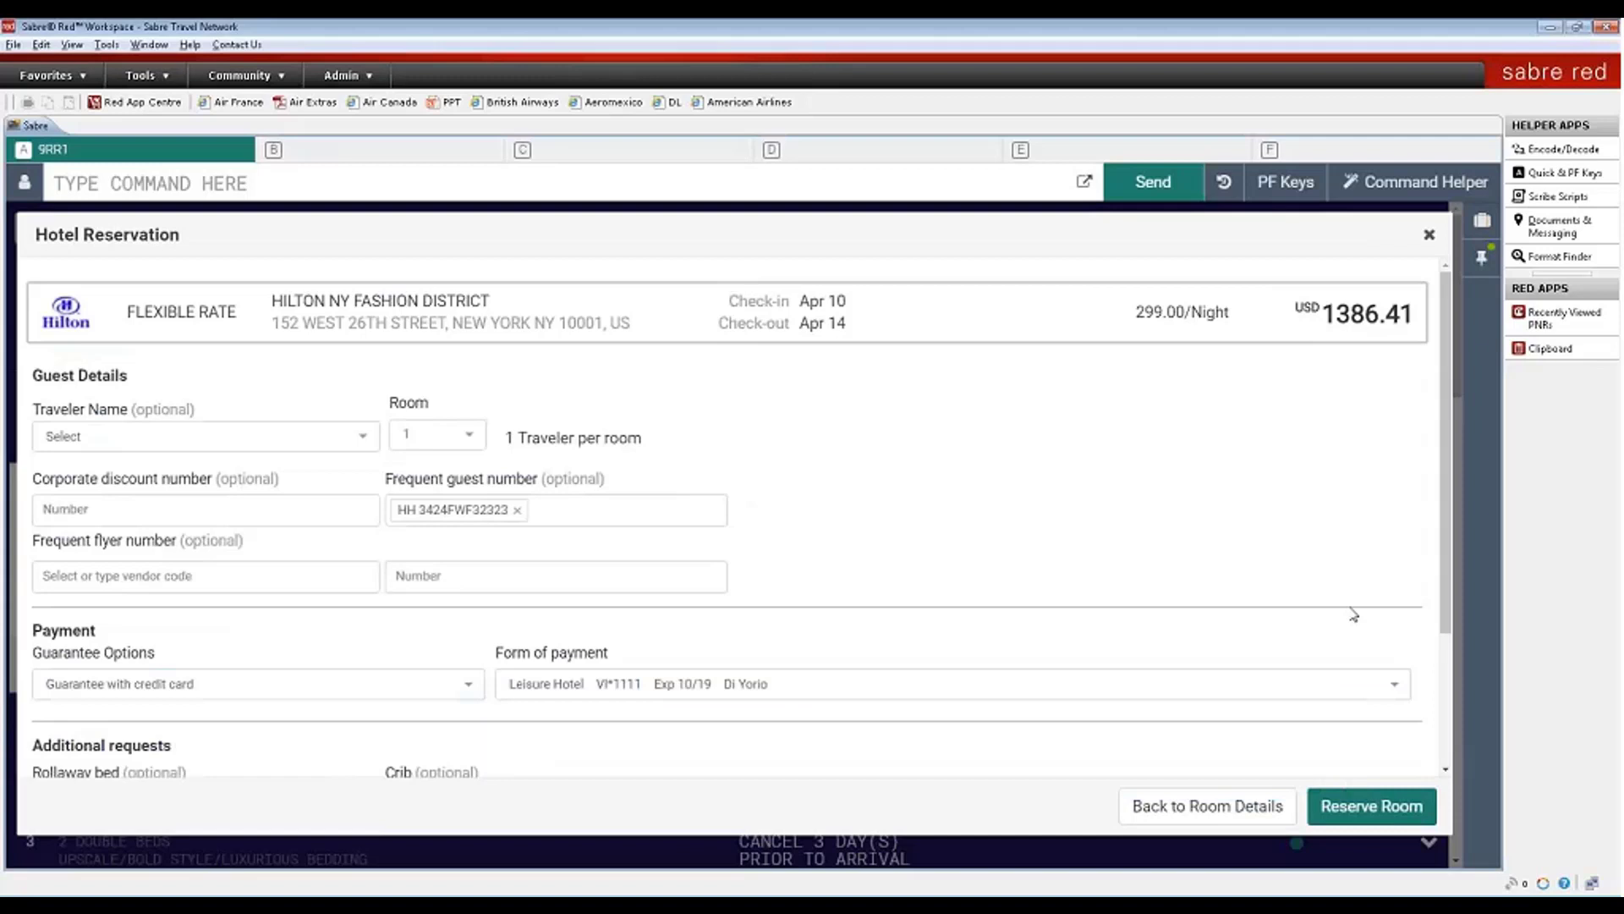
# - Add 'test booking' as supplemental information and reserve the room
pyautogui.moveTo(1444, 605); pyautogui.dragTo(1446, 767)
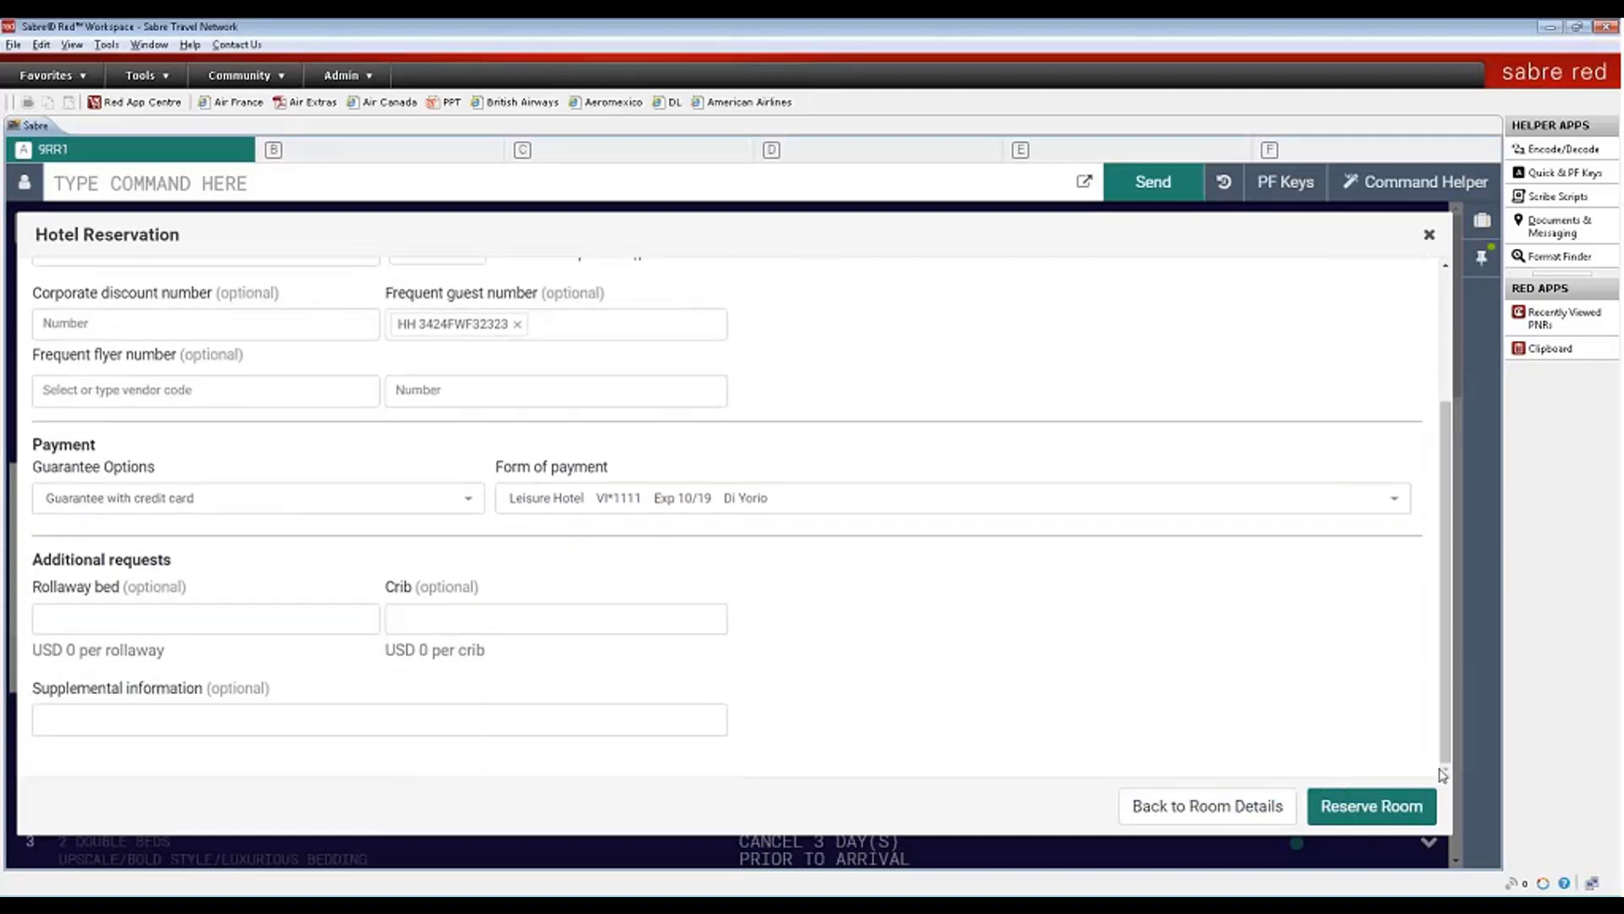
pyautogui.click(444, 717)
pyautogui.write('test')
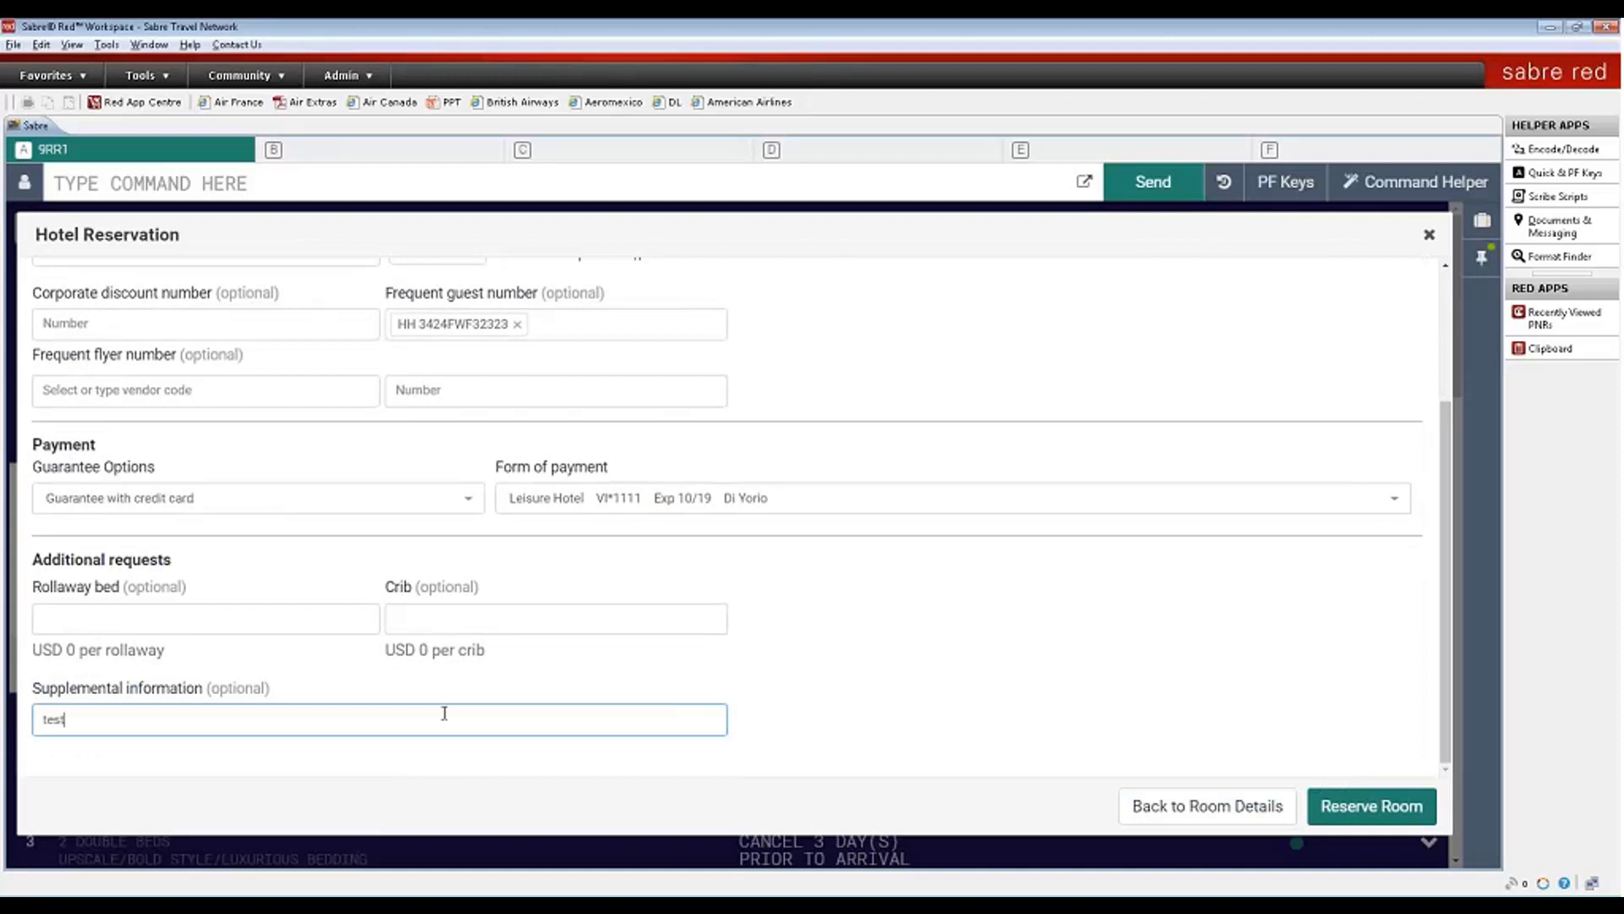
pyautogui.write(' booking')
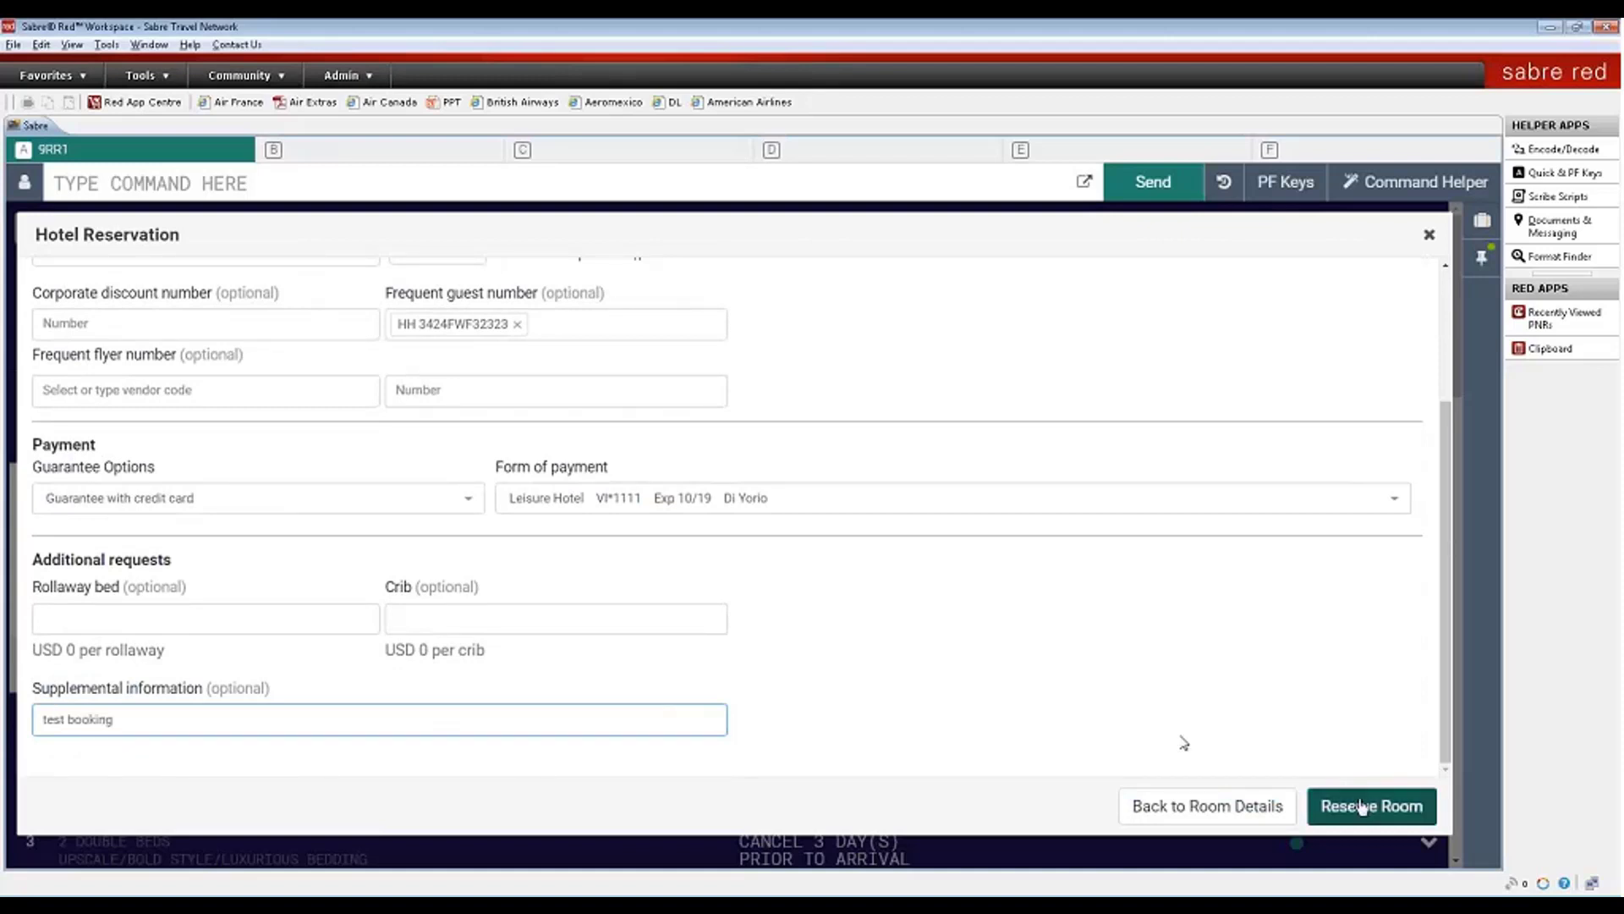
pyautogui.click(1362, 807)
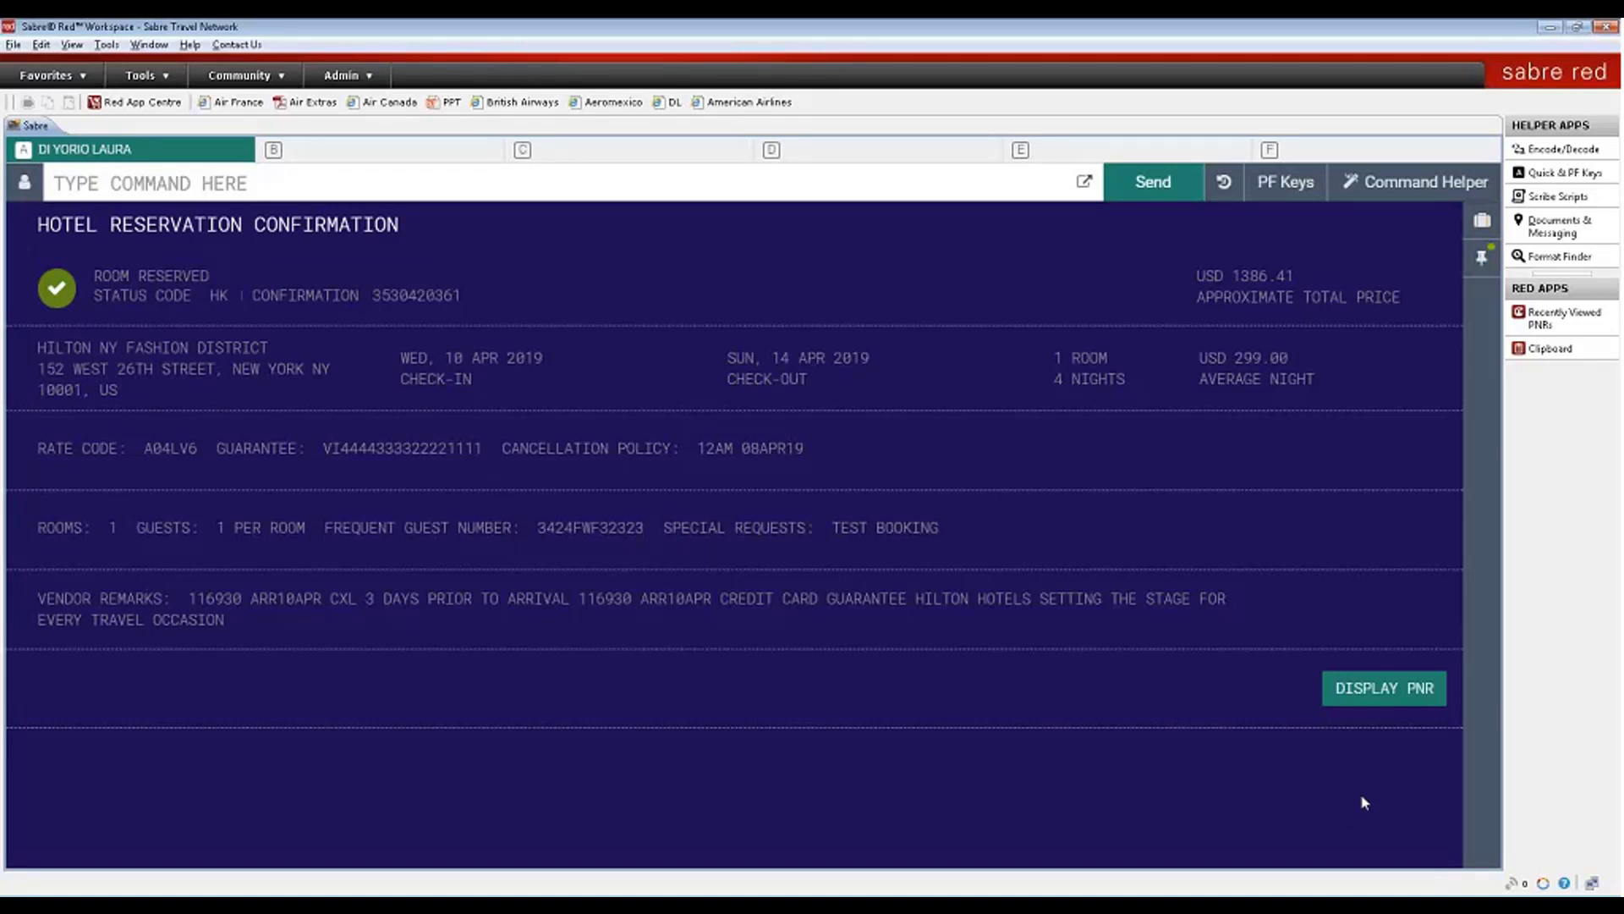
pyautogui.moveTo(37, 347); pyautogui.dragTo(1357, 385)
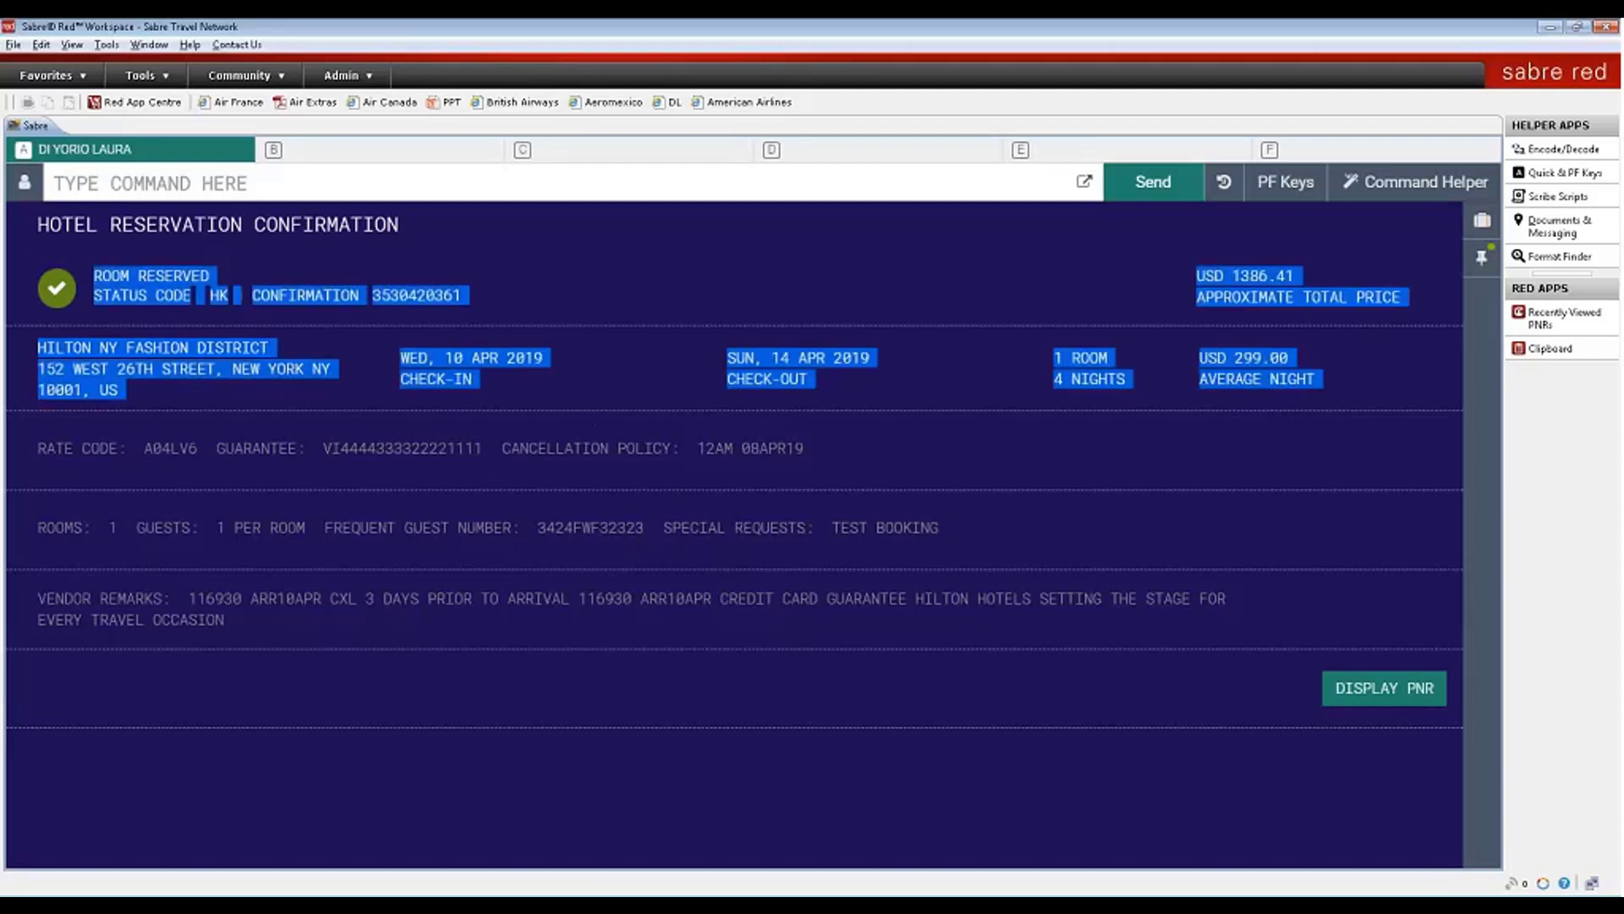
pyautogui.moveTo(1372, 531); pyautogui.dragTo(1572, 672)
pyautogui.click(1571, 672)
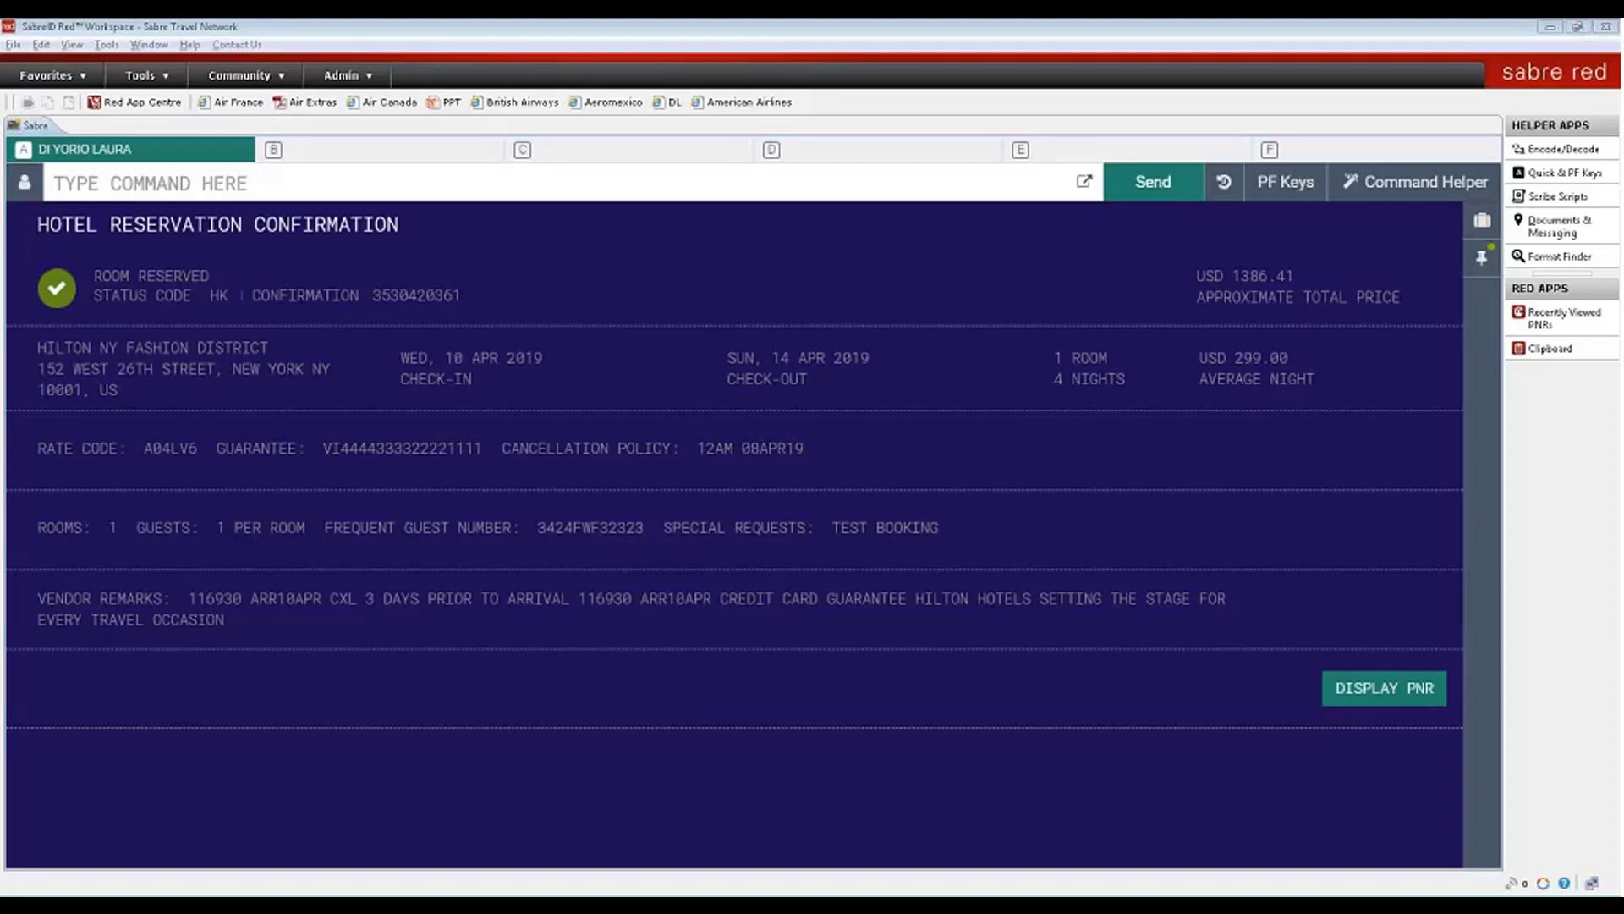
pyautogui.click(947, 185)
pyautogui.write('DIX')
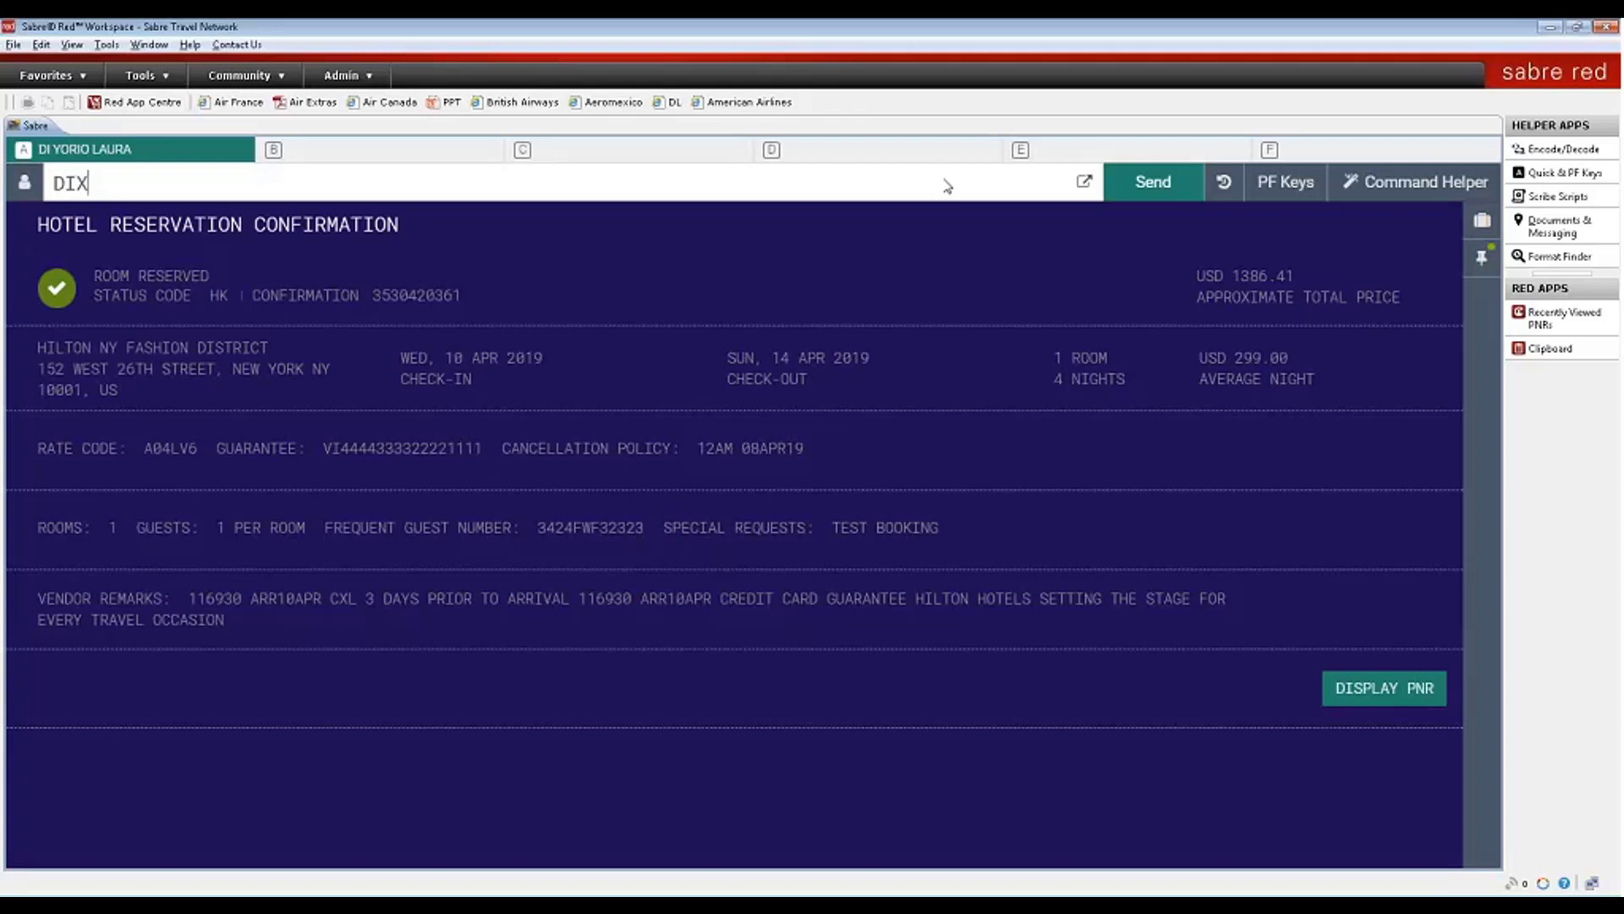
# - After a DIX attempt, add the received-from entry and ticketing time limit 7TAW14FEB/
pyautogui.press('Return')
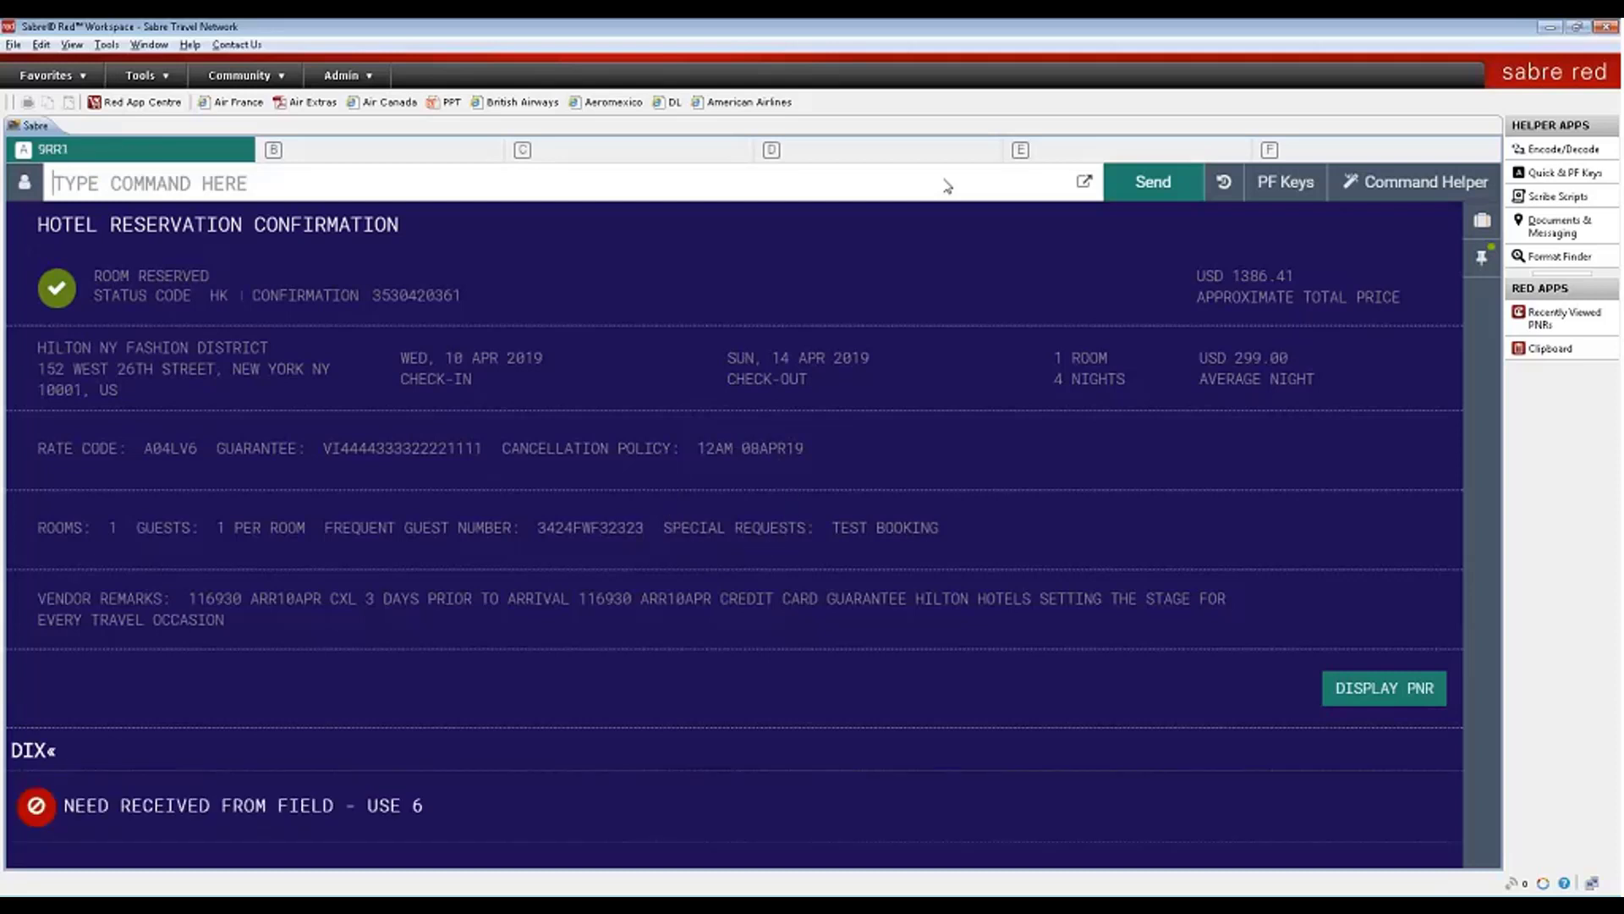
pyautogui.write('6LAURA')
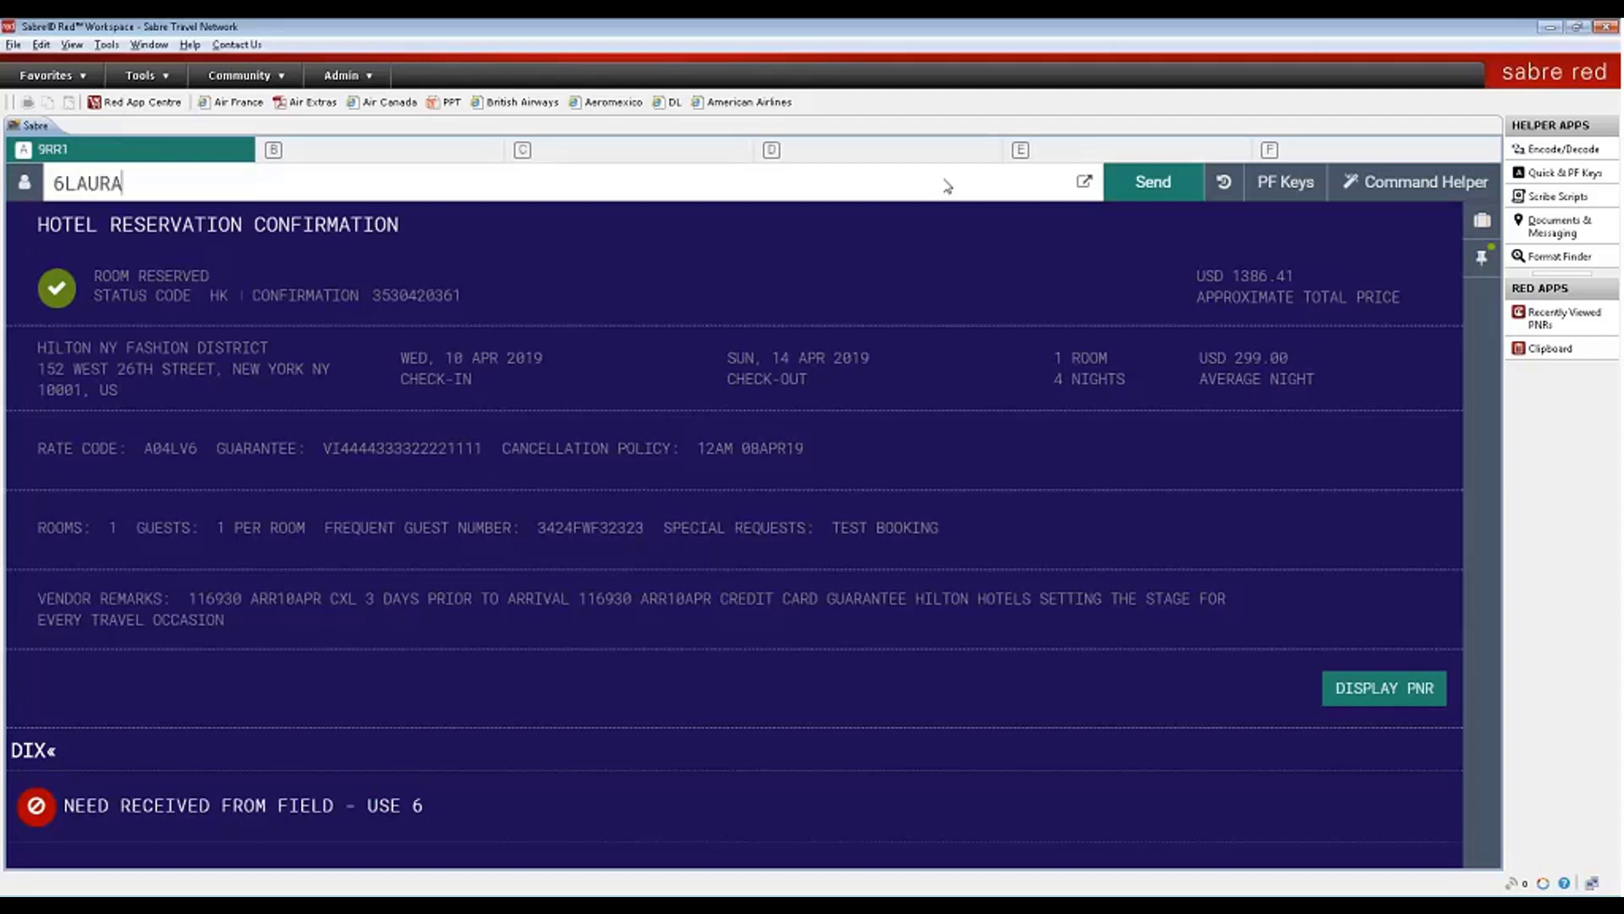
pyautogui.press('Return')
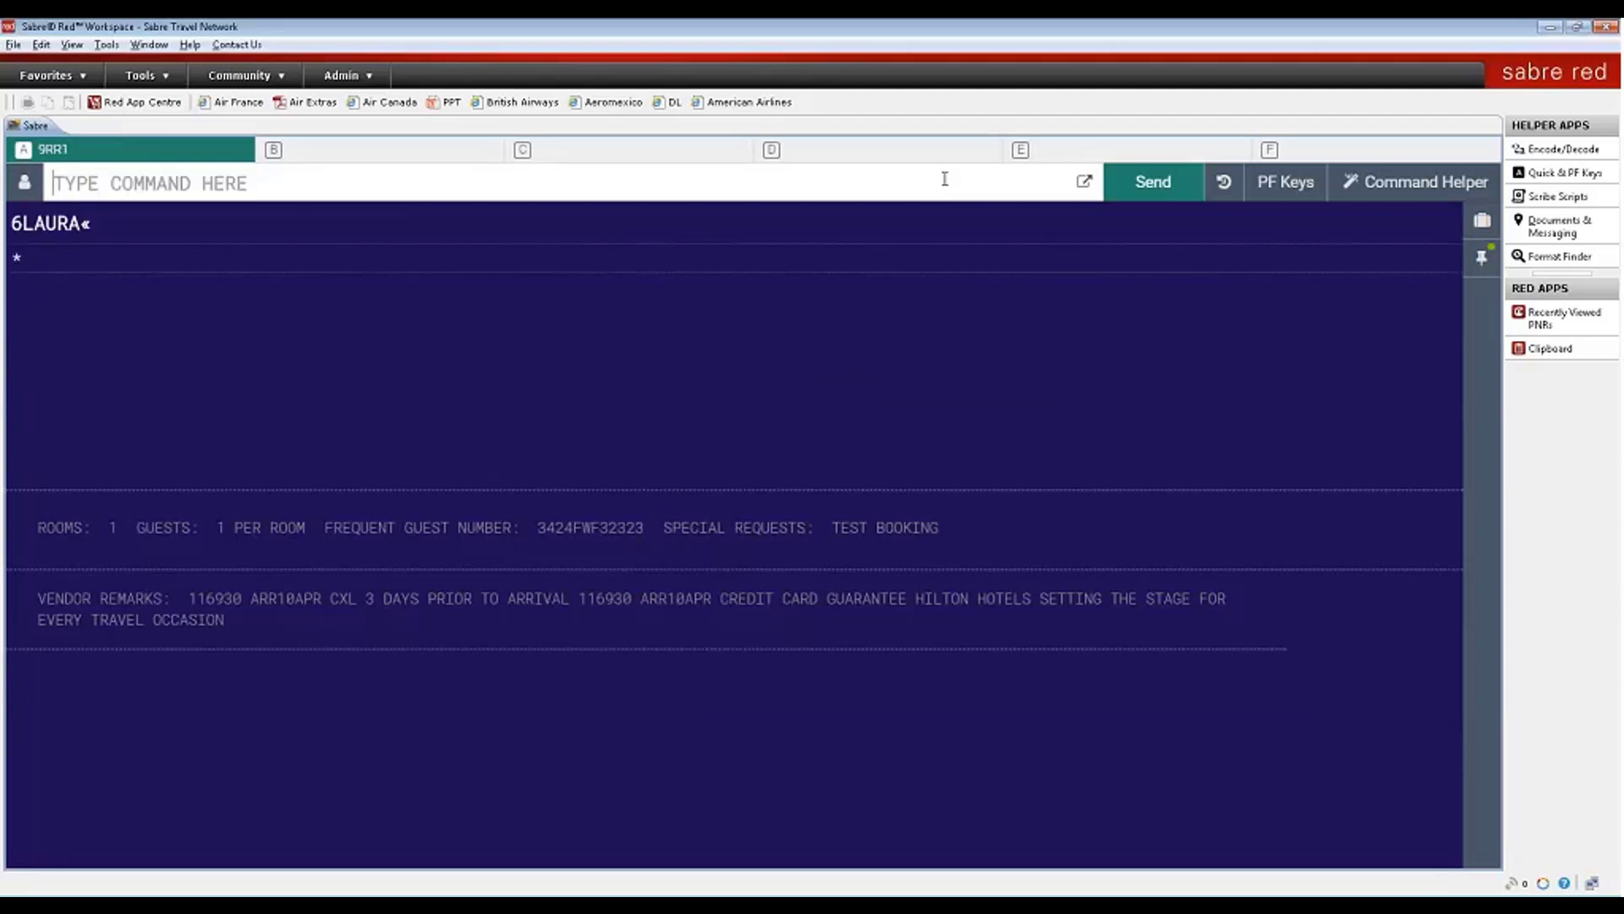
pyautogui.write('7TAW1')
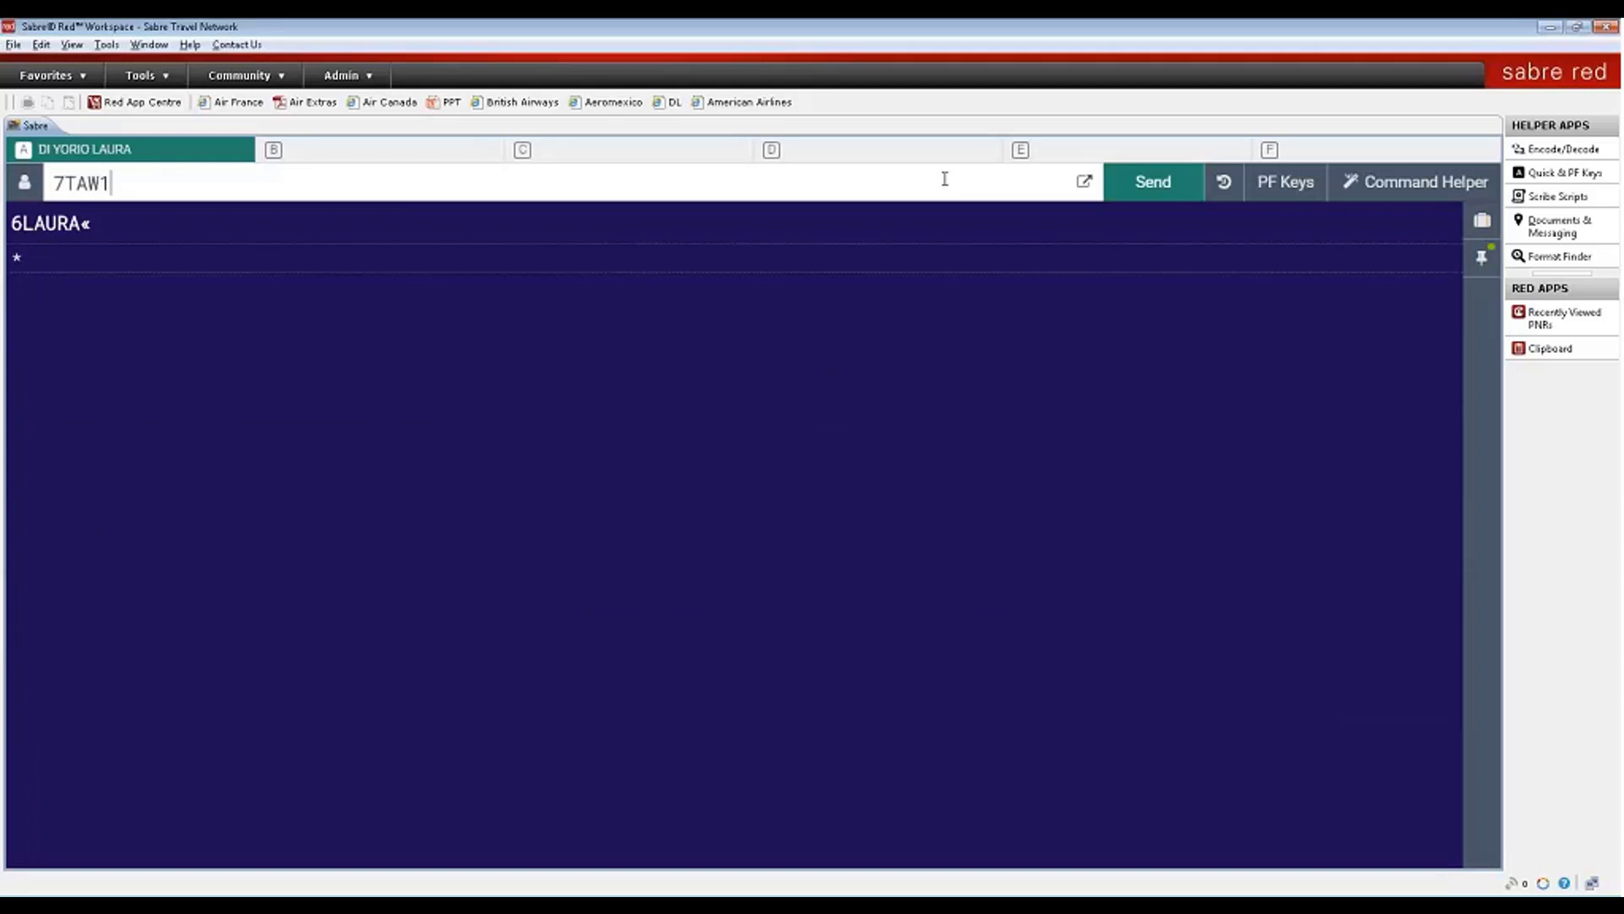
pyautogui.write('4FEB/')
pyautogui.press('Return')
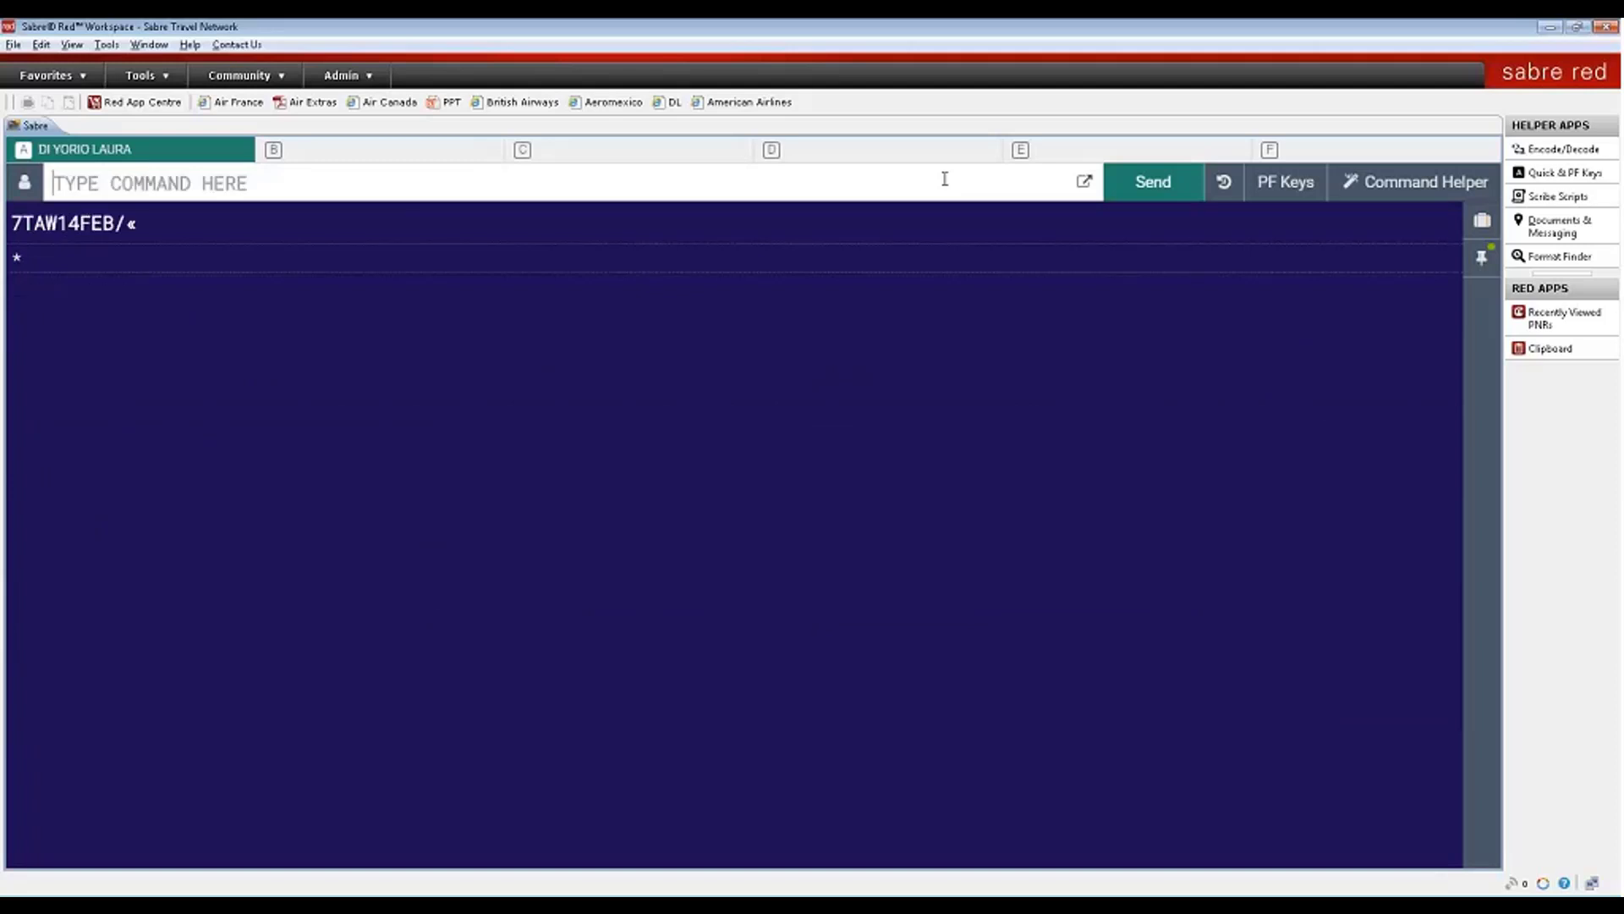
# - Retry DIX and select the returned 'MANUALLY LINK NAMES TO THE CORRECT PQ' error
pyautogui.write('DIX')
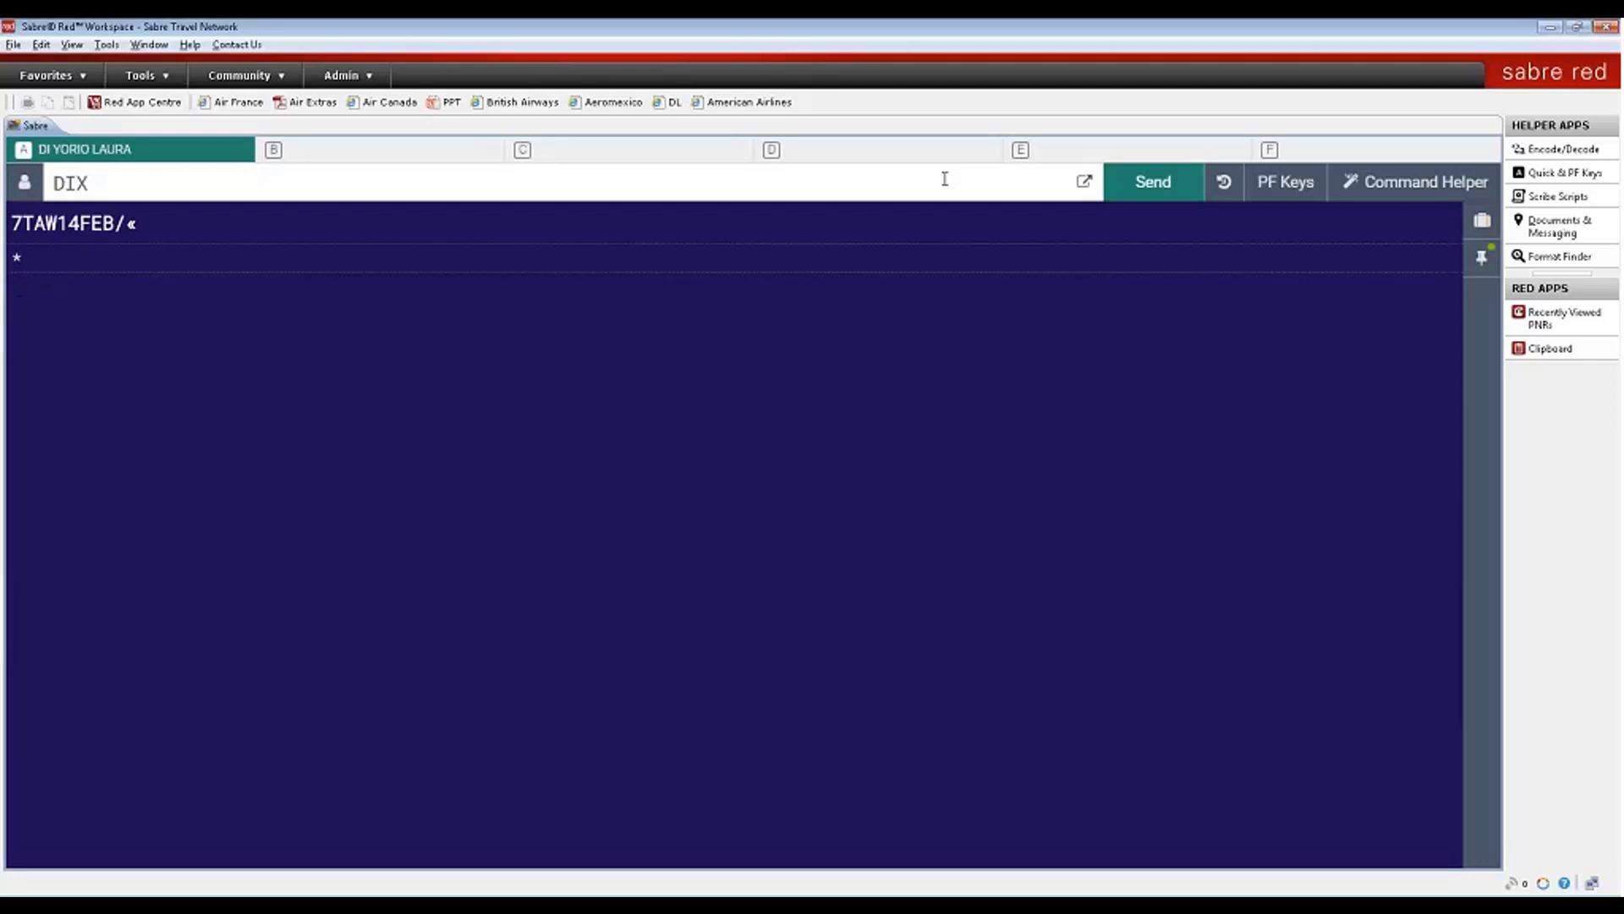
pyautogui.press('Return')
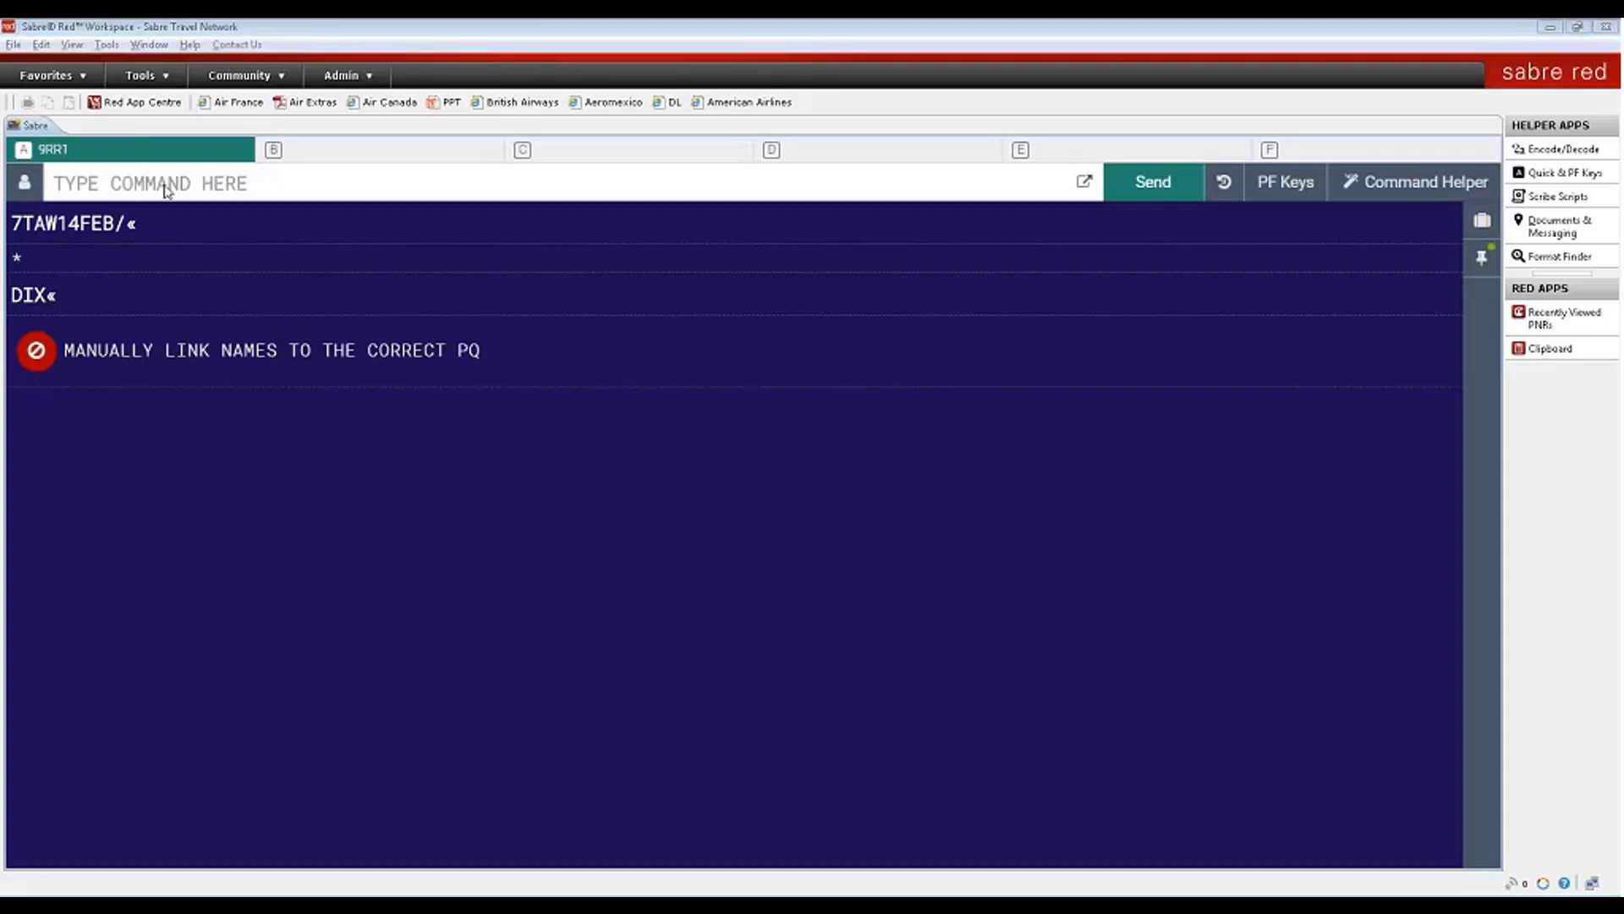
pyautogui.click(117, 186)
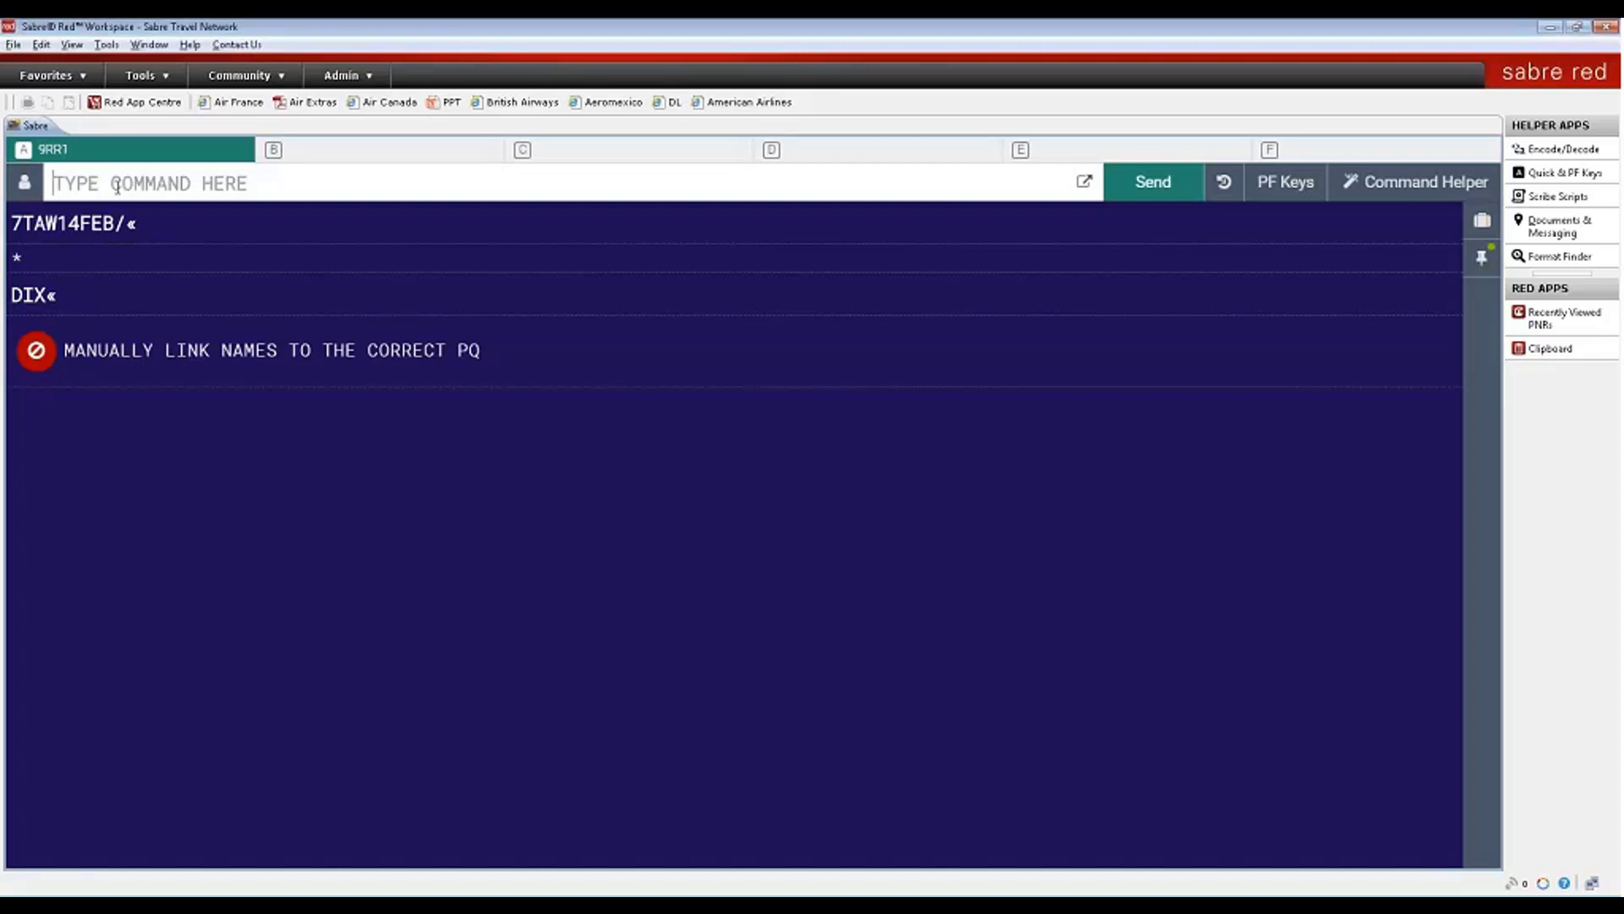
pyautogui.moveTo(74, 350); pyautogui.dragTo(481, 350)
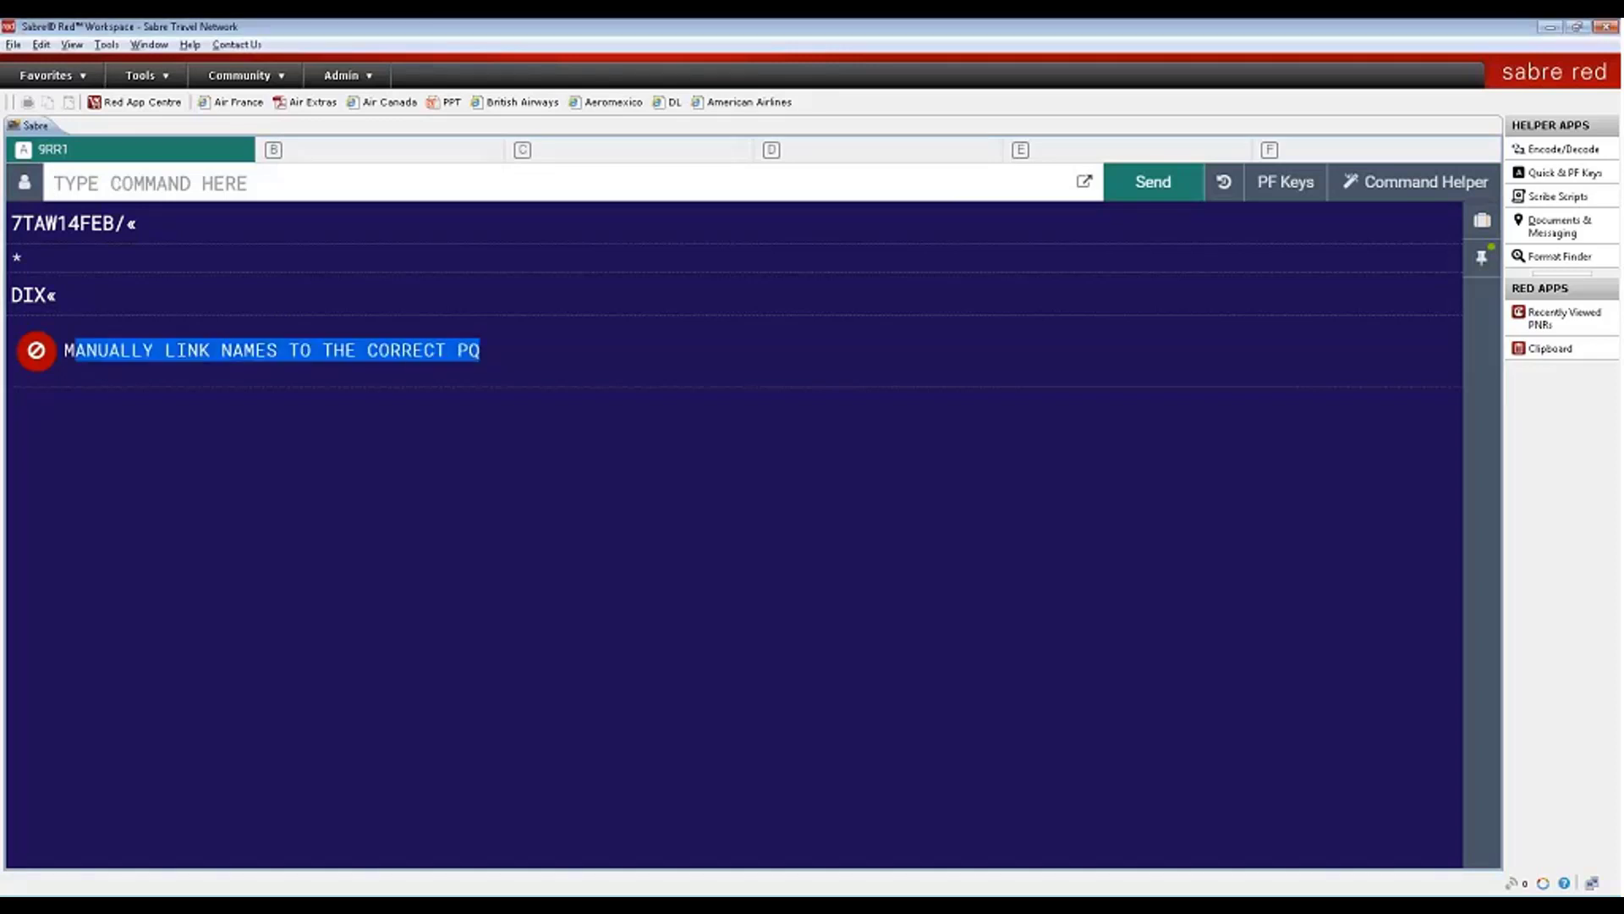
# - Display the full booking record from the trip summary and view its price quotes
pyautogui.click(116, 183)
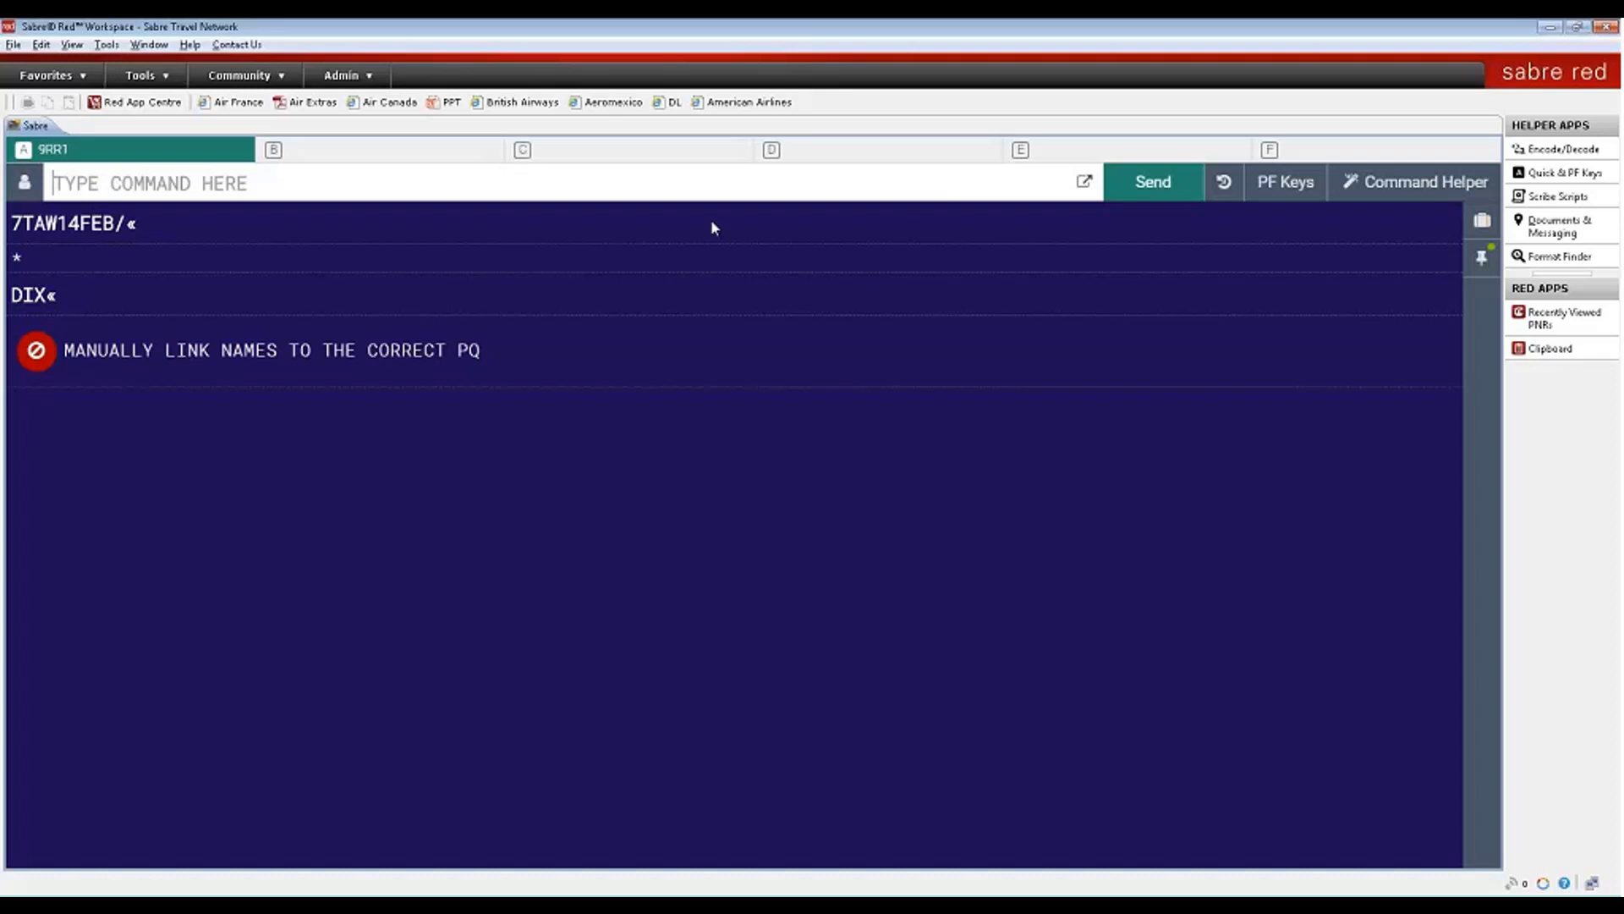
pyautogui.click(1485, 222)
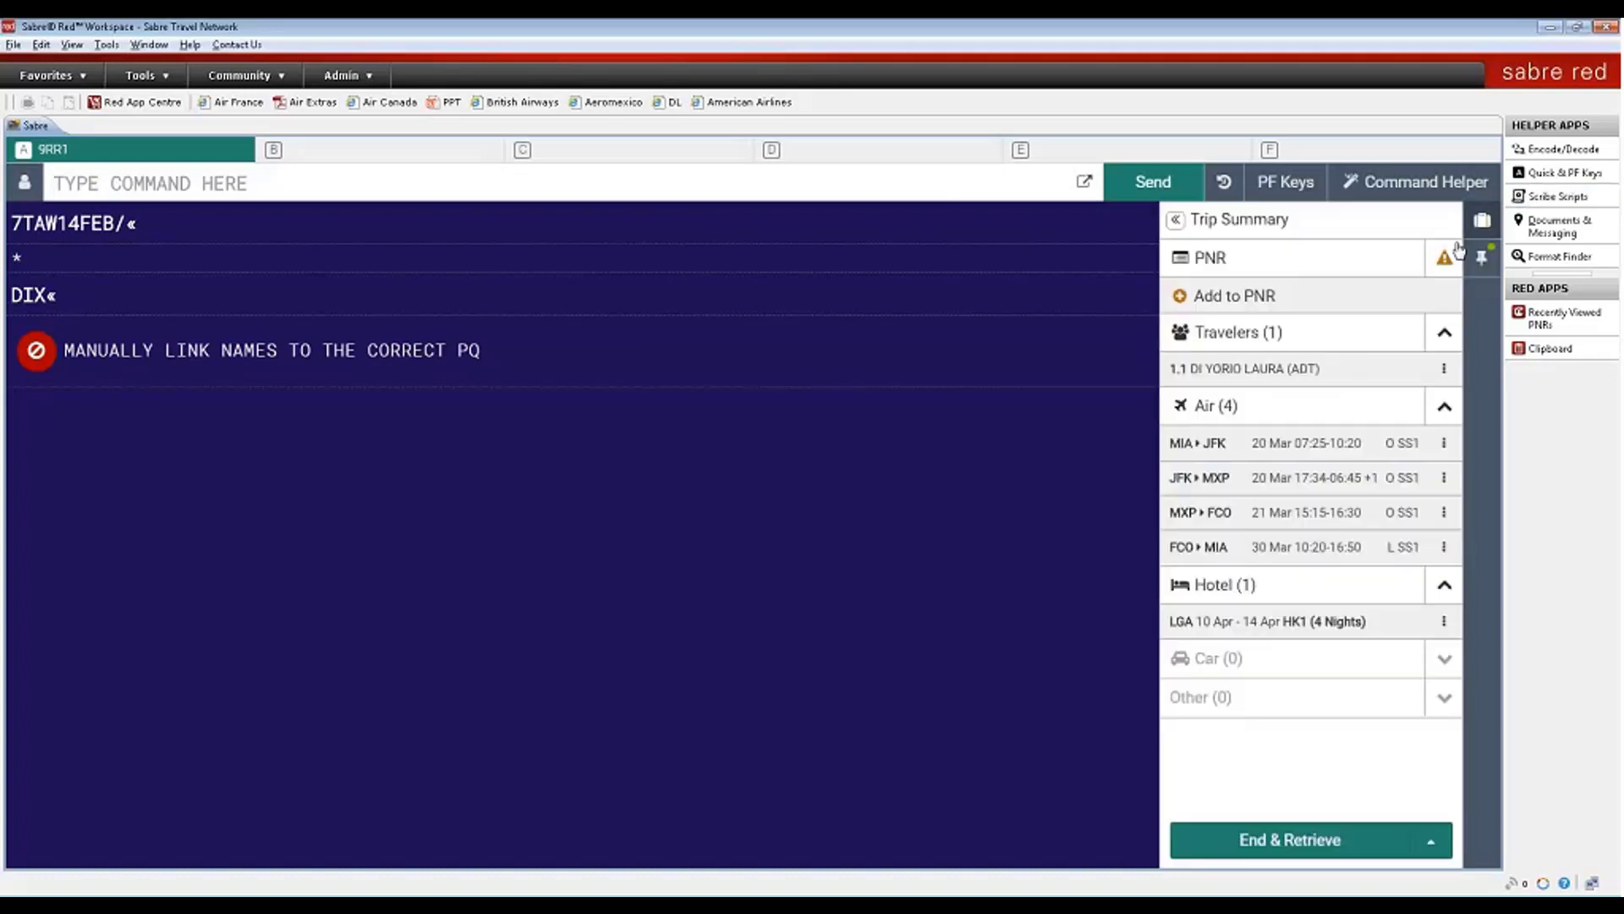
pyautogui.click(1218, 272)
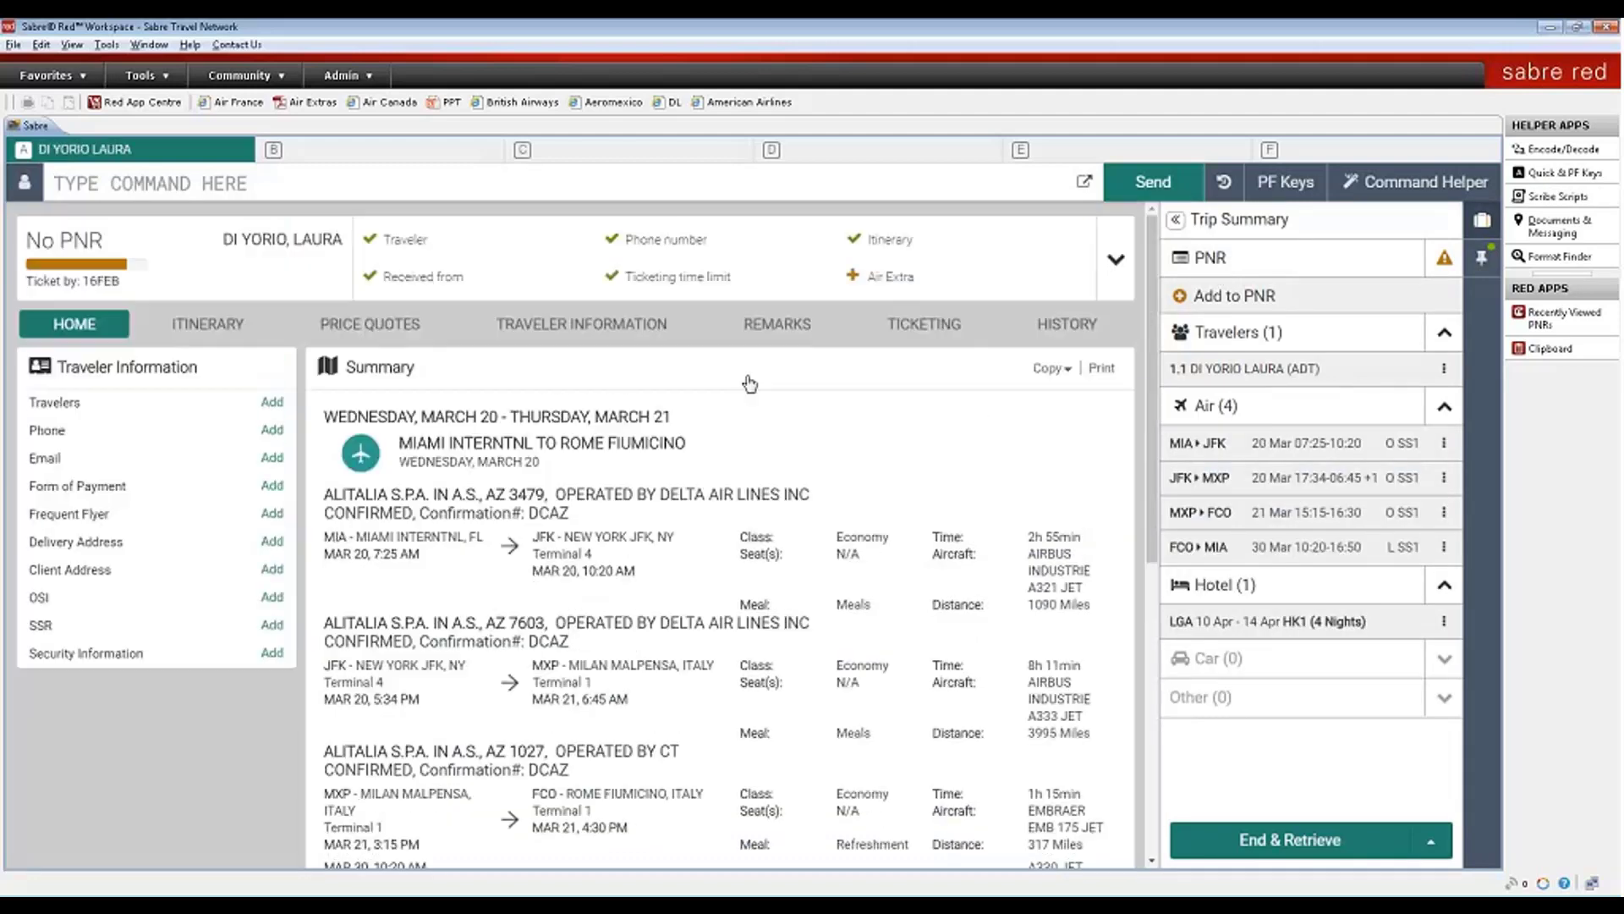
pyautogui.click(357, 330)
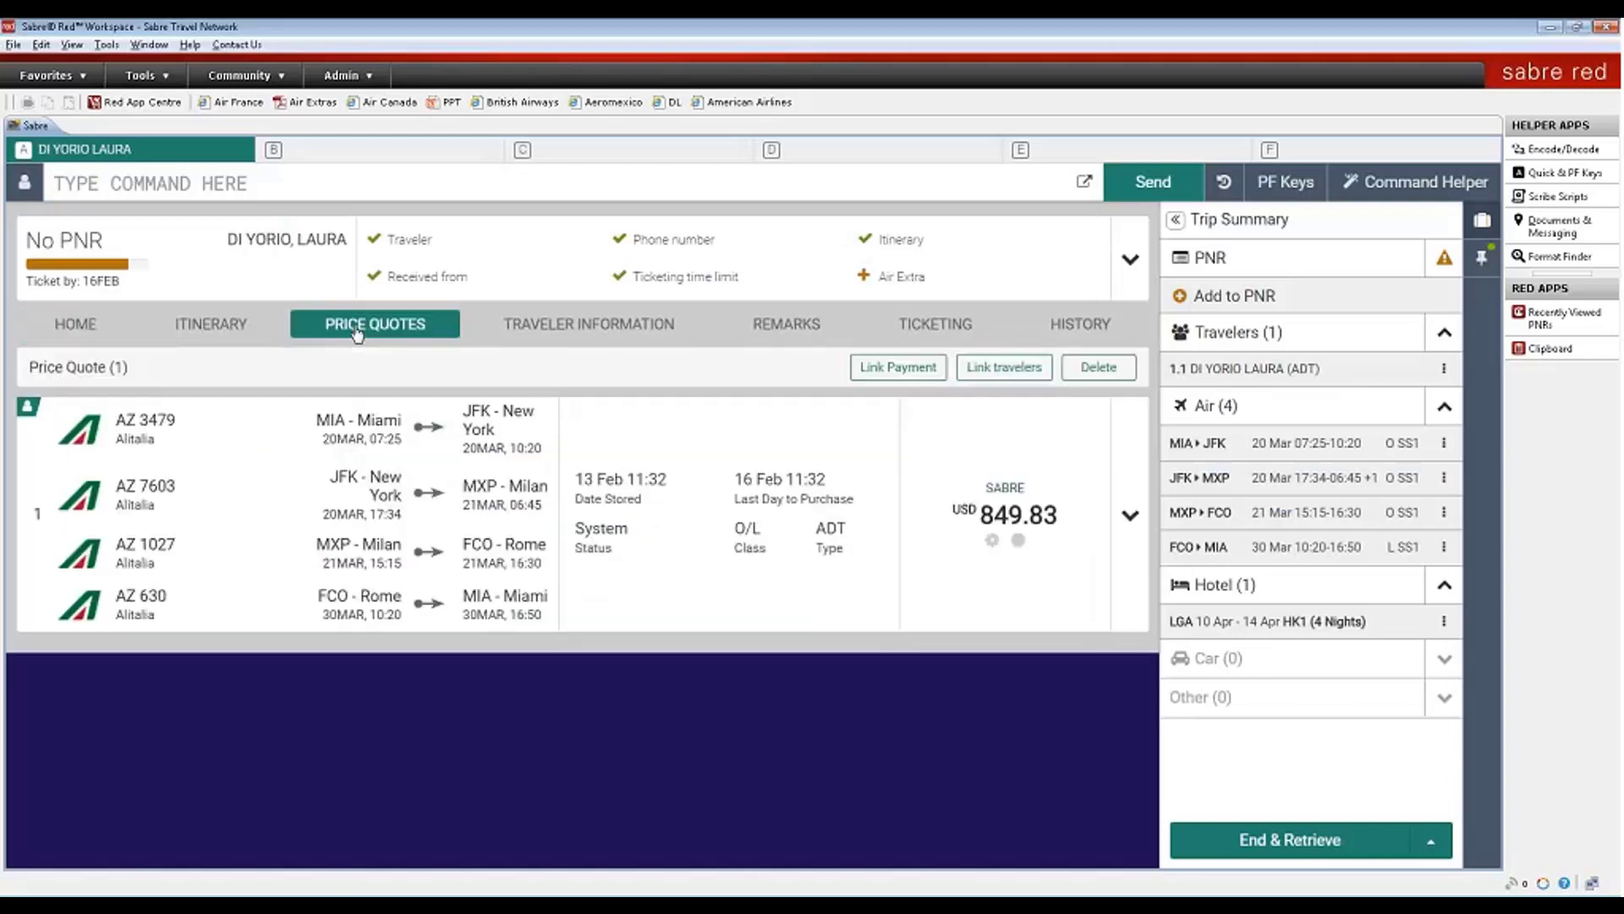
# - Link adult traveler 1.1 to the USD 849.83 price quote and save
pyautogui.click(1031, 369)
pyautogui.click(754, 554)
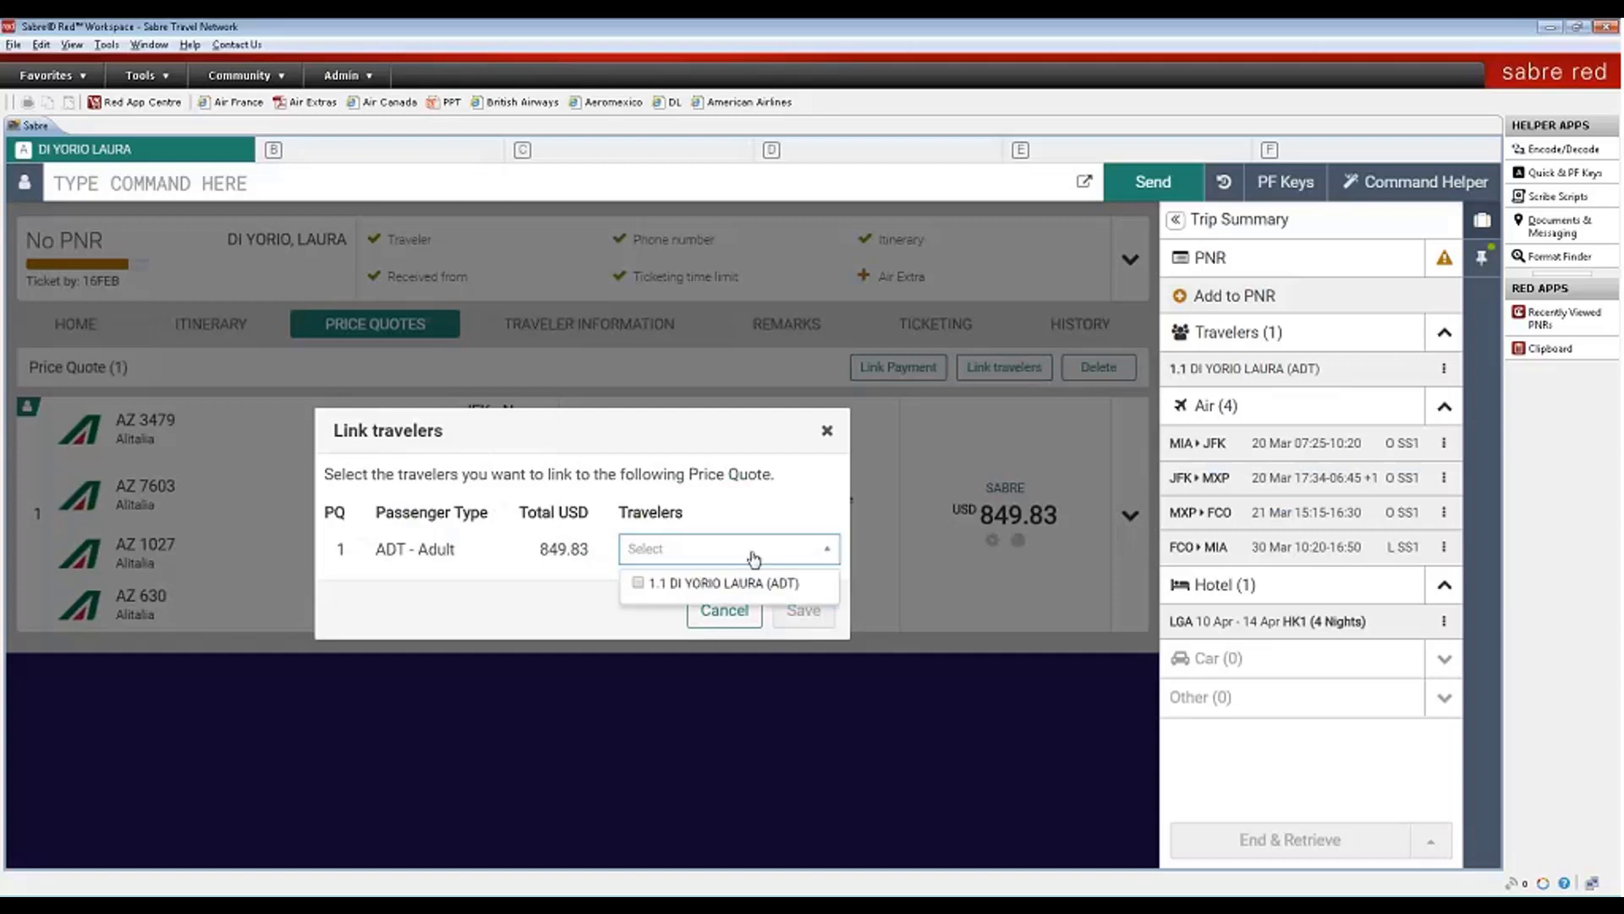
pyautogui.click(638, 585)
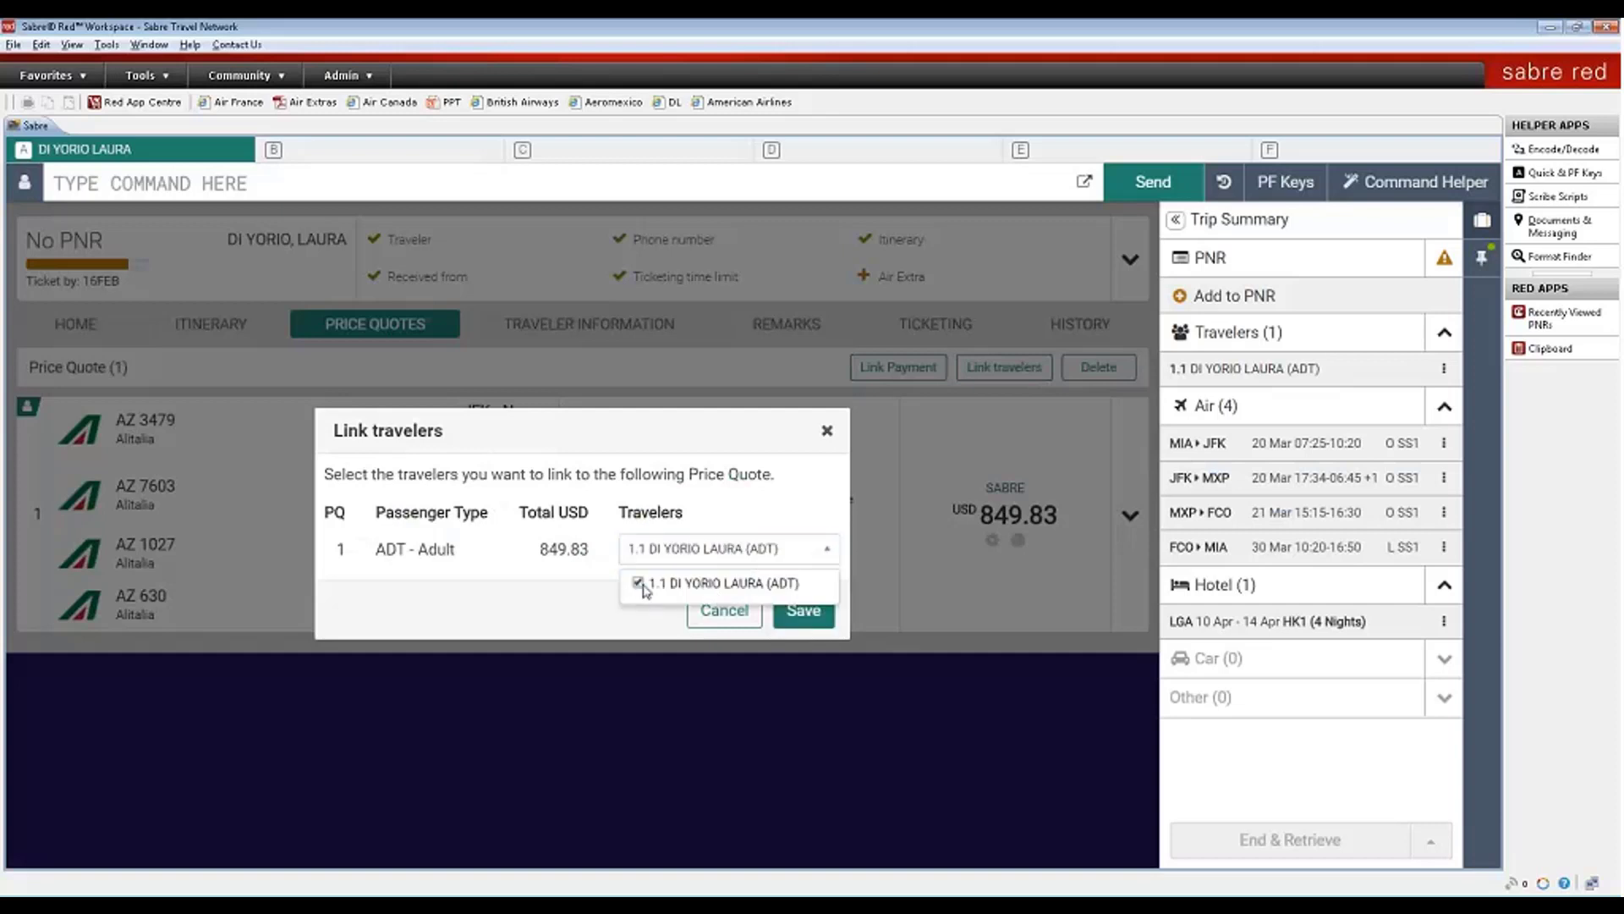
pyautogui.click(807, 619)
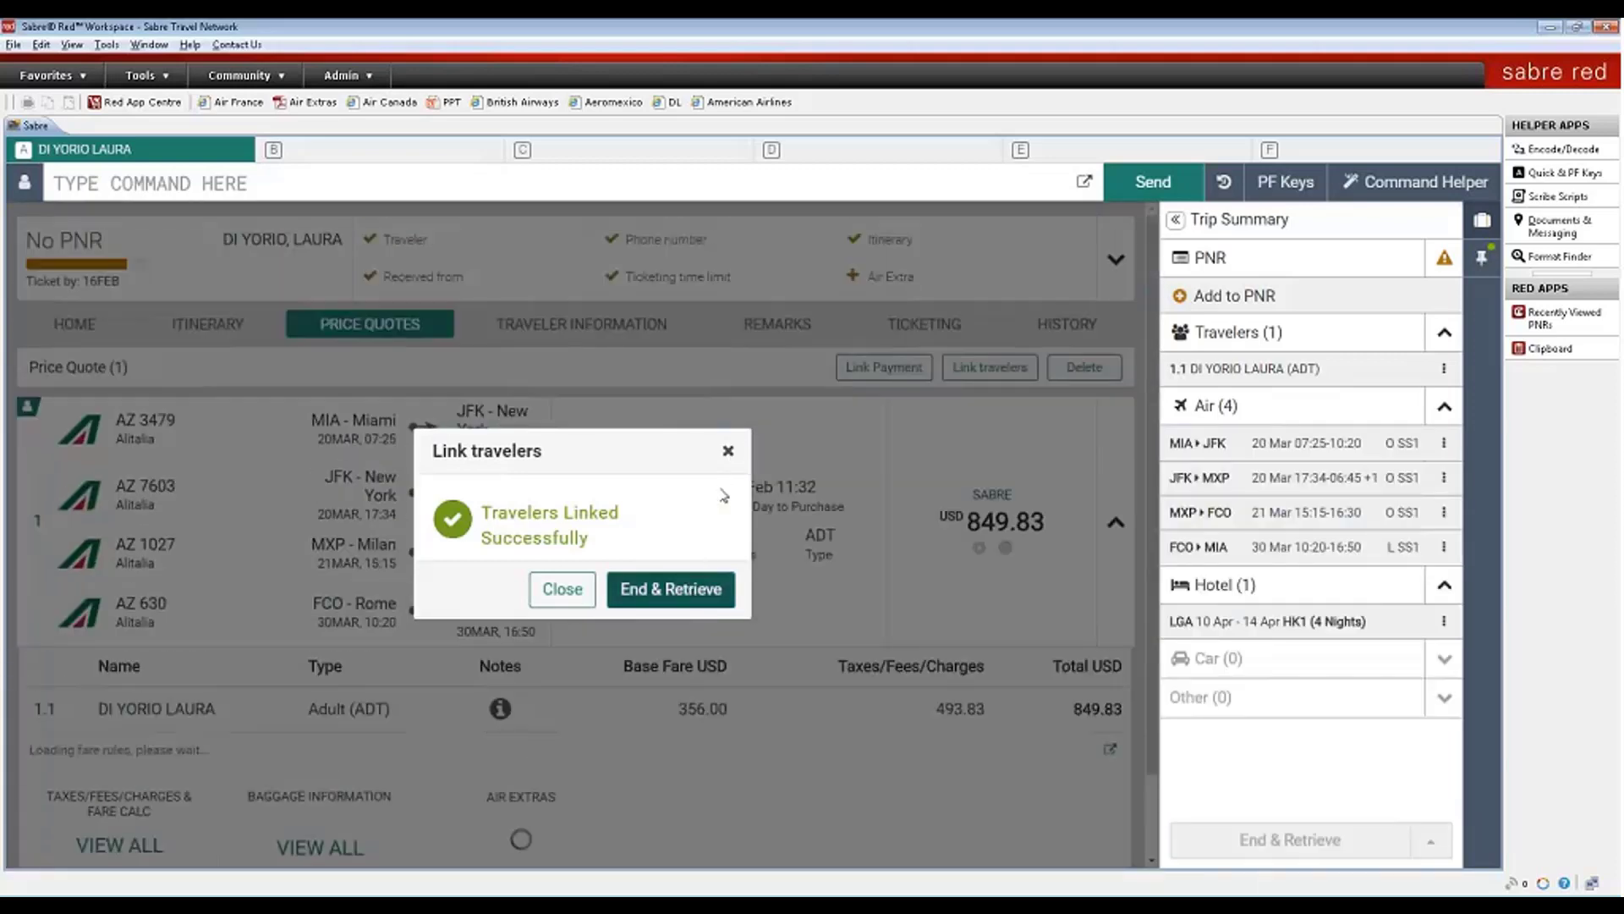
pyautogui.click(727, 450)
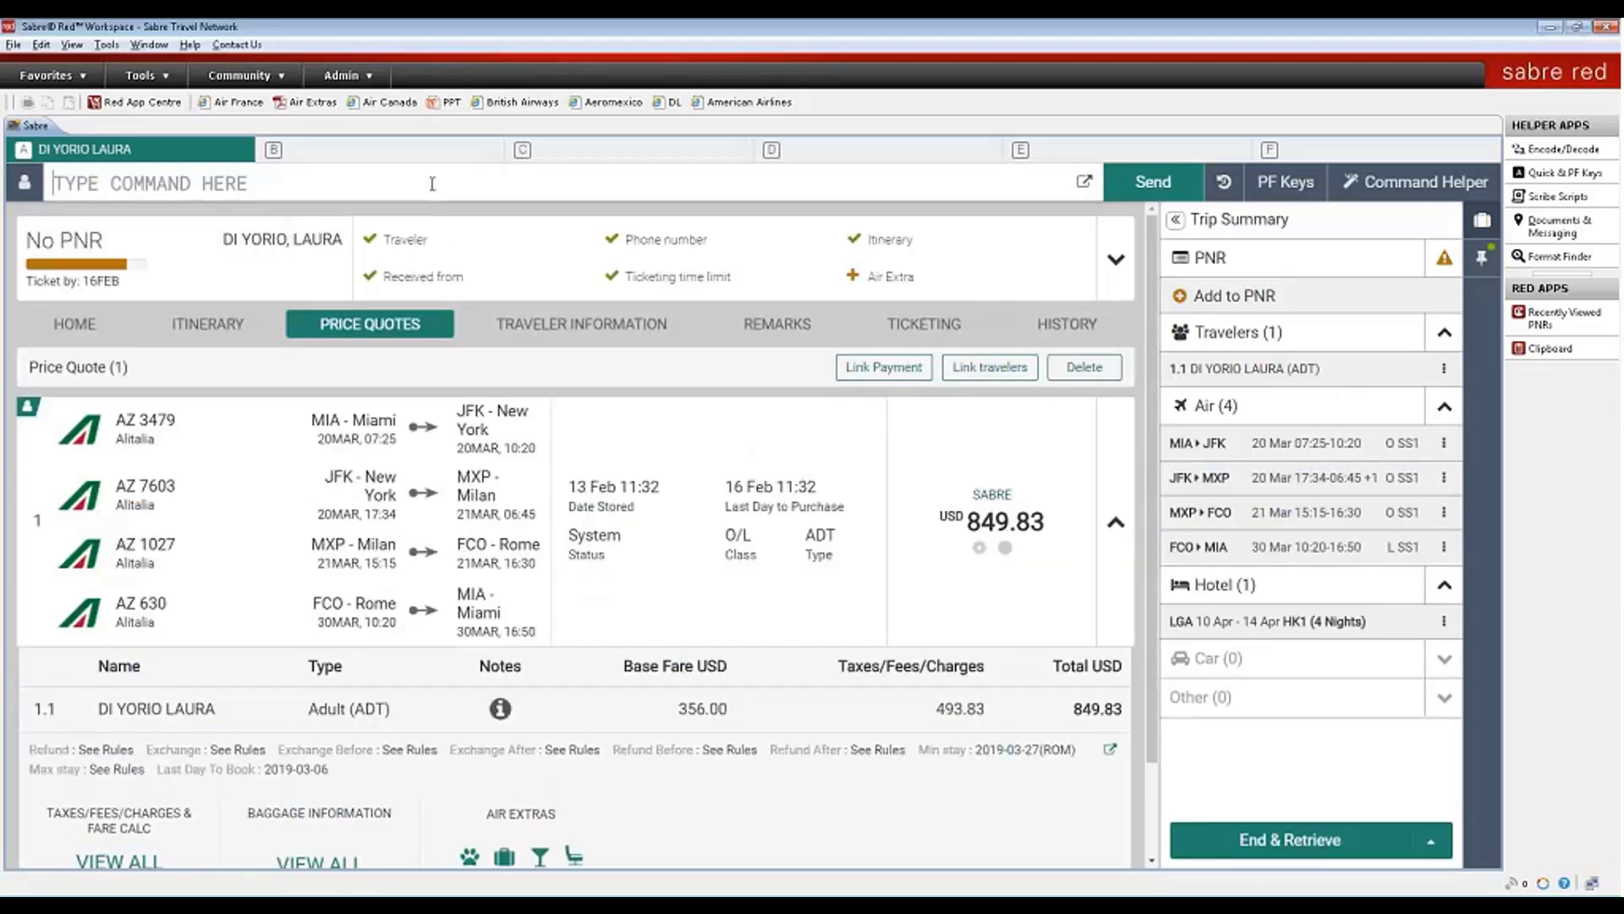
# - End the transaction with DIX and copy the response as text
pyautogui.write('DIX')
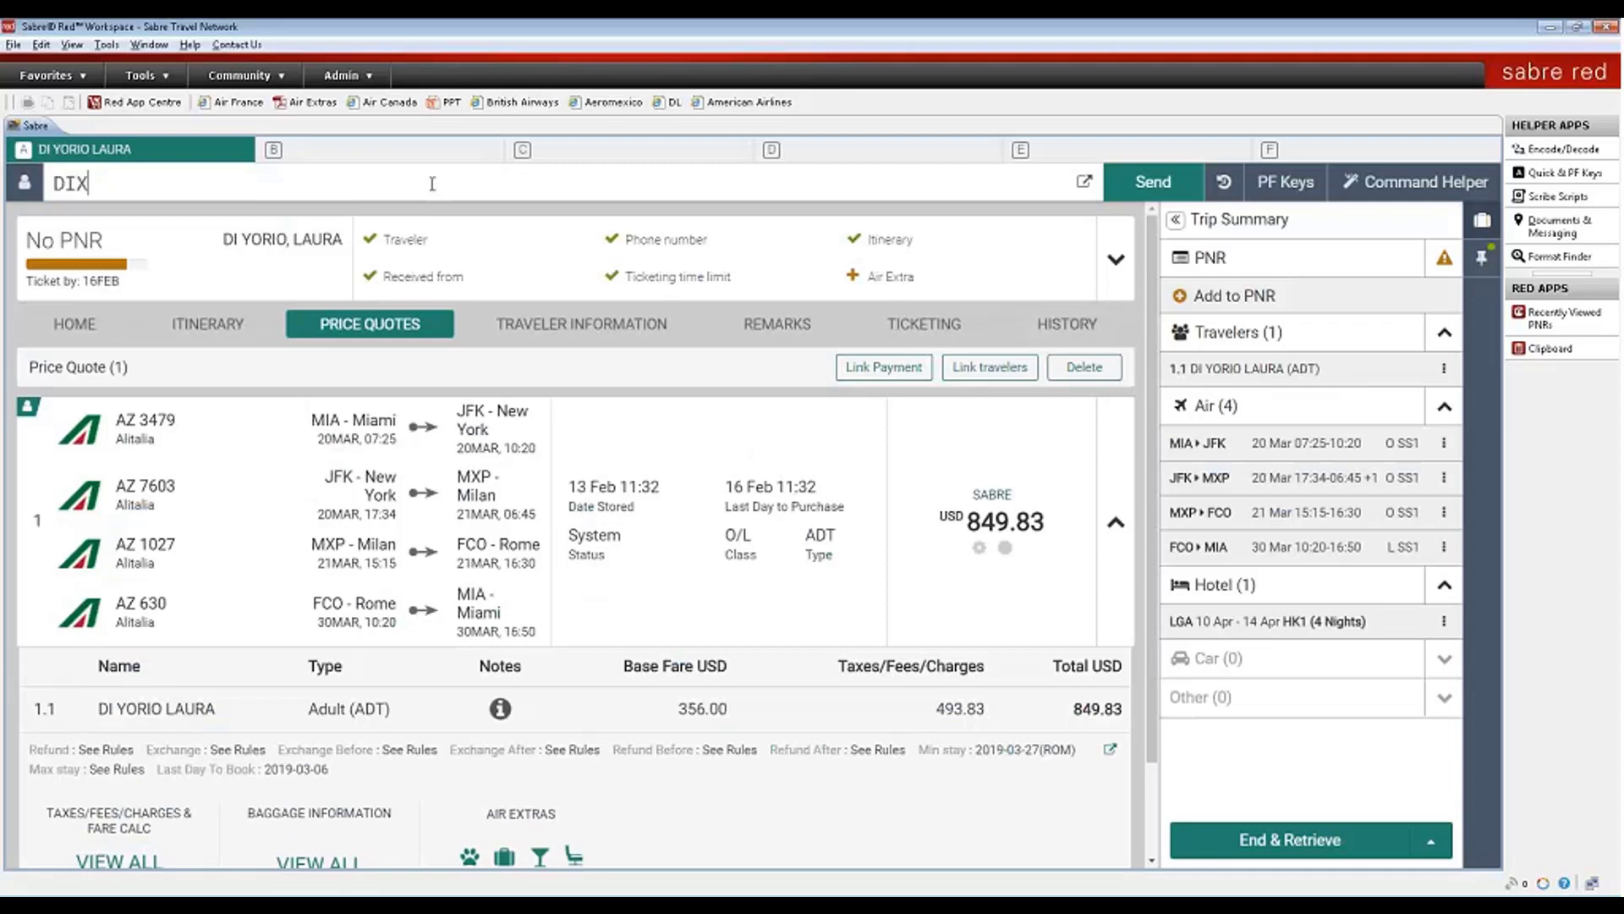
pyautogui.press('Return')
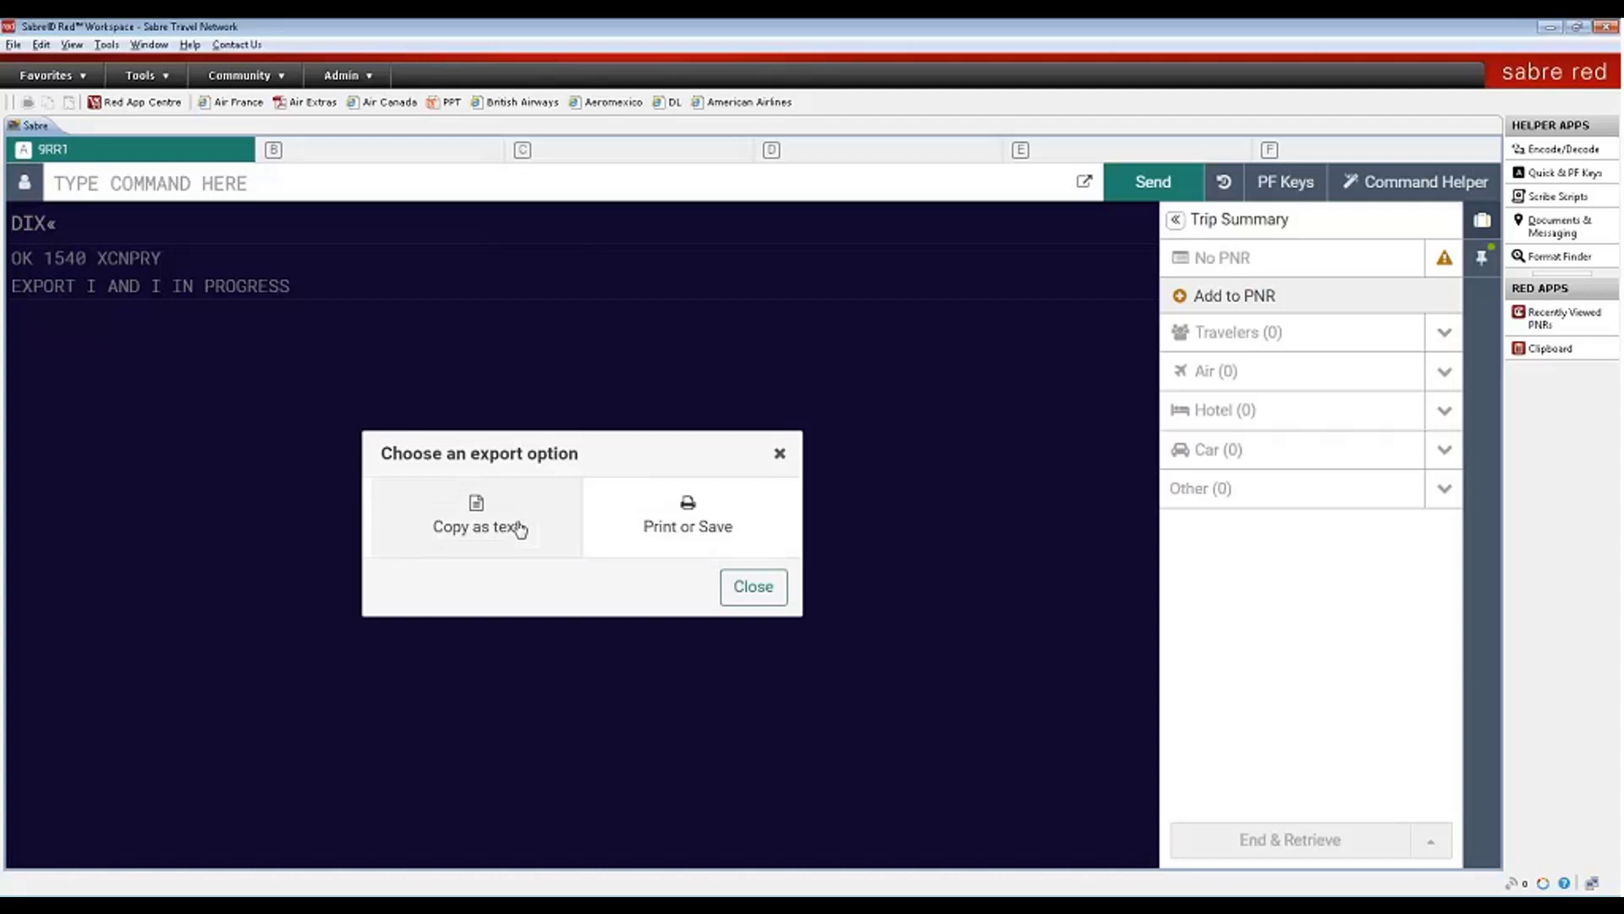
pyautogui.click(519, 530)
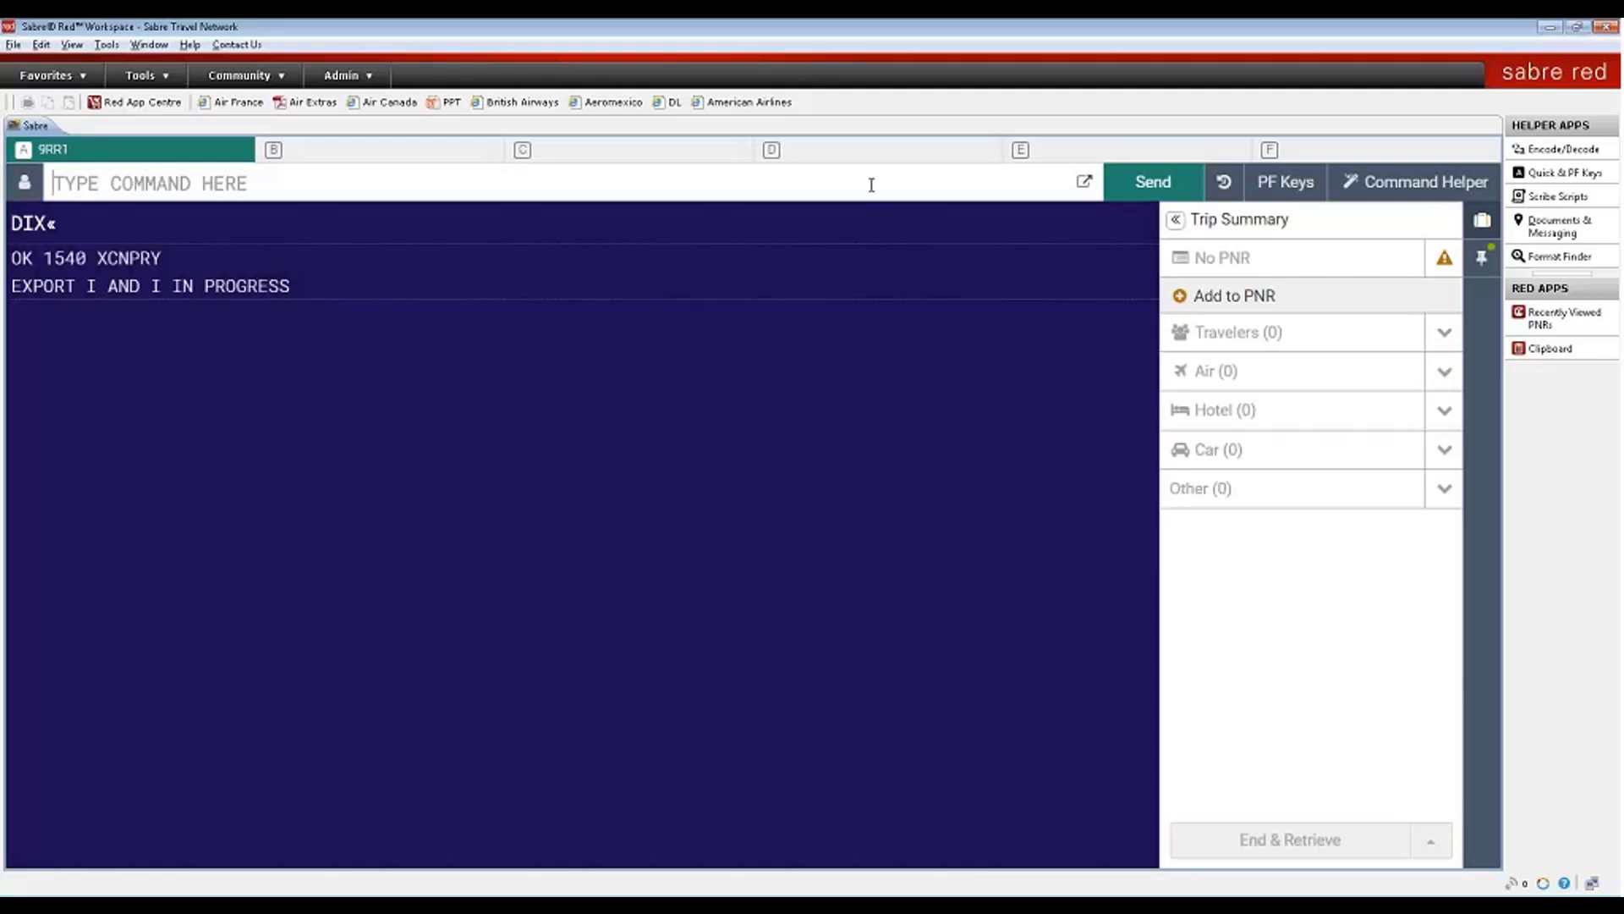
pyautogui.moveTo(96, 258); pyautogui.dragTo(163, 259)
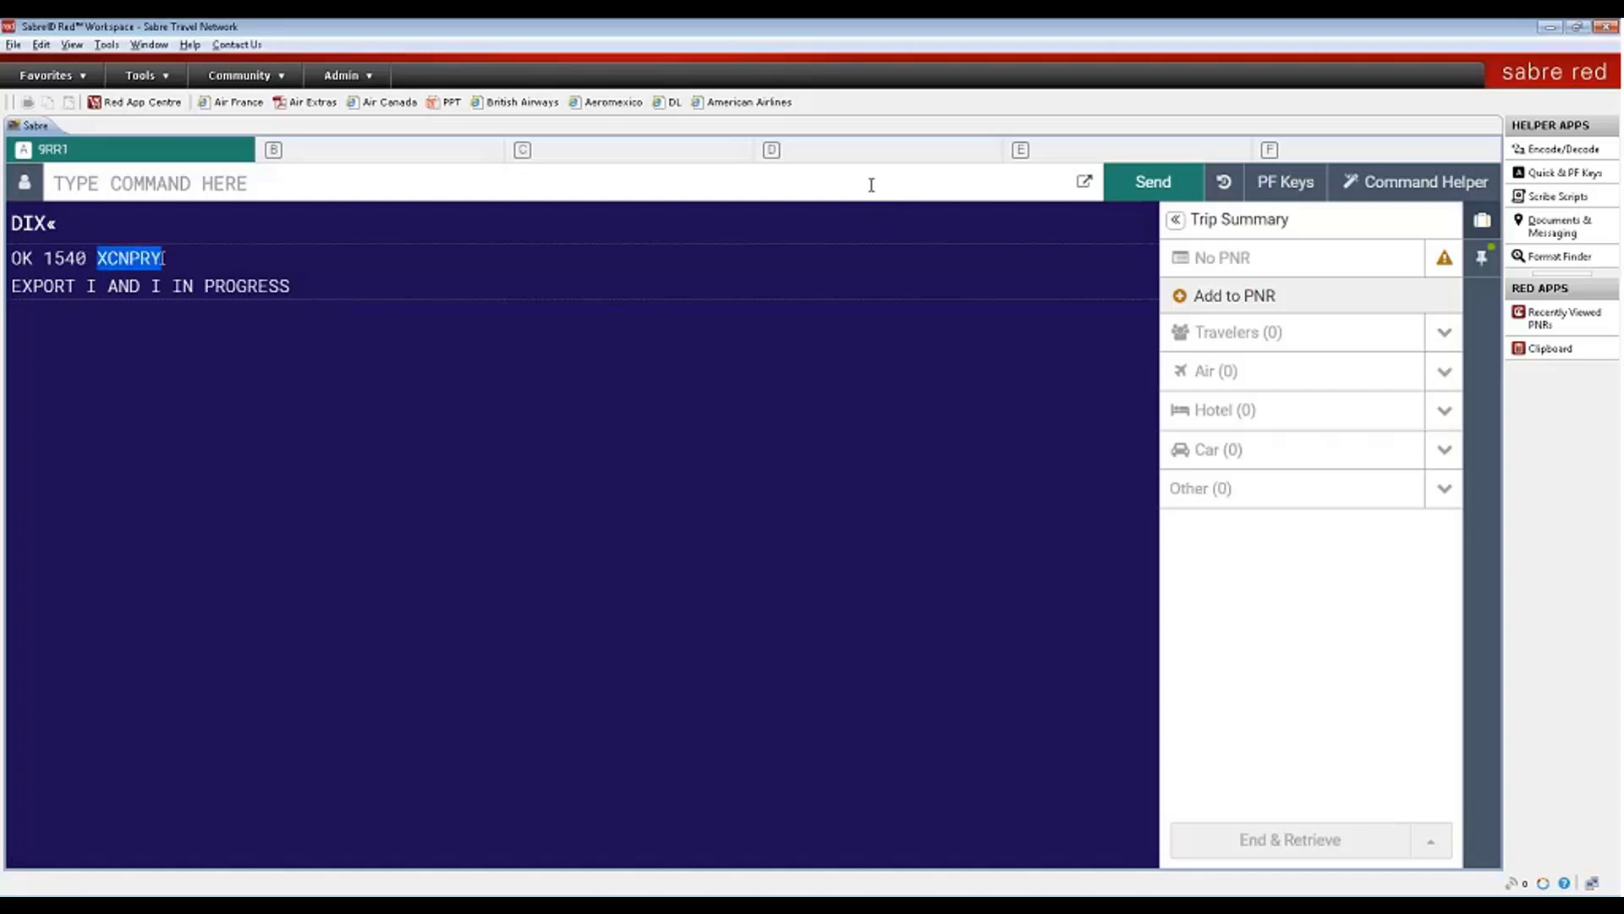
pyautogui.click(154, 188)
pyautogui.press('Return')
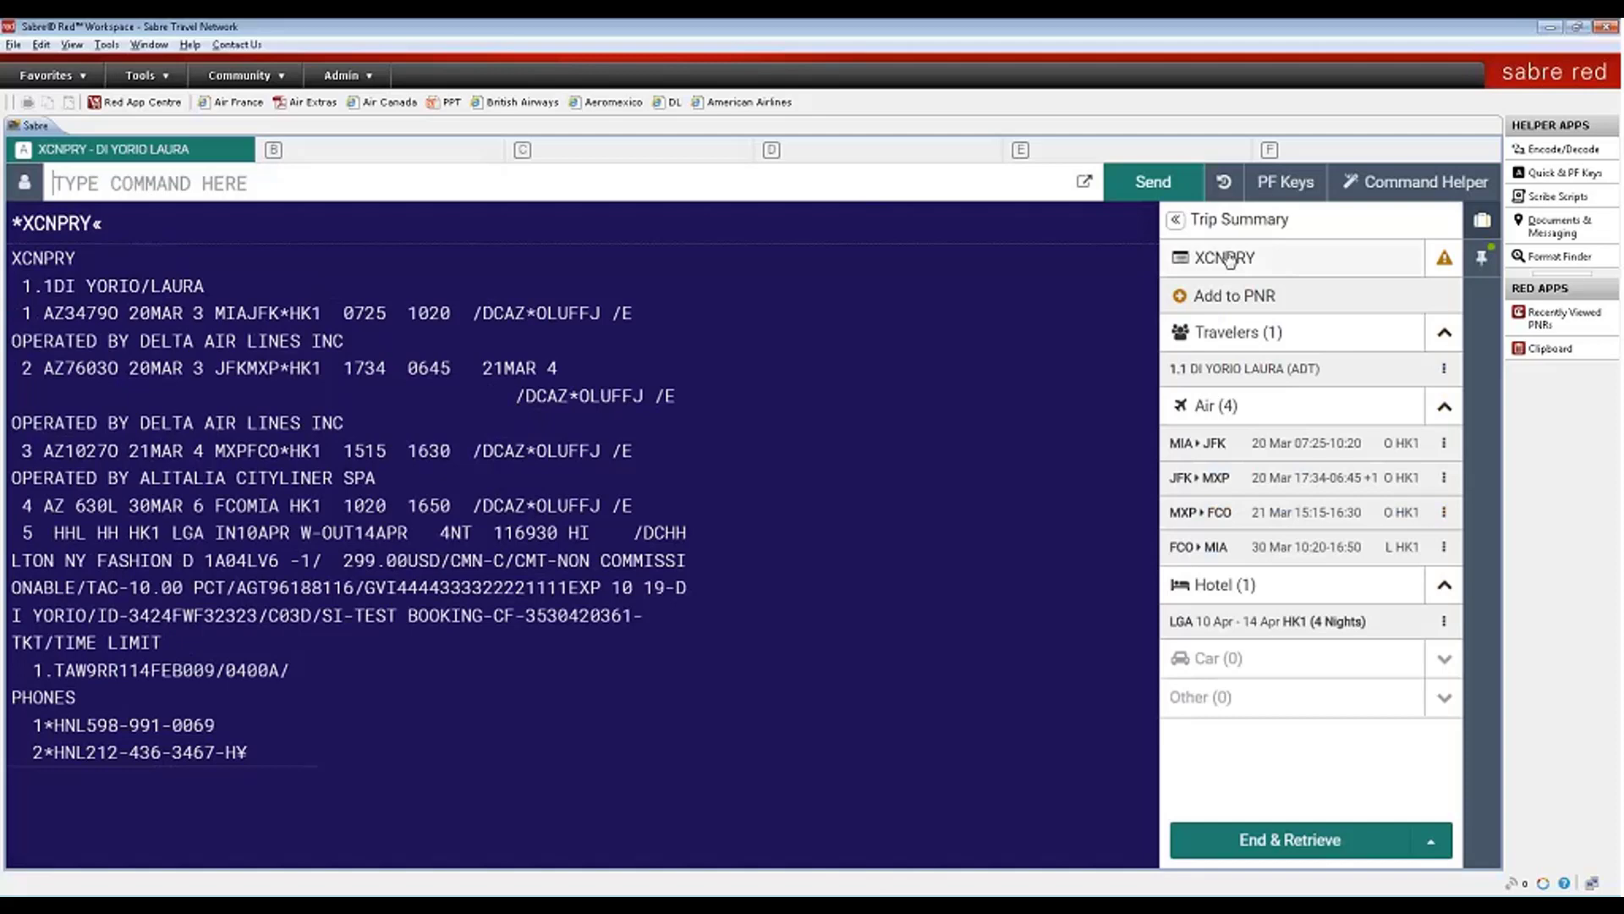
pyautogui.click(1229, 259)
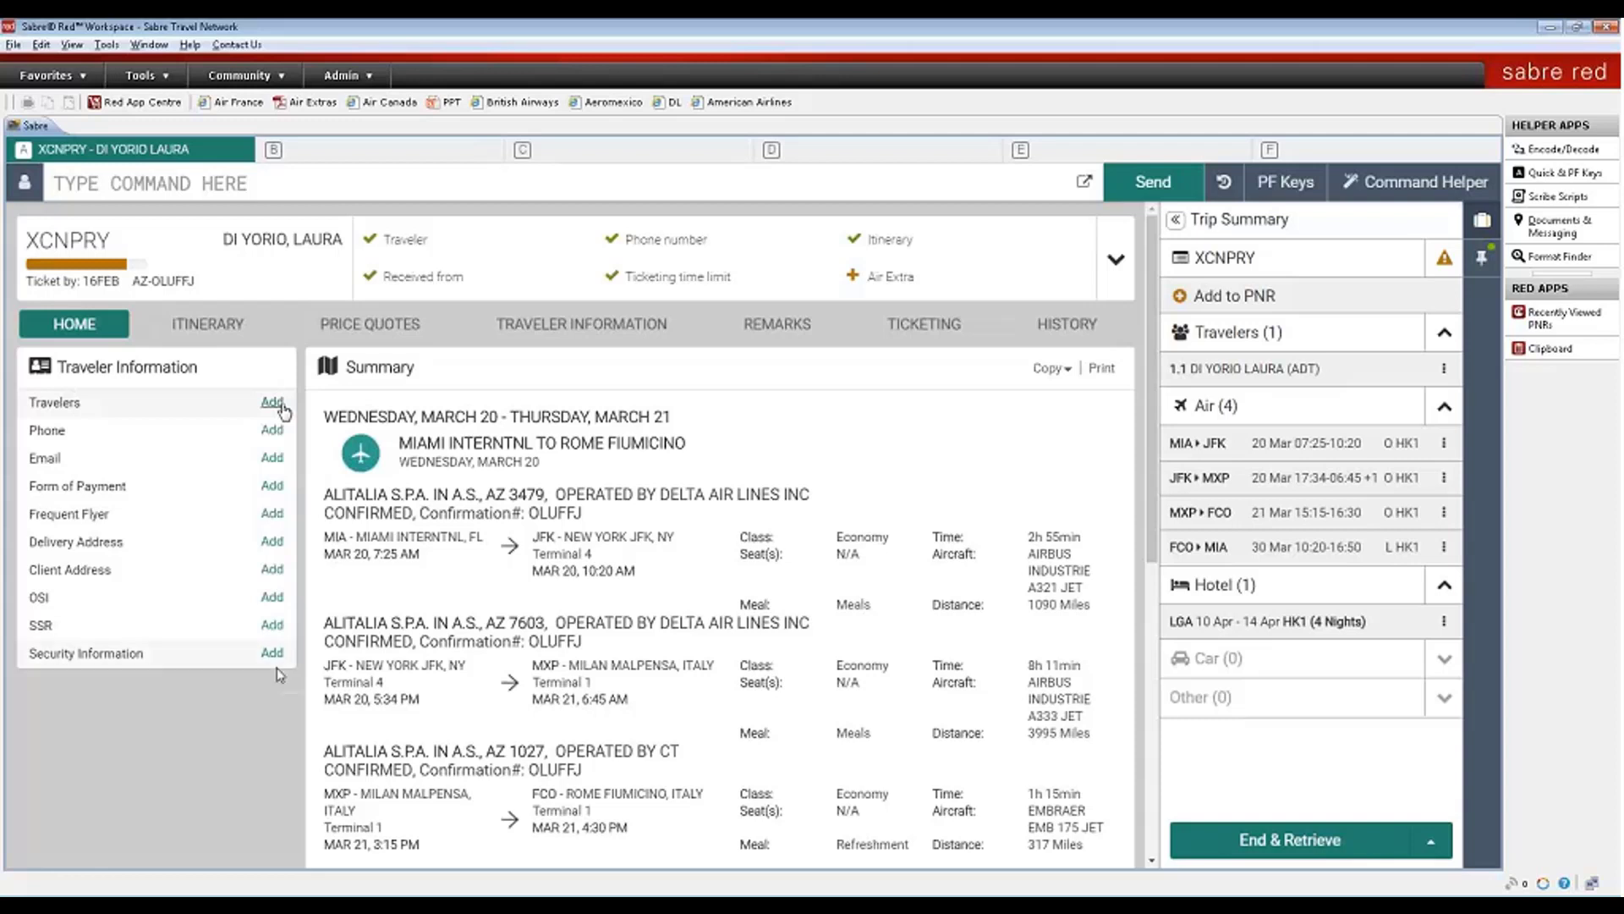
pyautogui.click(200, 659)
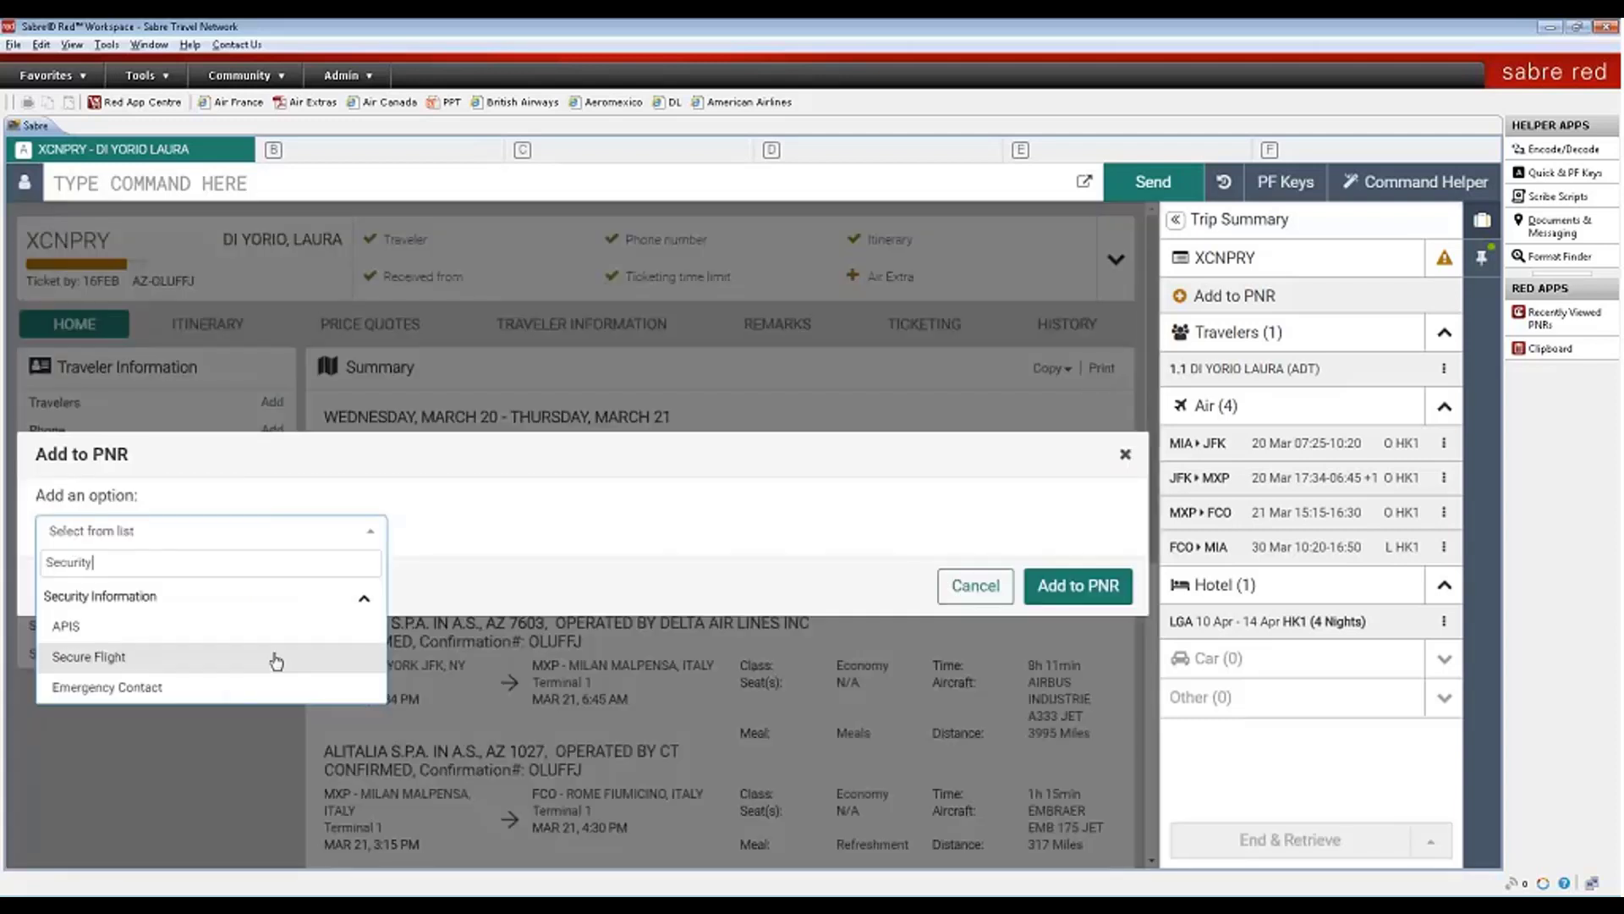
pyautogui.press('Up')
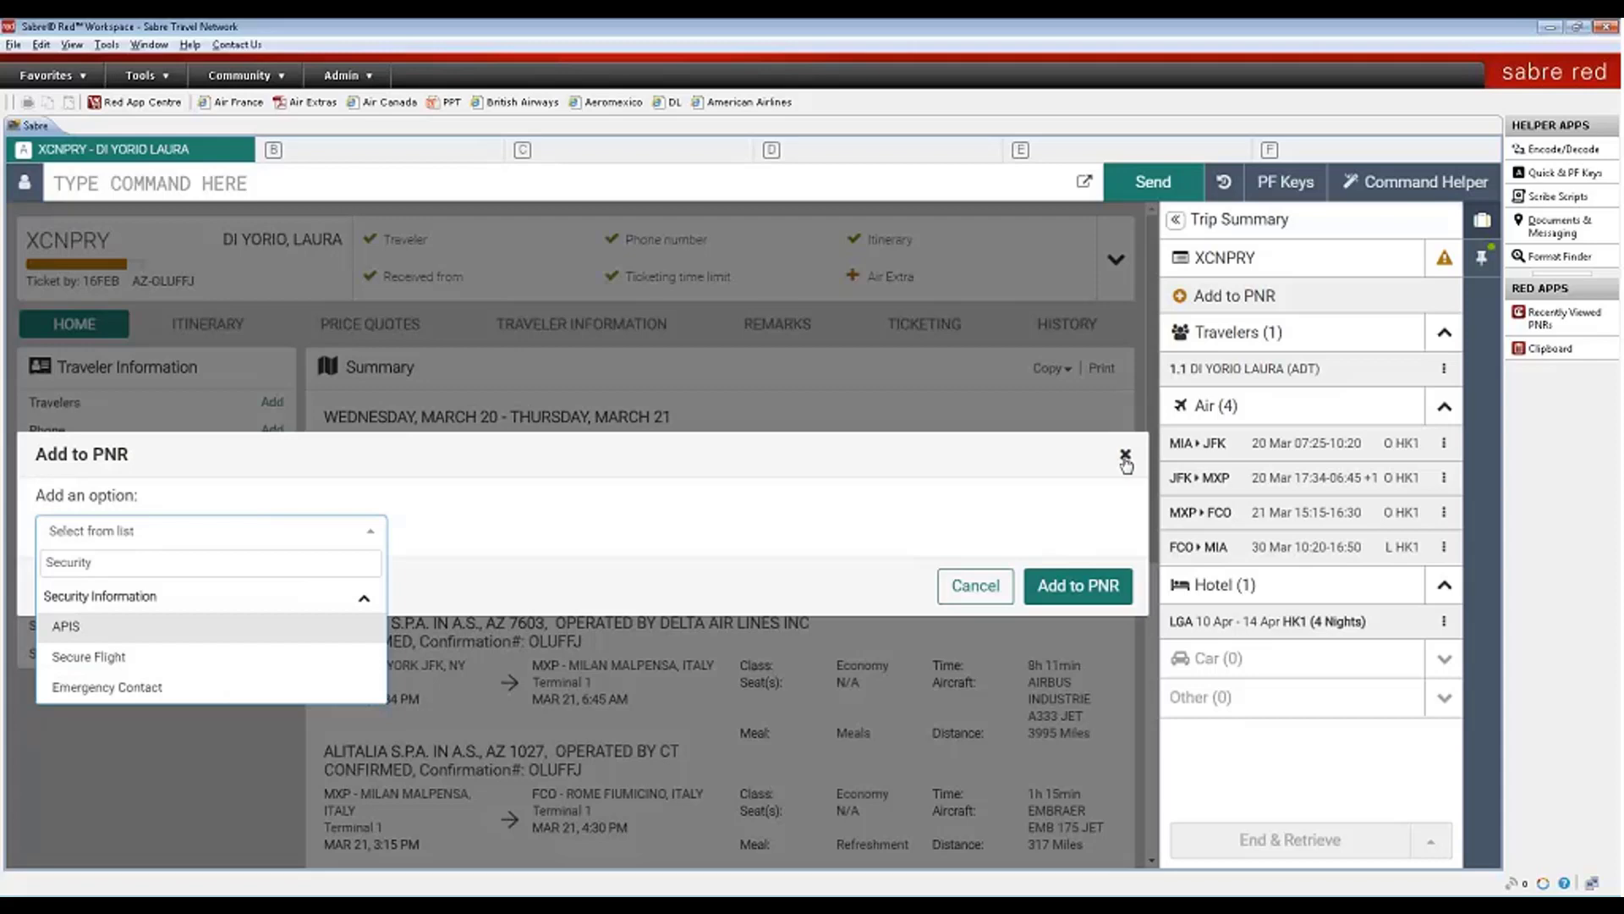
pyautogui.click(1125, 456)
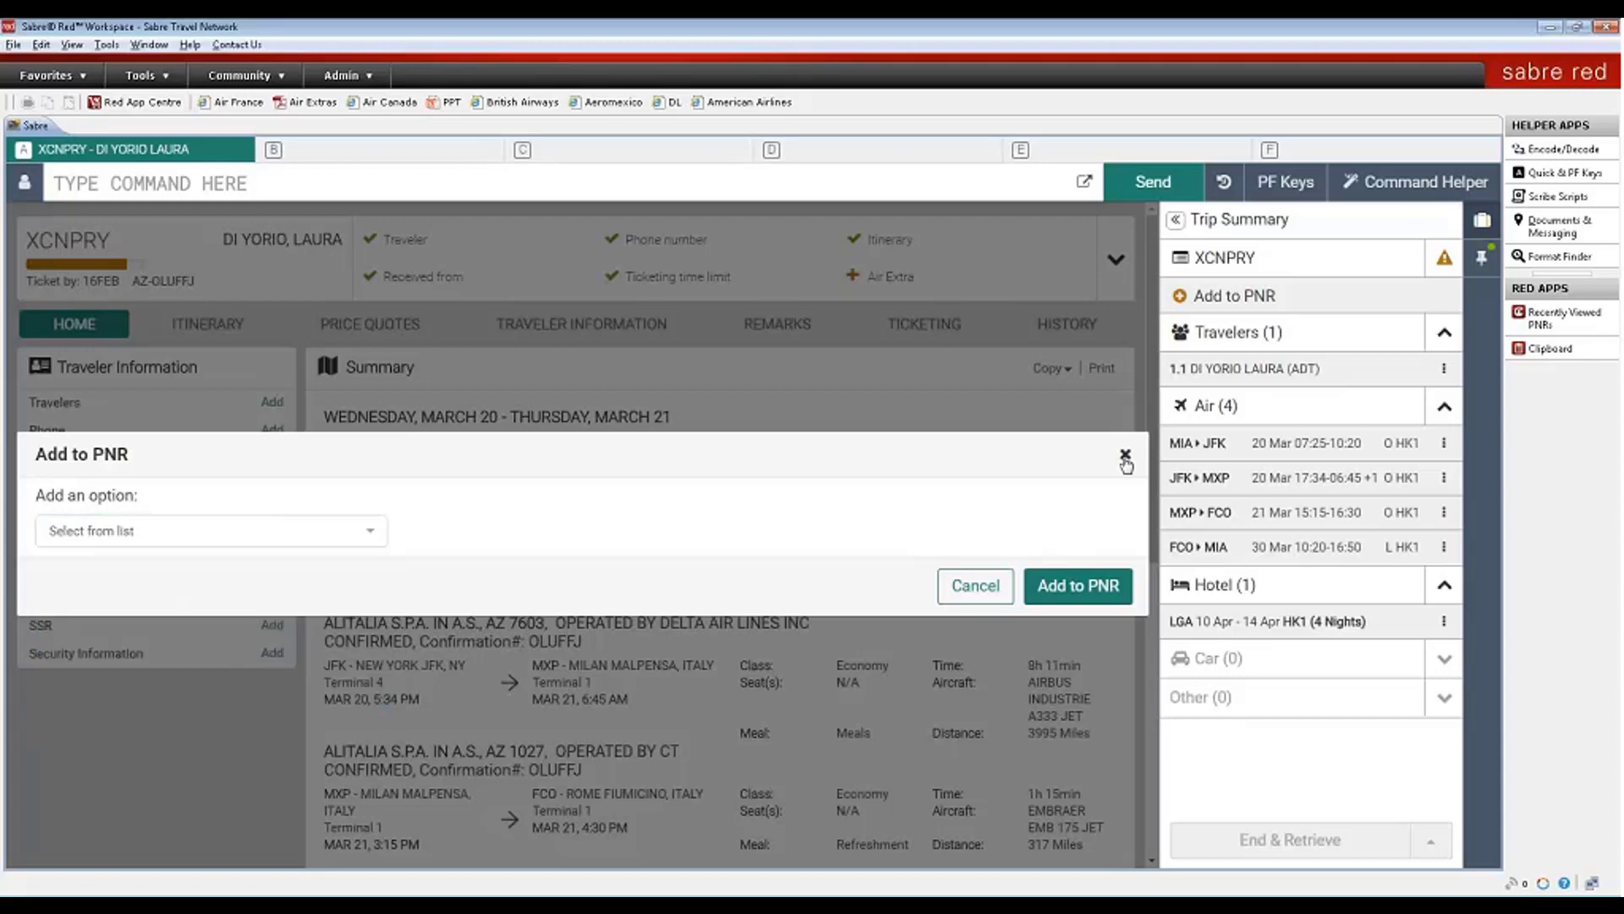
pyautogui.click(1125, 457)
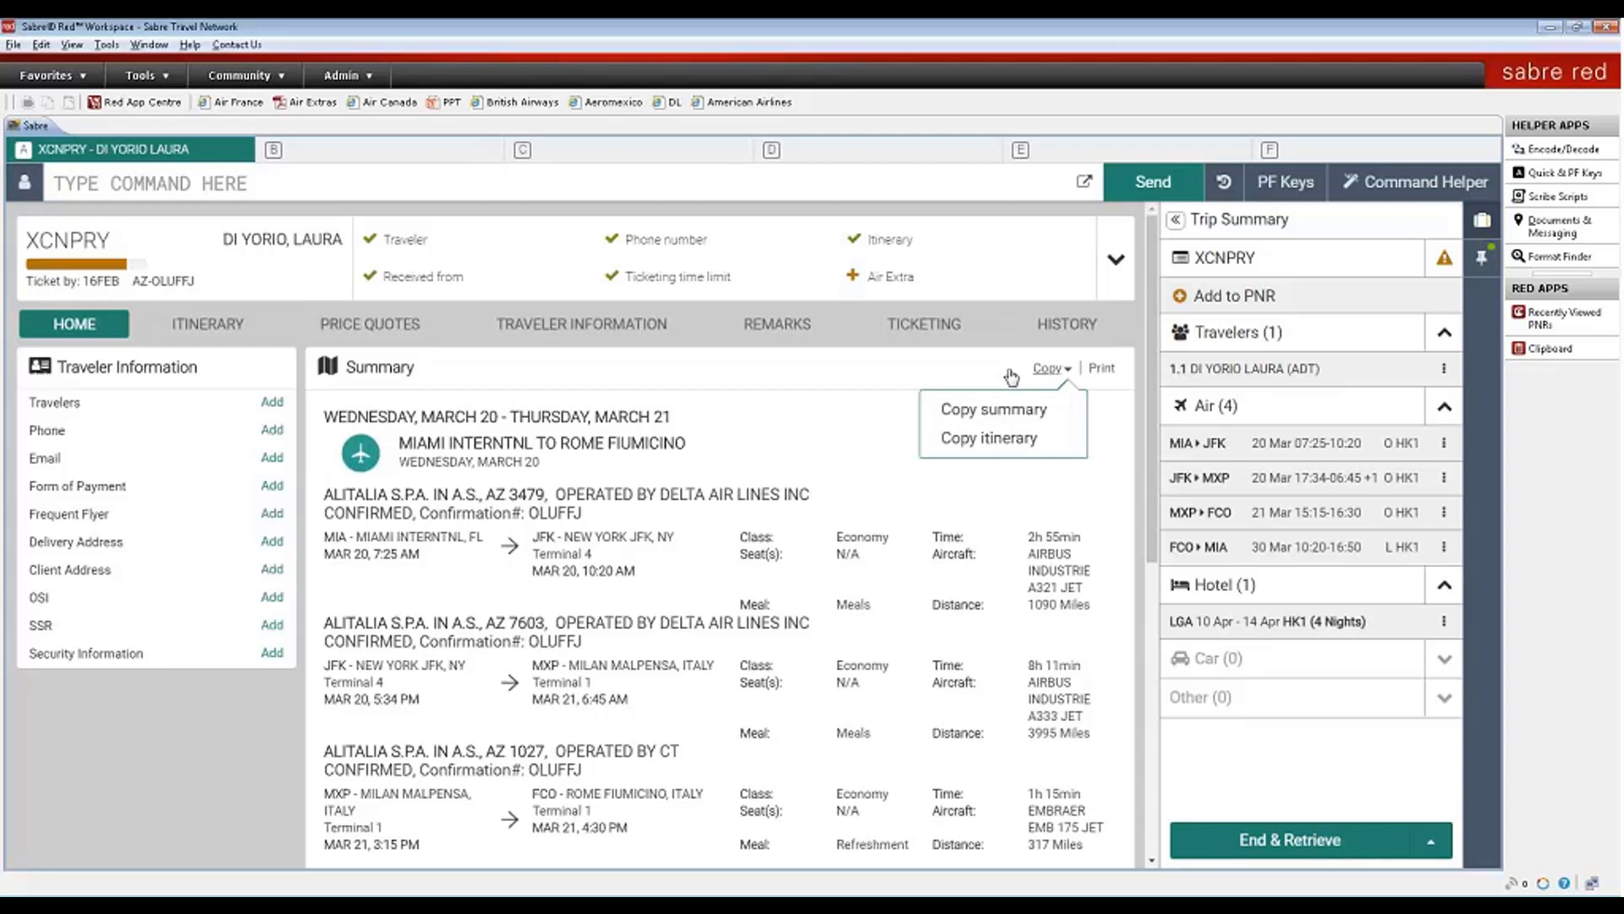
pyautogui.click(1010, 376)
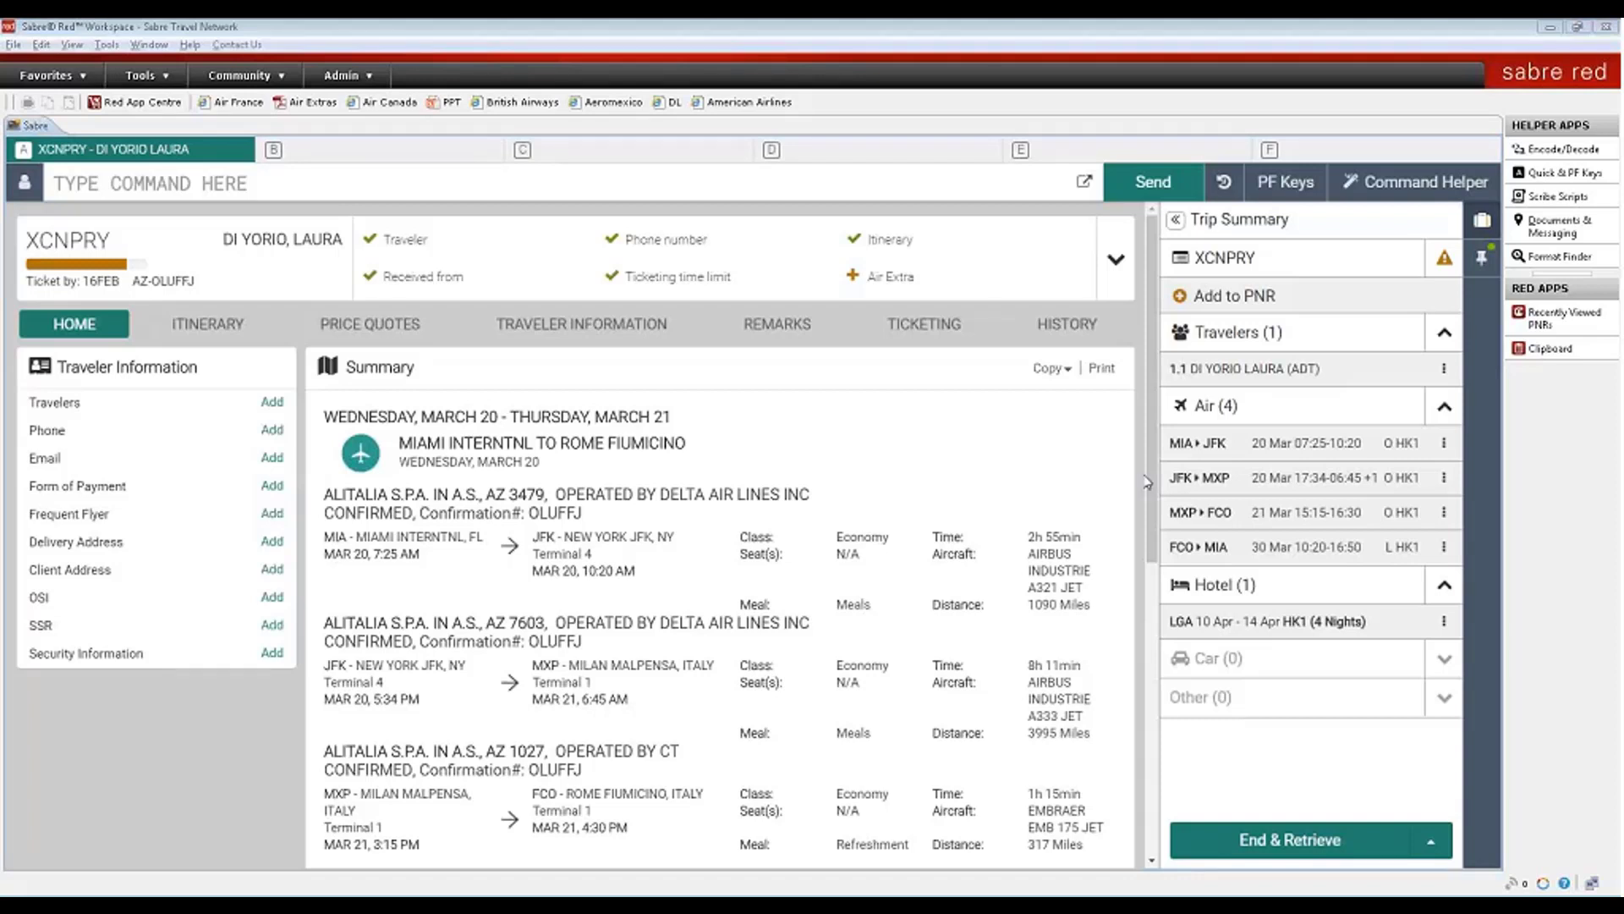
pyautogui.click(1101, 372)
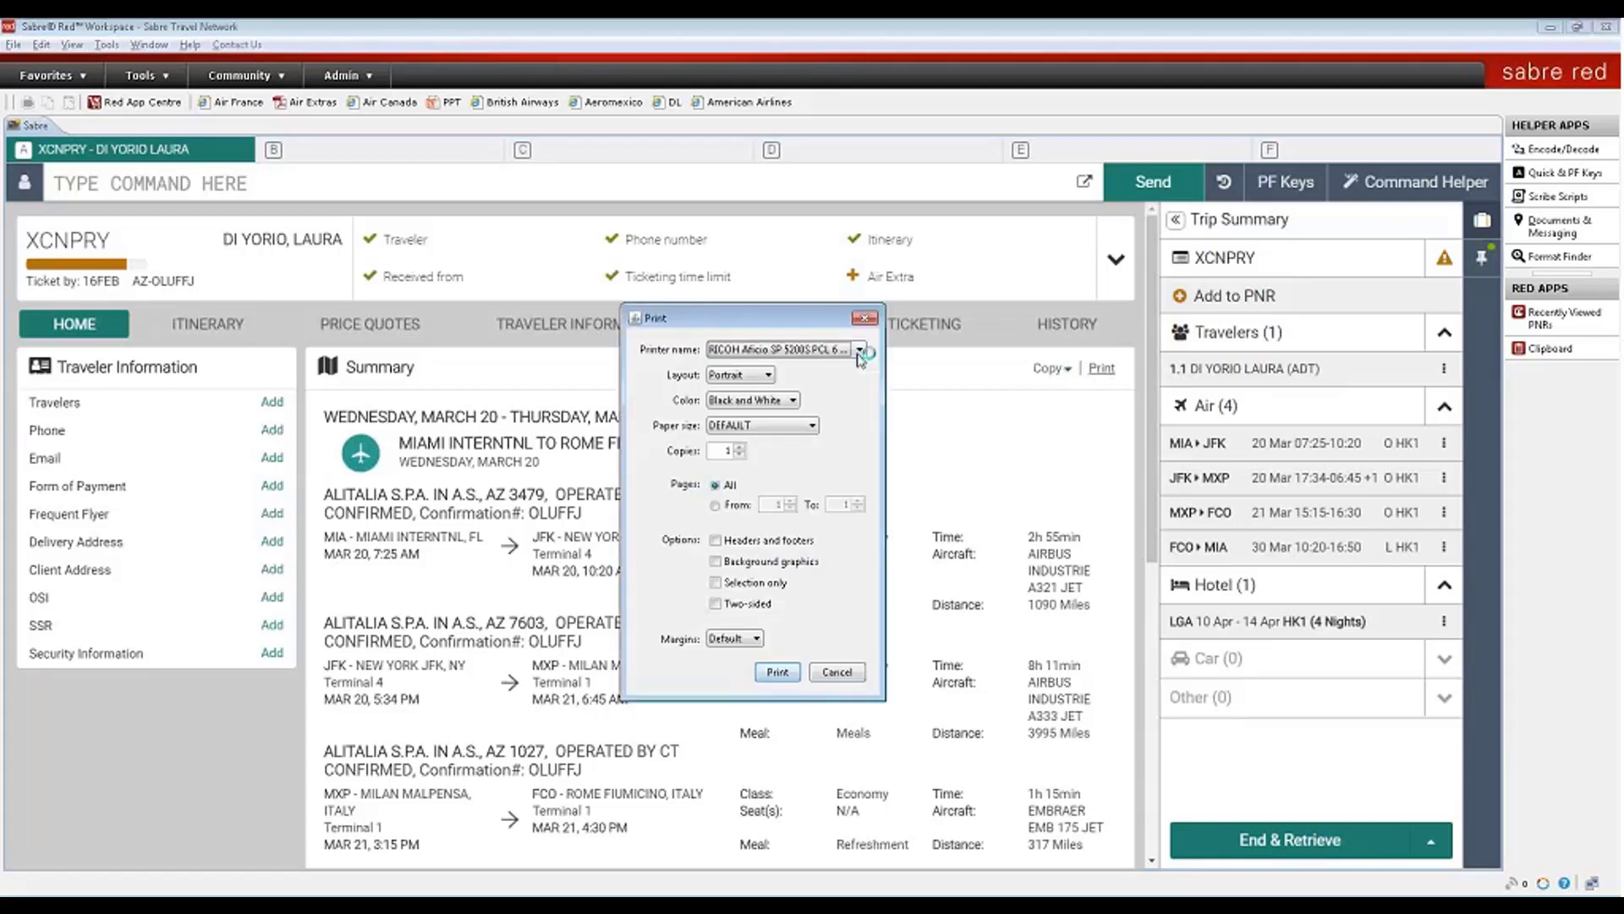
pyautogui.click(859, 349)
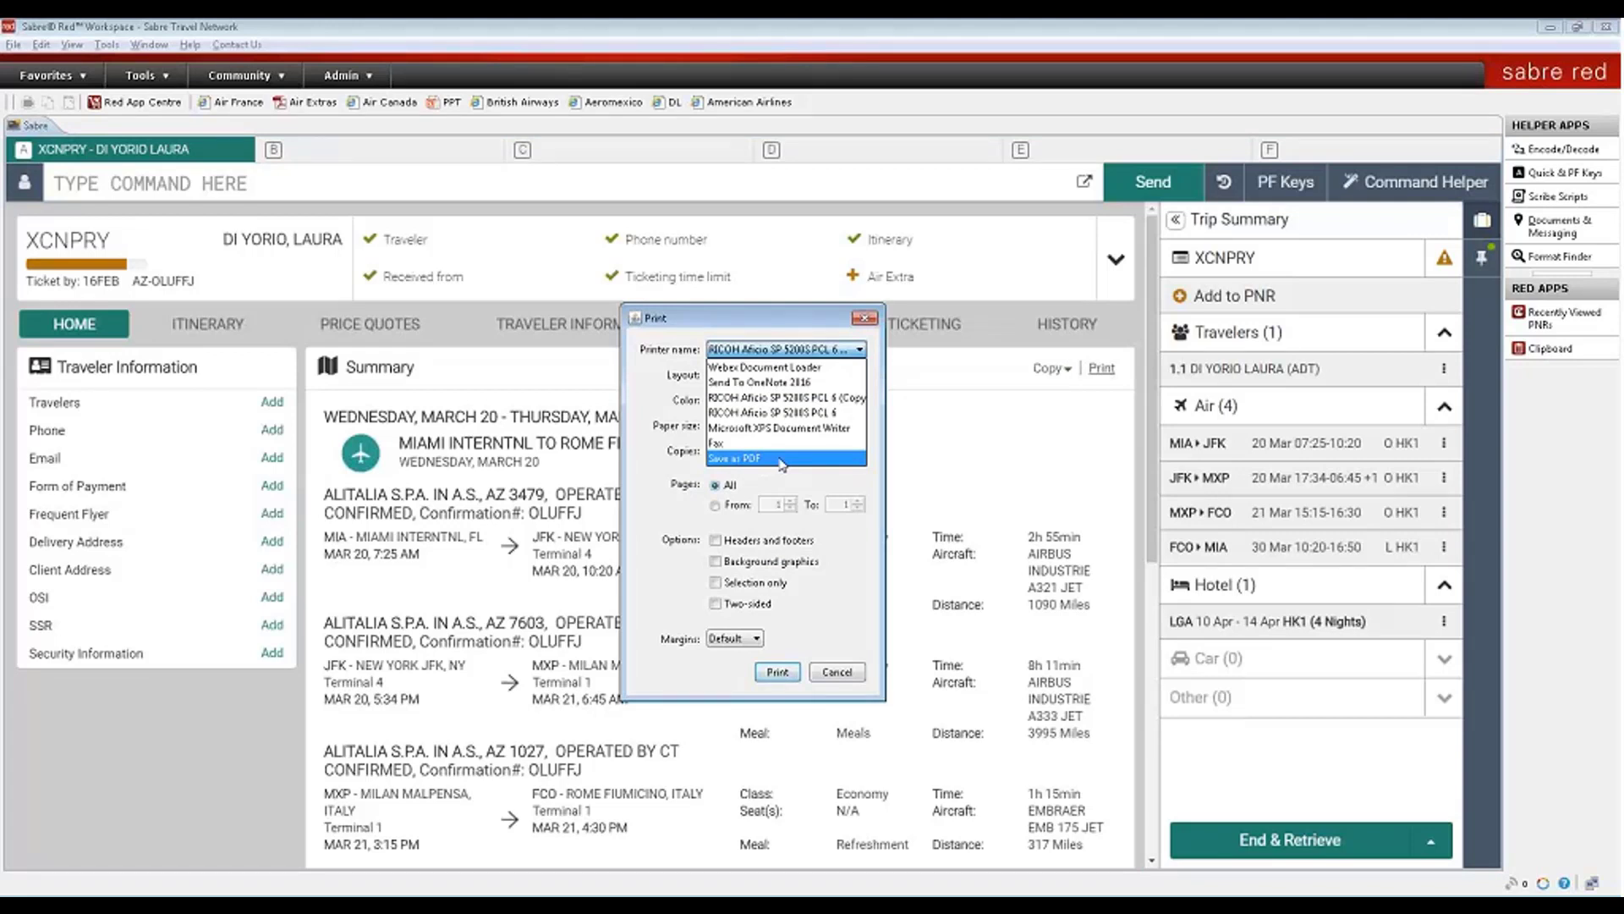
pyautogui.click(868, 321)
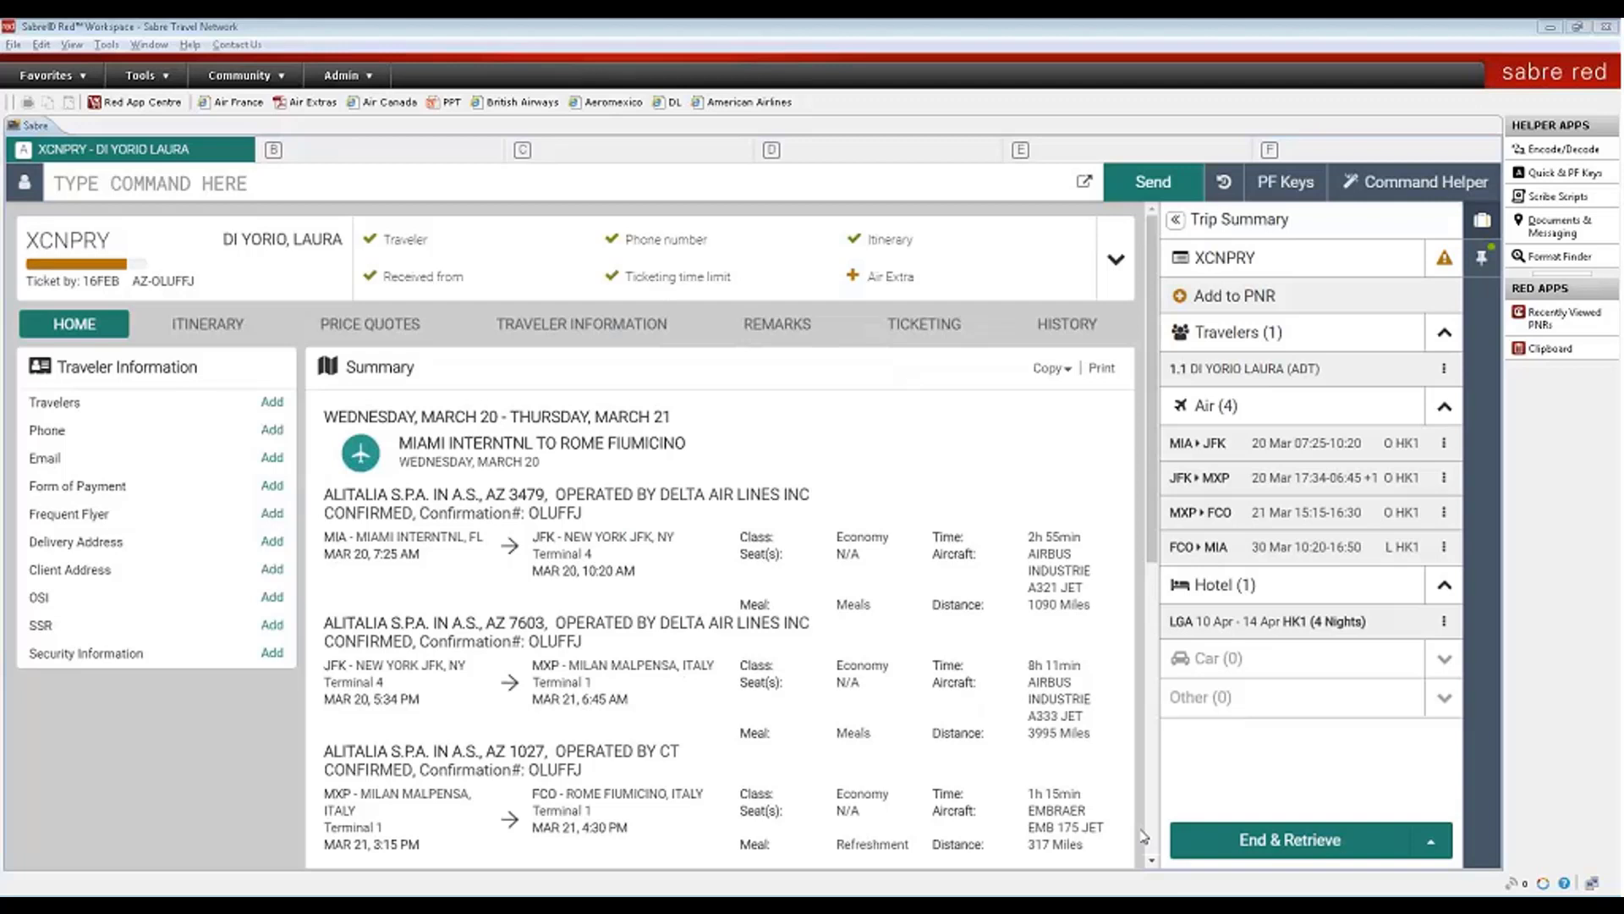
# - Expand the Miami–New York flight on the Itinerary tab and show its Modify options
pyautogui.click(199, 324)
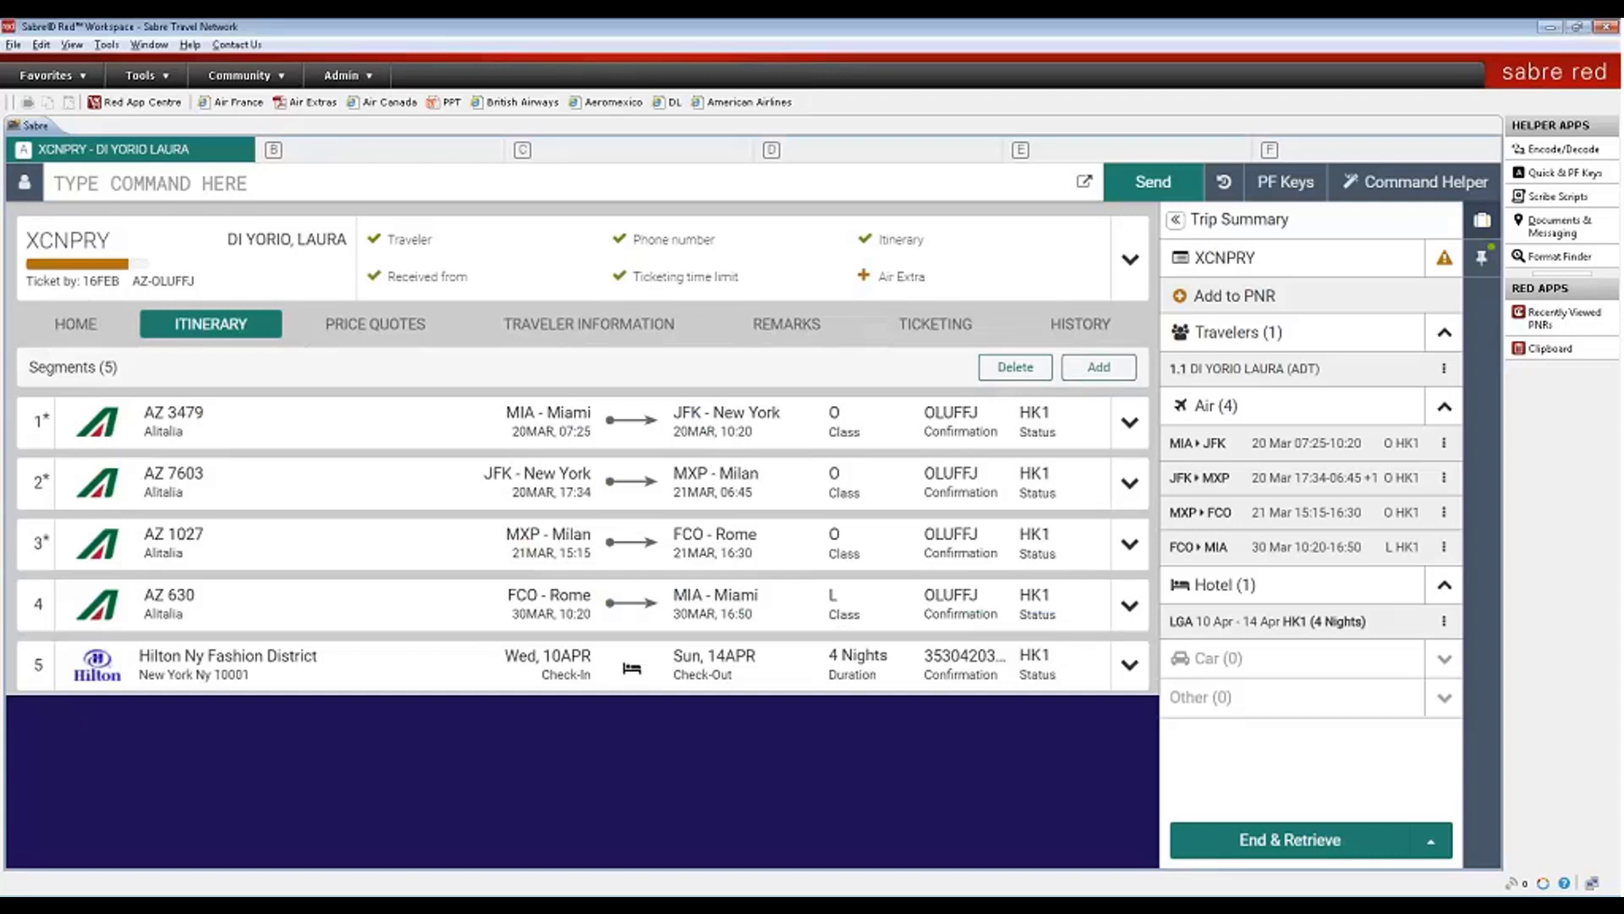
pyautogui.click(1131, 423)
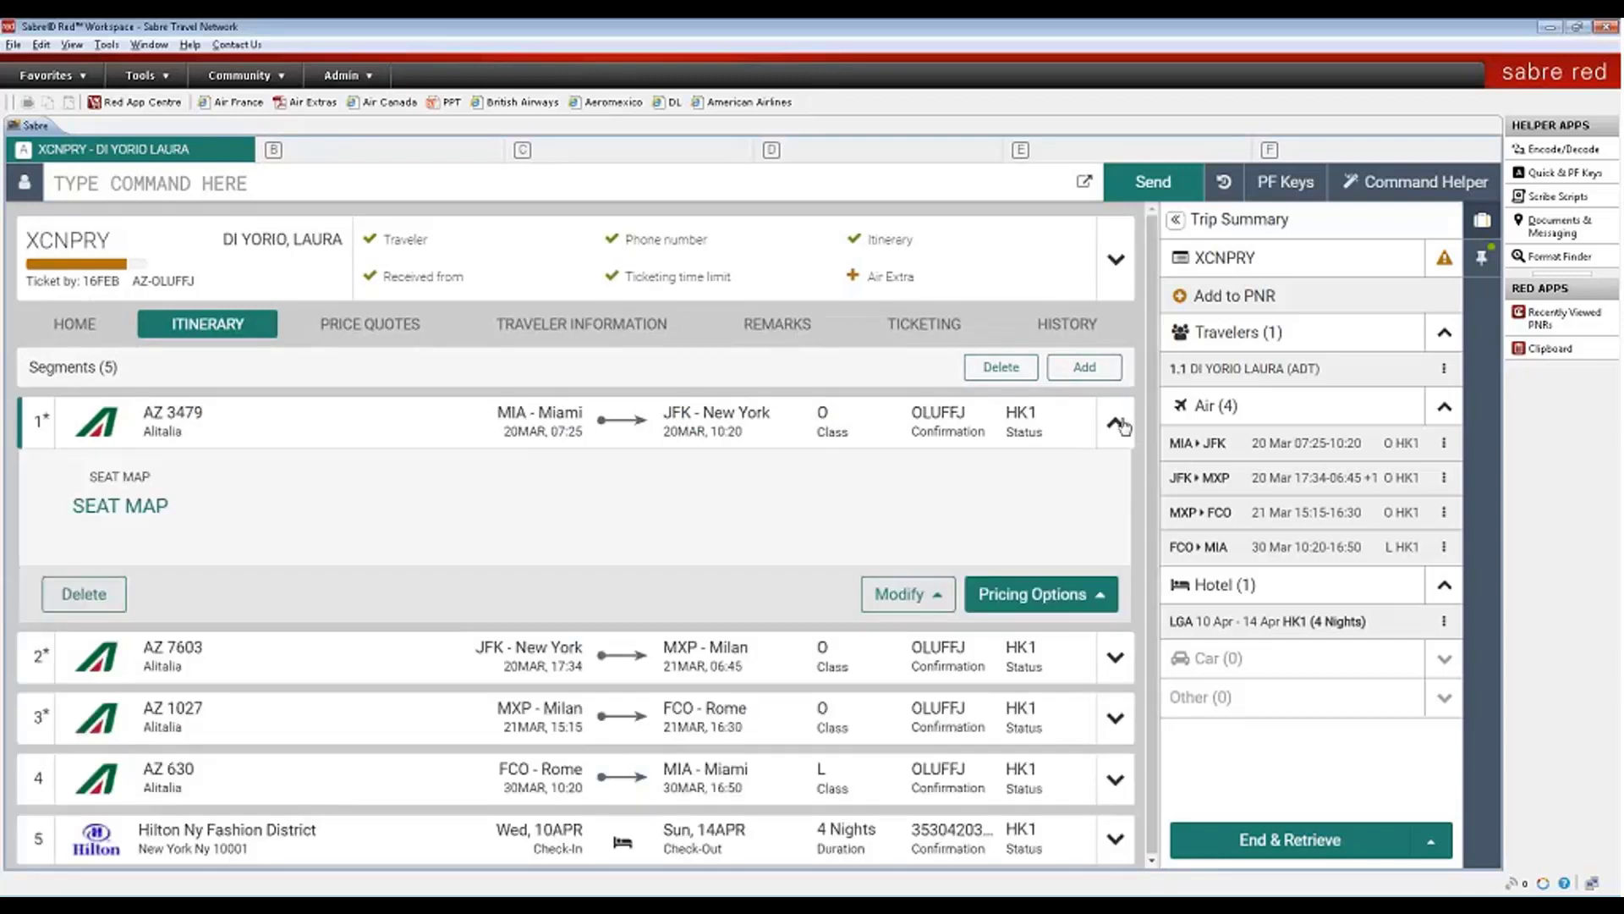
pyautogui.click(937, 596)
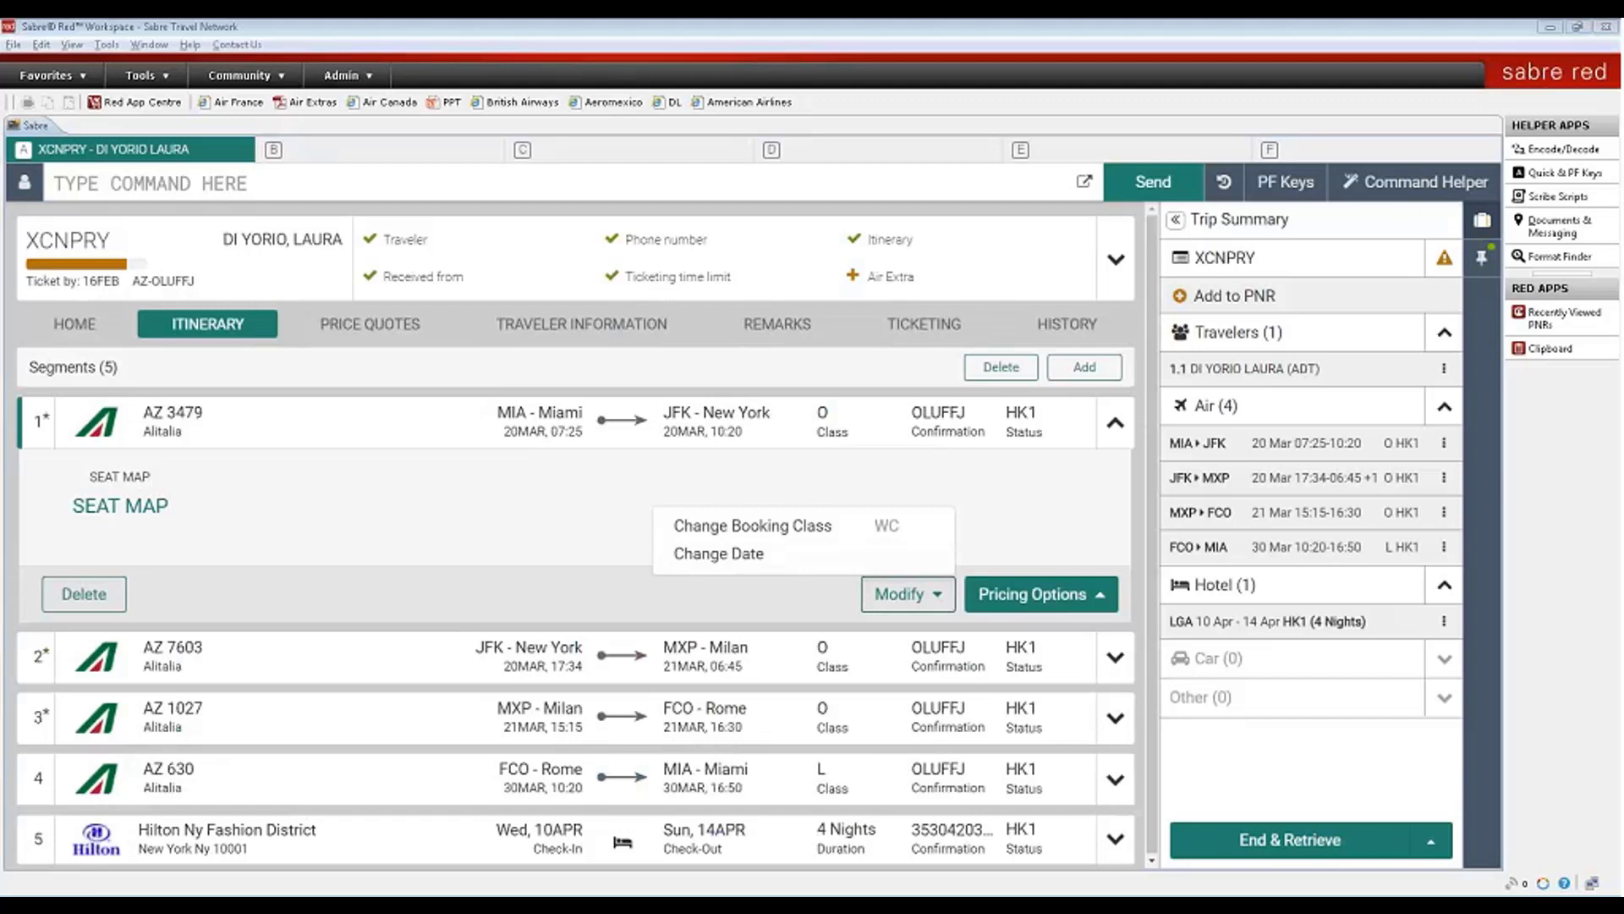
# - Expand the USD 849.83 price quote to show its fare breakdown and rules
pyautogui.click(378, 326)
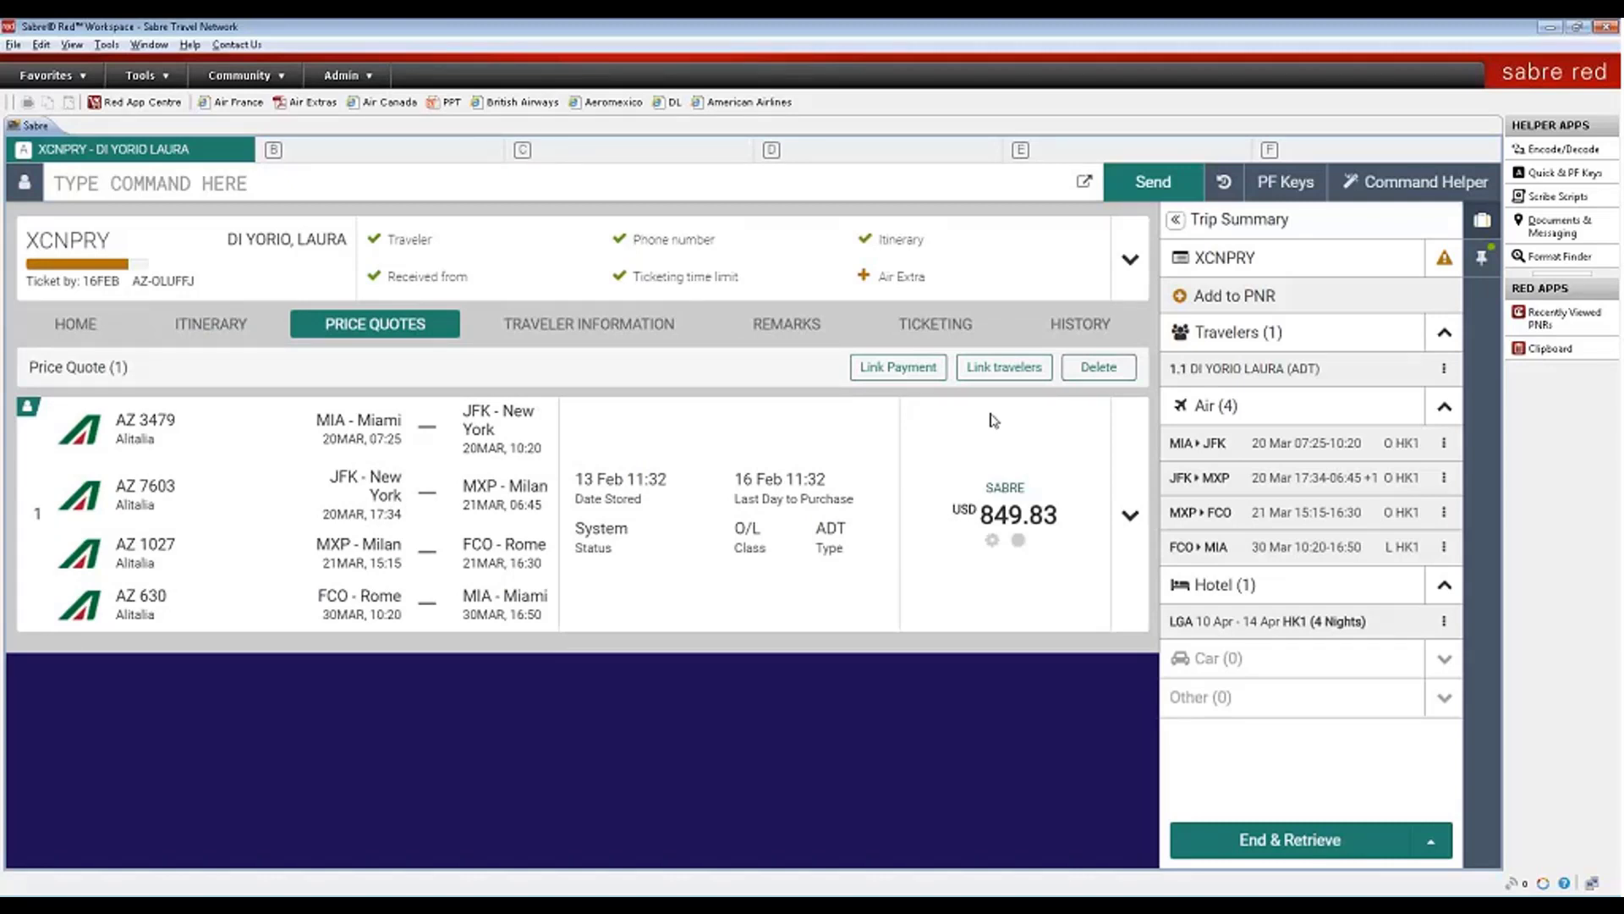
pyautogui.click(1130, 515)
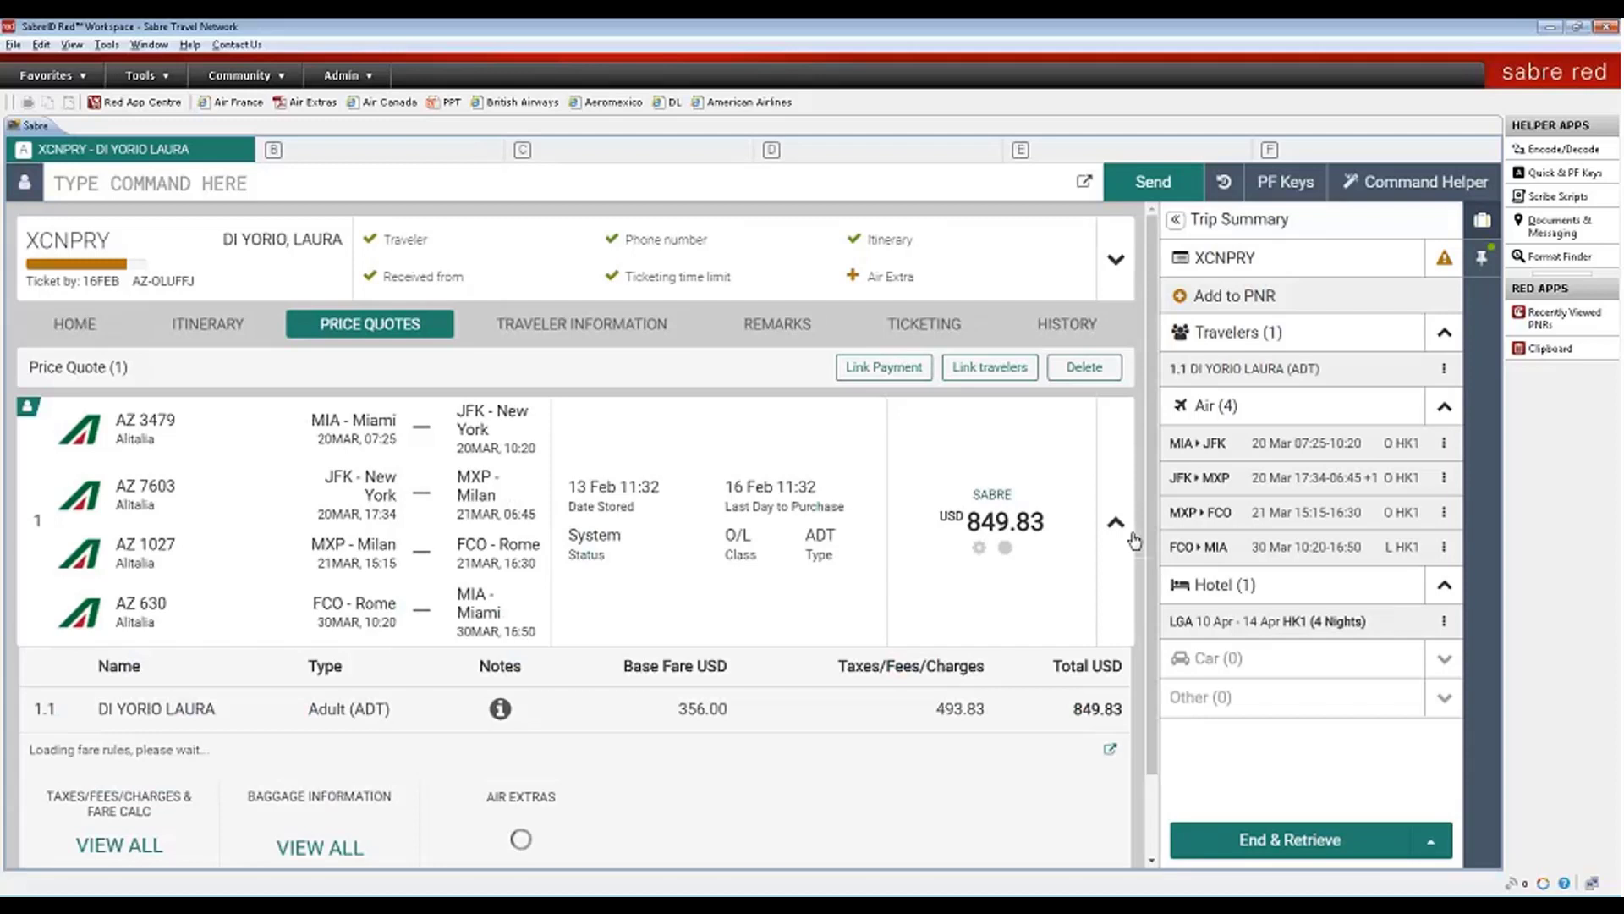
pyautogui.moveTo(1151, 586); pyautogui.dragTo(1139, 677)
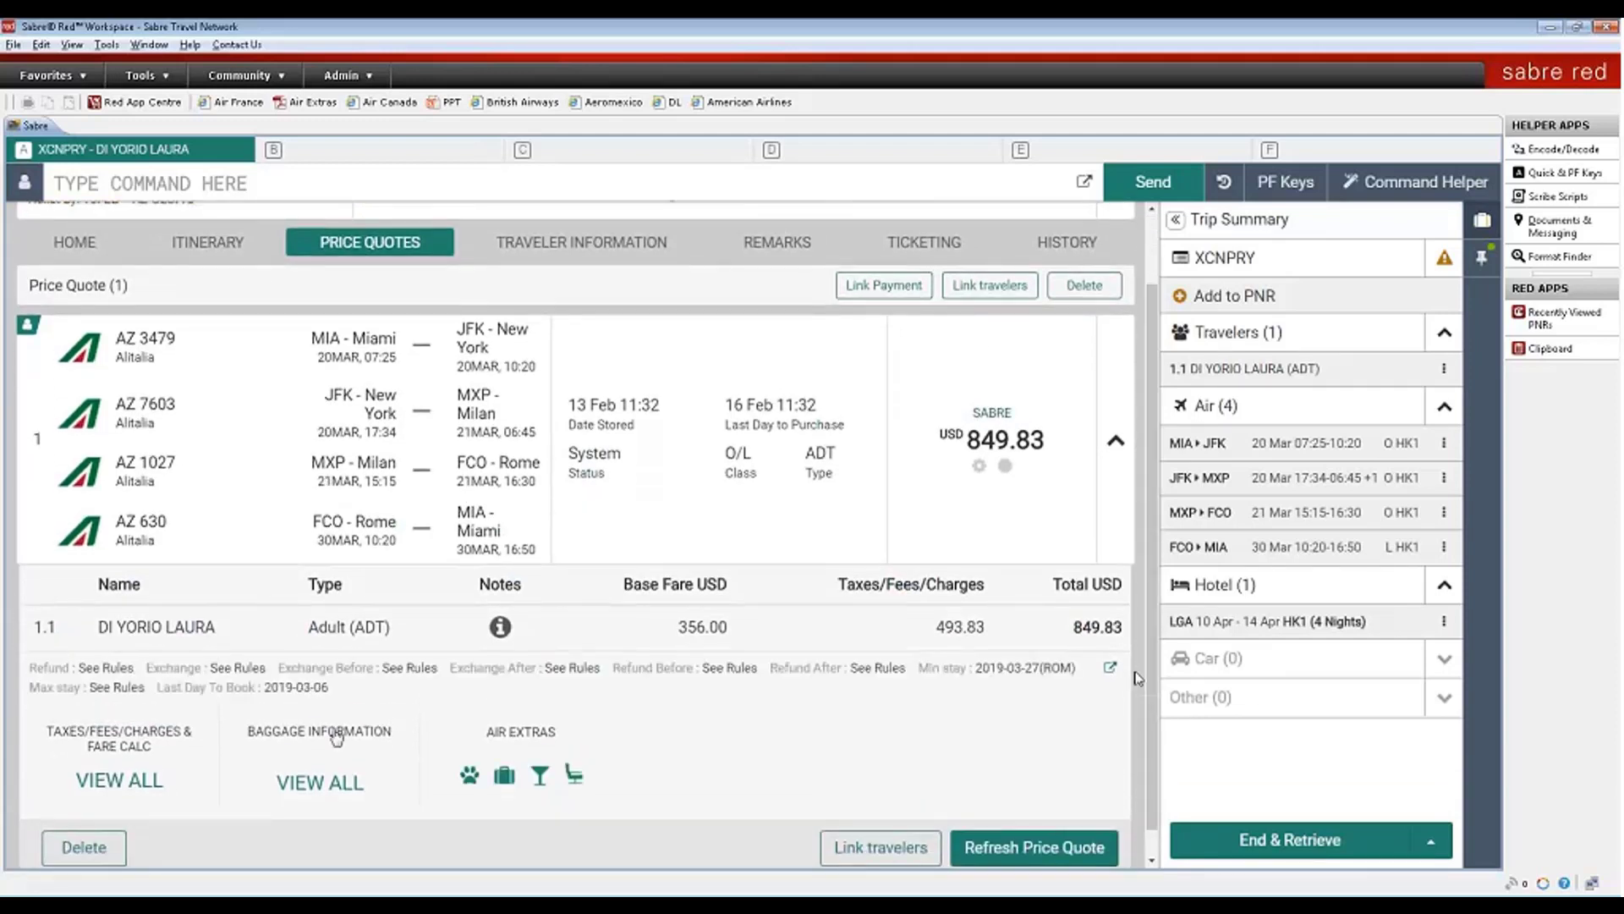